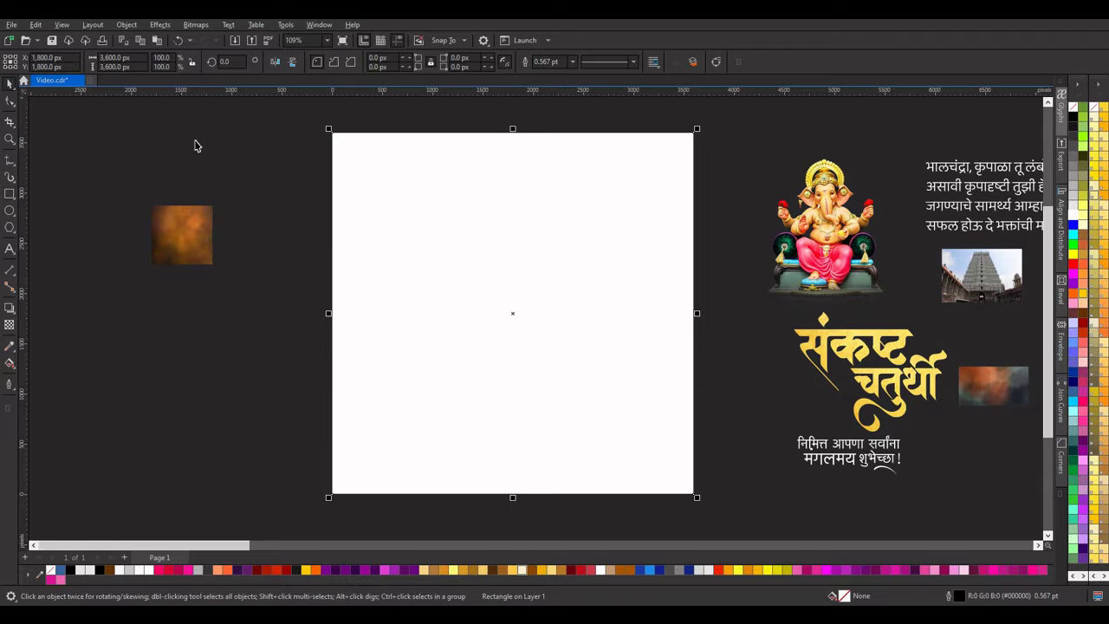
Place the blurred orange texture over the square page and enlarge it to about 3,696 × 3,570 px.
drag(169, 250, 351, 166)
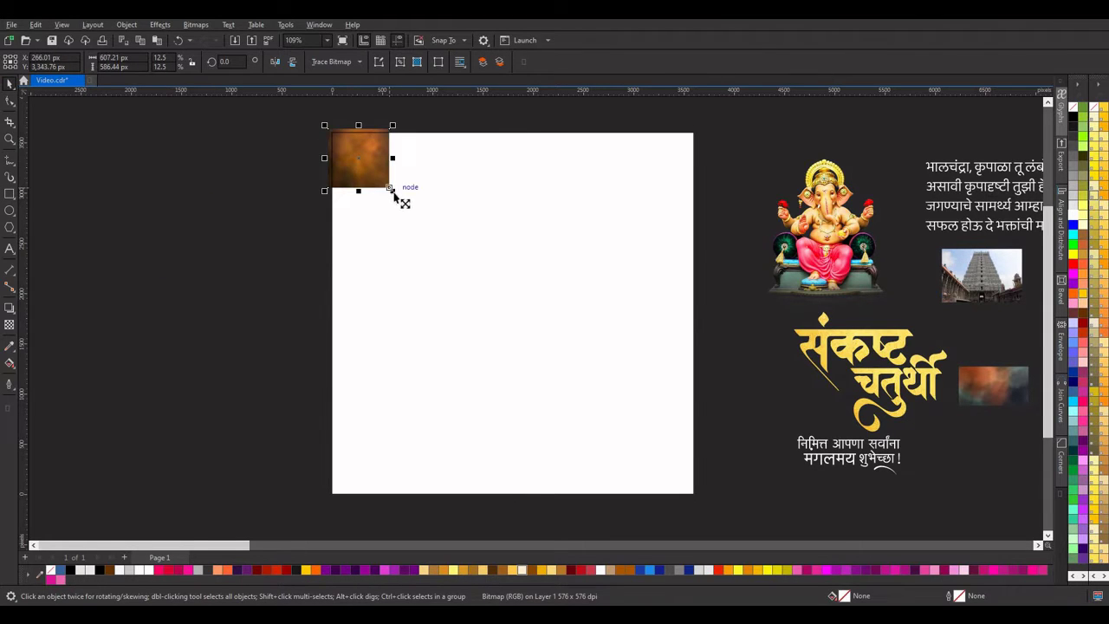
drag(404, 198, 757, 495)
scroll(466, 208, down, 1)
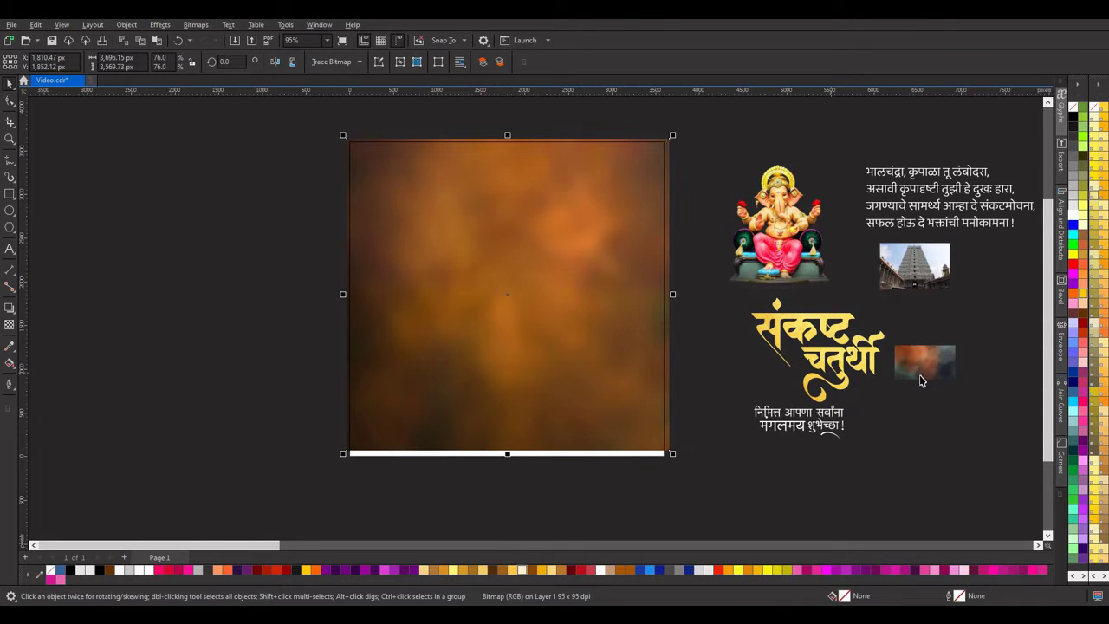
Enlarge the red-and-teal texture to about 3,755 × 2,112 px, centre it on the page and move it down to the bottom edge.
drag(920, 373, 257, 384)
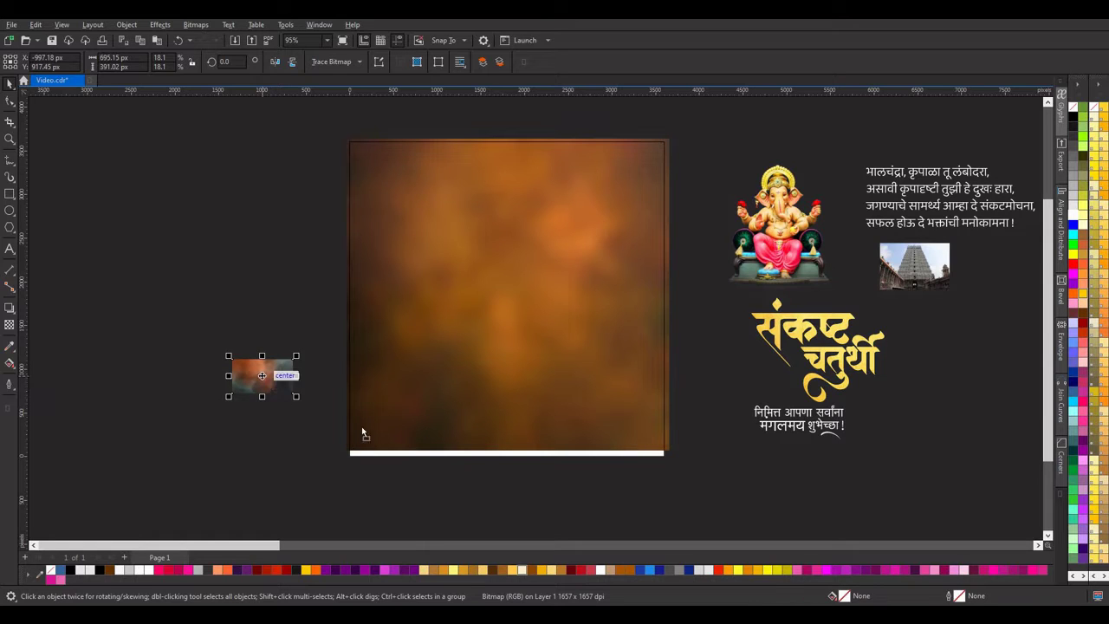
drag(362, 432, 699, 274)
key(p)
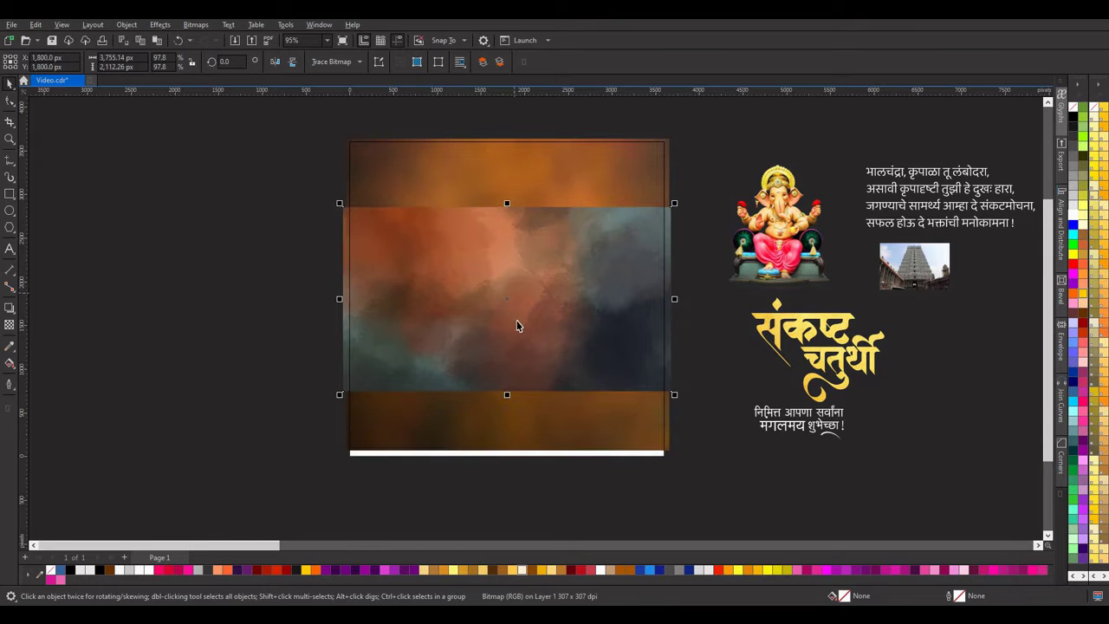
drag(508, 303, 507, 367)
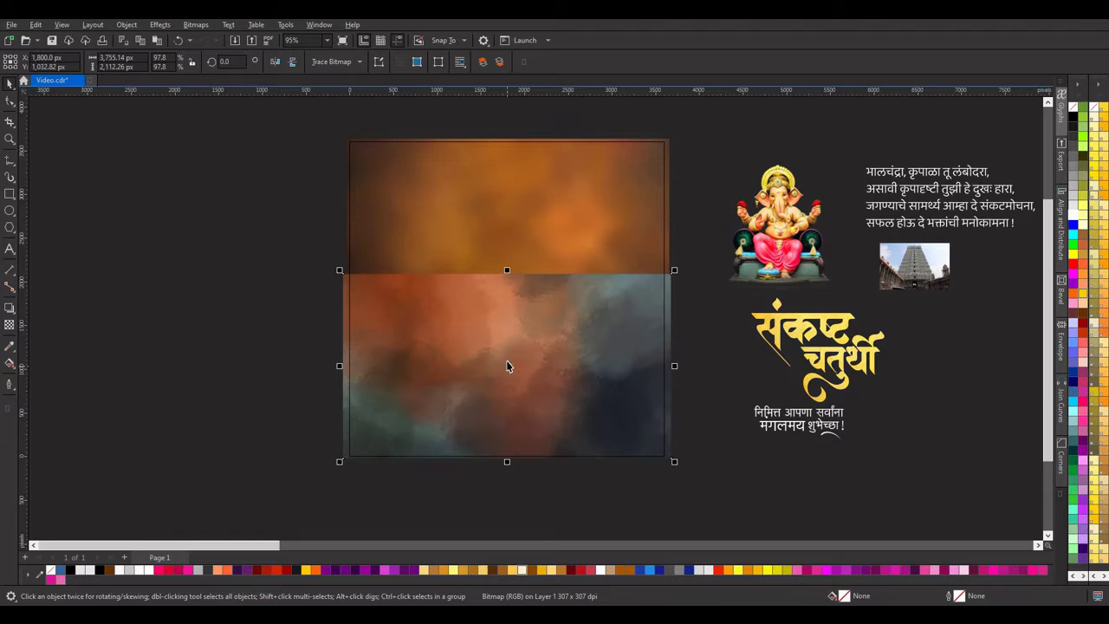
Darken the red-and-teal texture strongly by lowering its Gamma value.
click(158, 26)
mouse_move(181, 76)
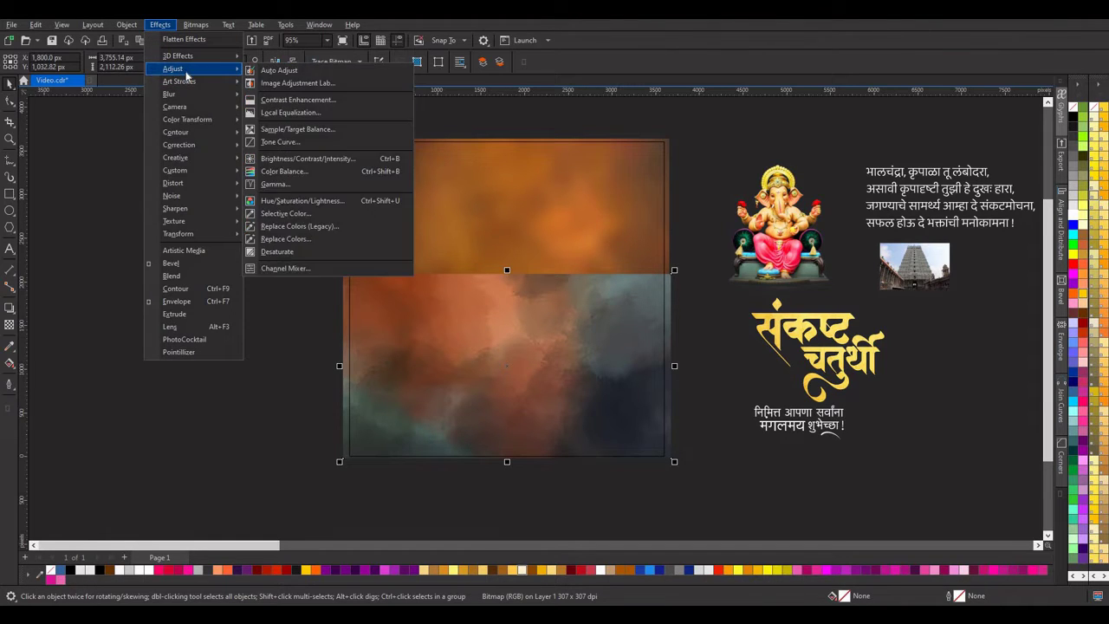
click(296, 186)
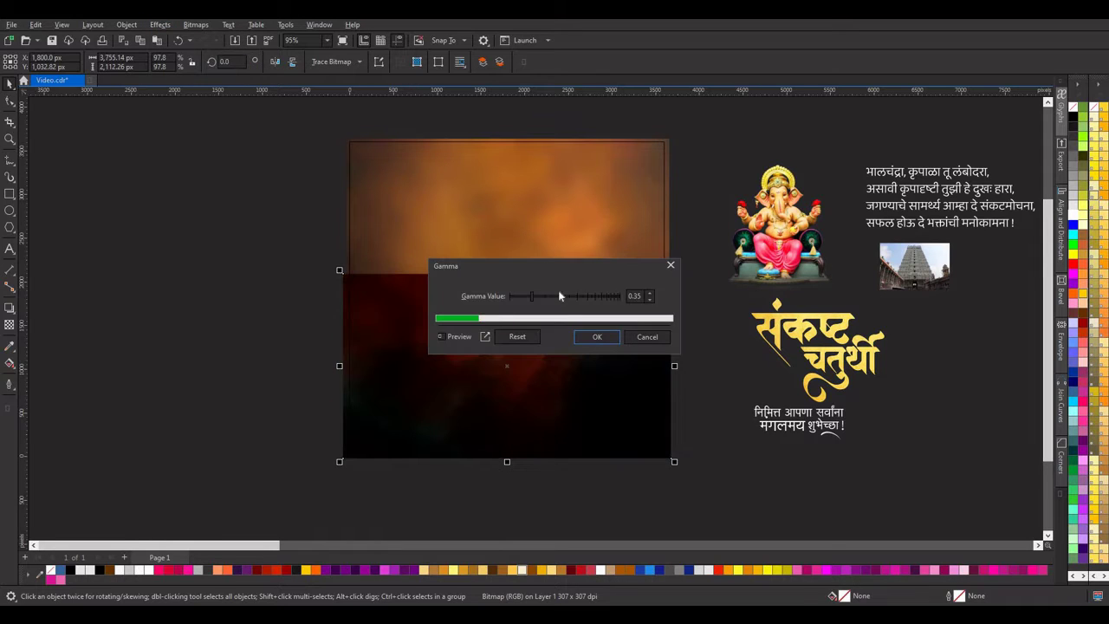
click(544, 297)
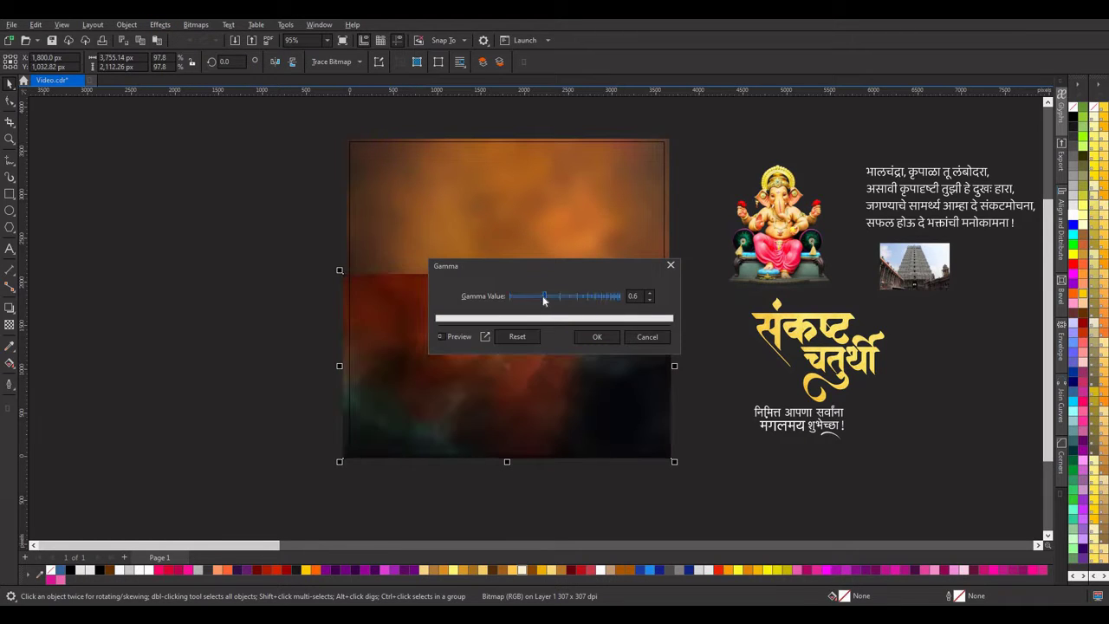
drag(543, 298, 533, 296)
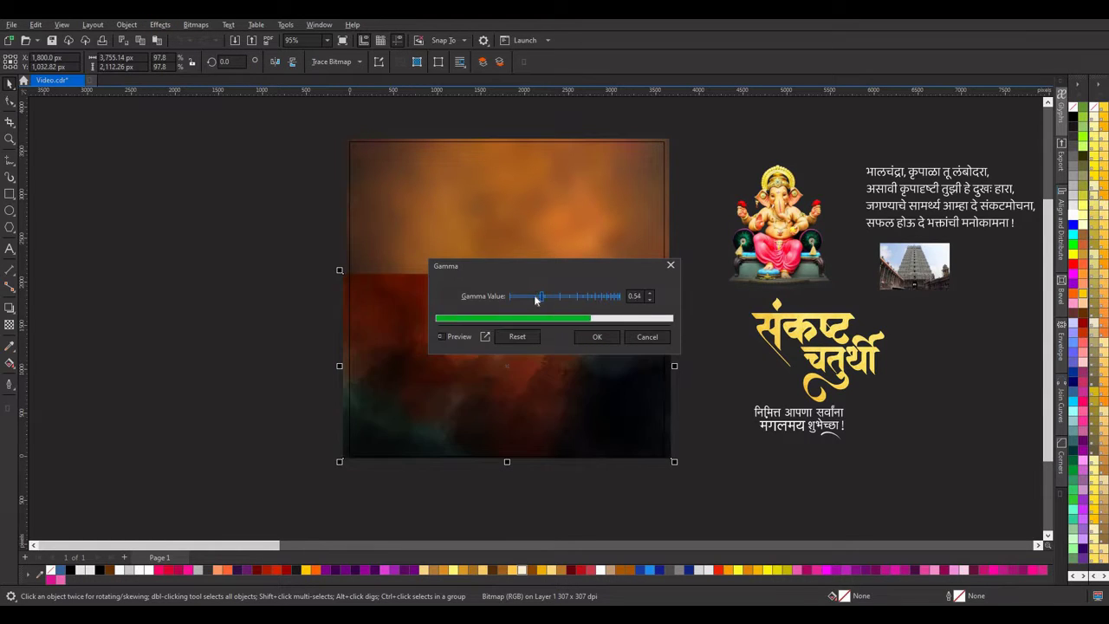
click(598, 338)
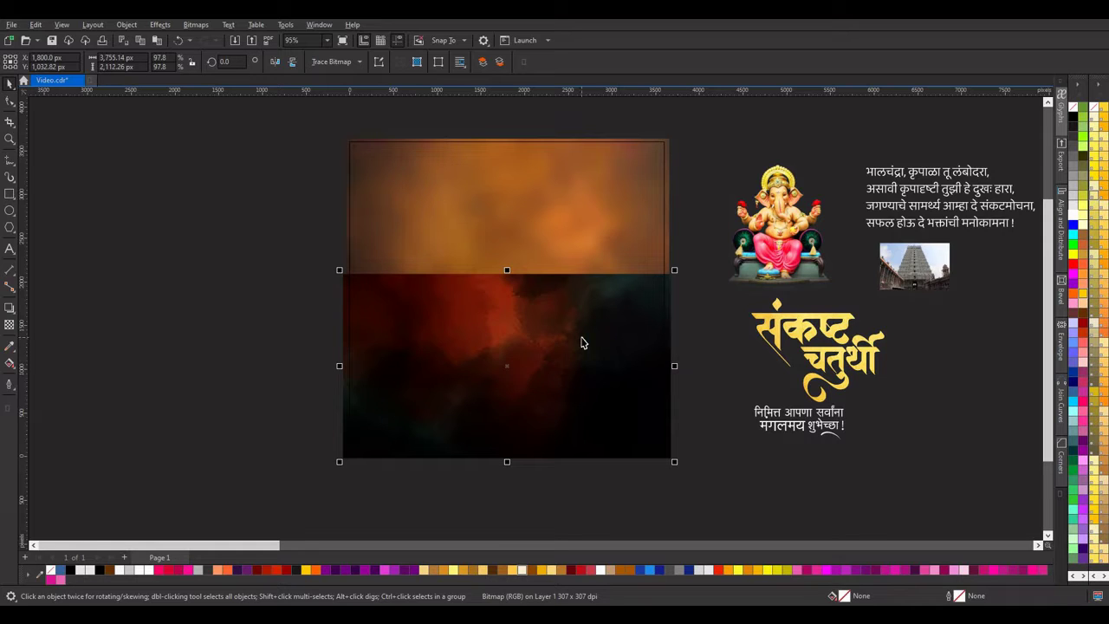
Apply a vertical fountain transparency to the darkened texture so its upper part fades into the orange background.
click(9, 328)
drag(502, 396, 501, 307)
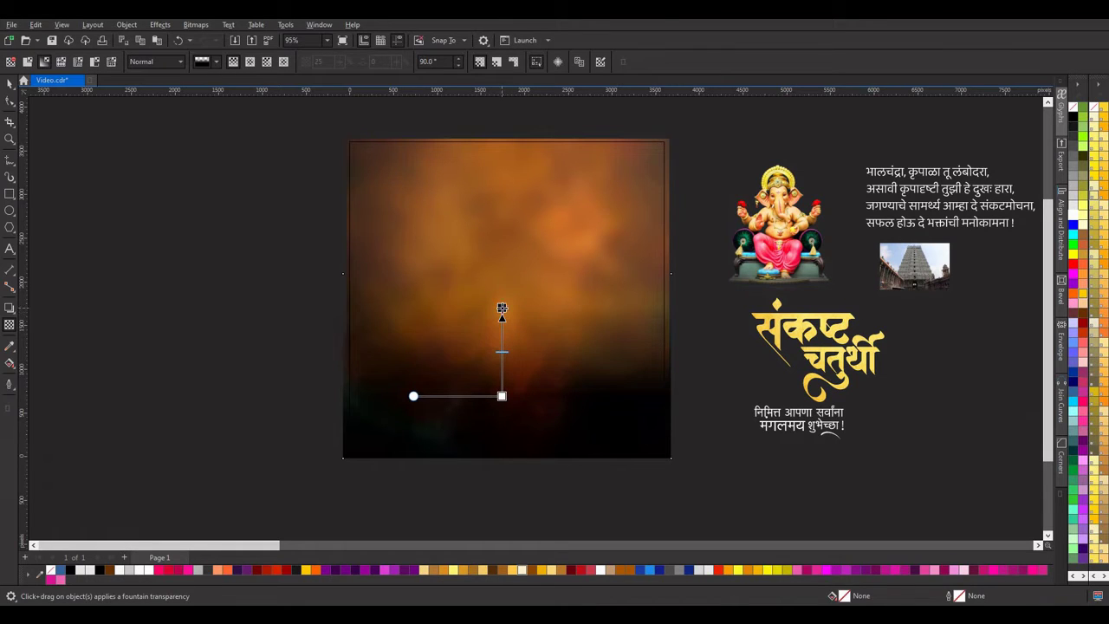
click(10, 85)
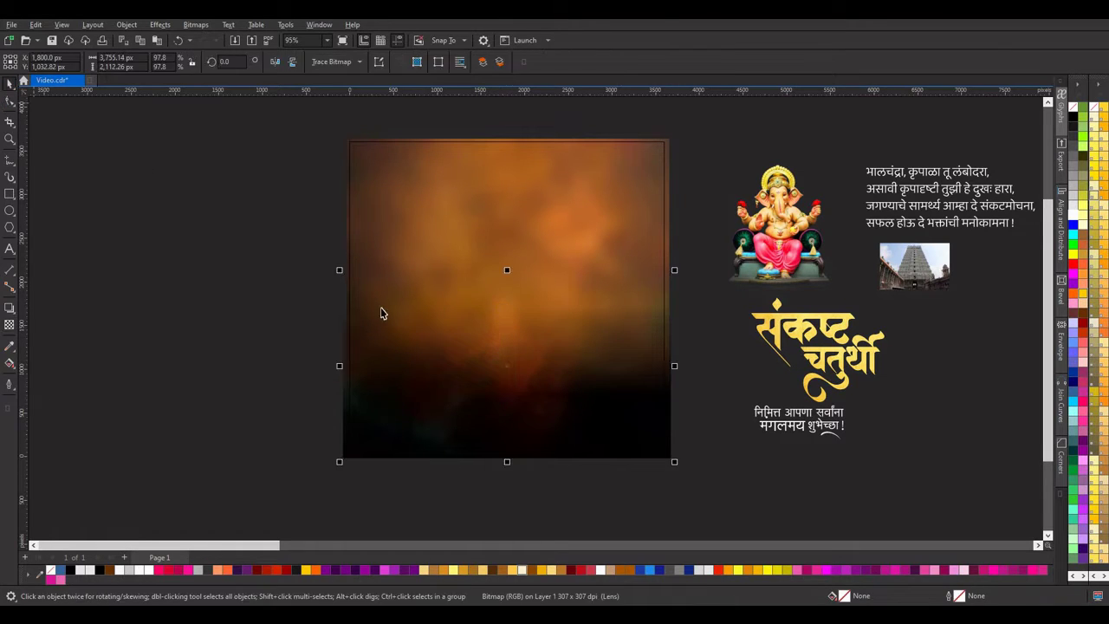
click(337, 172)
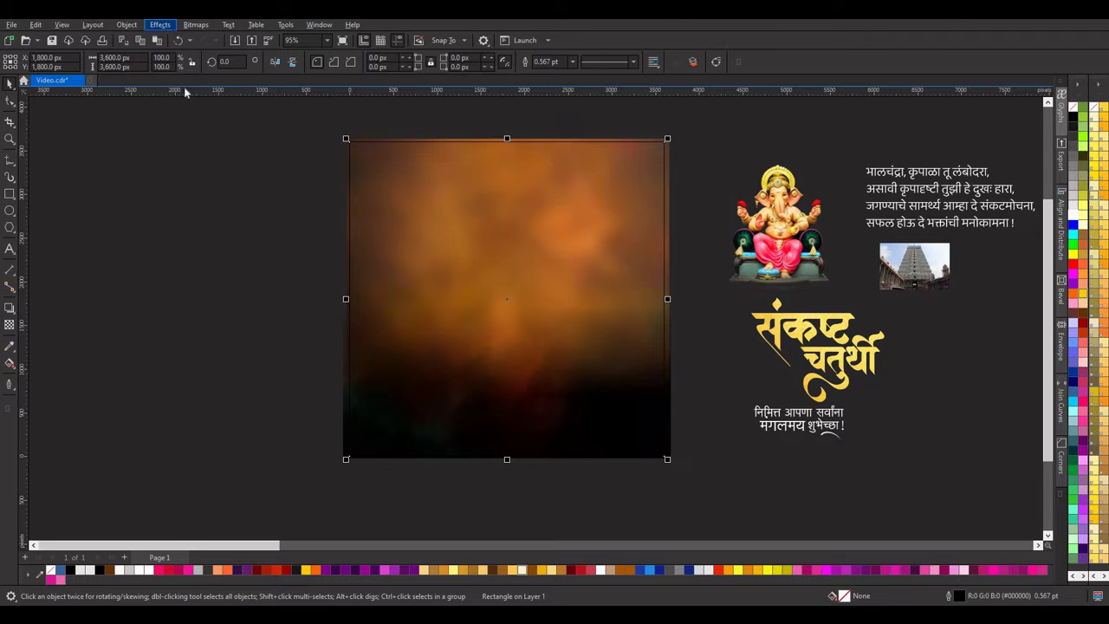
click(493, 248)
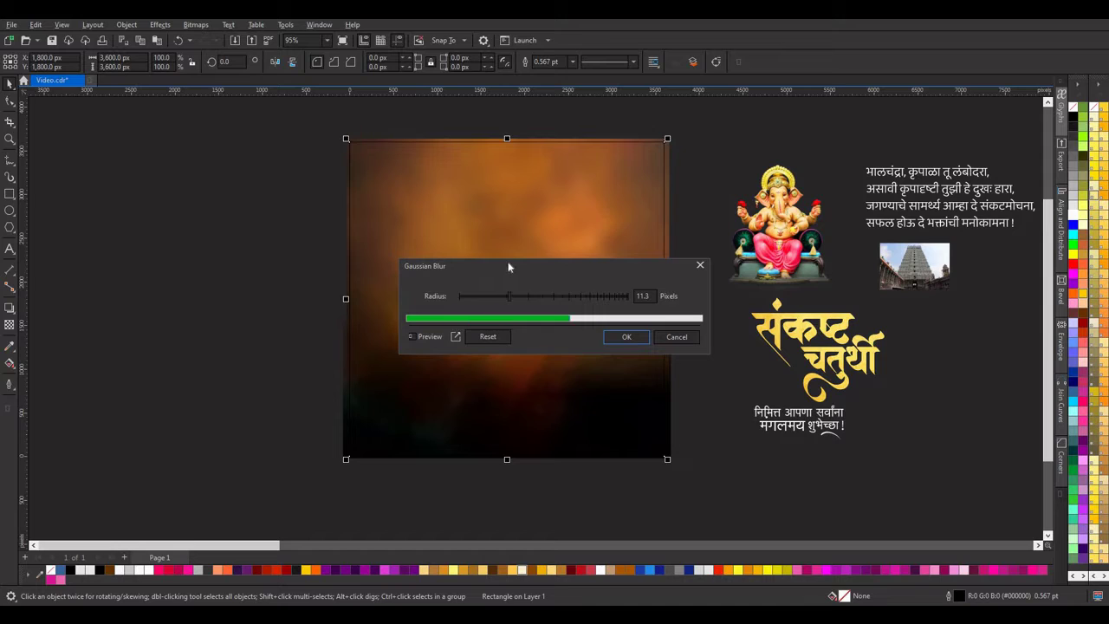
drag(509, 267, 630, 261)
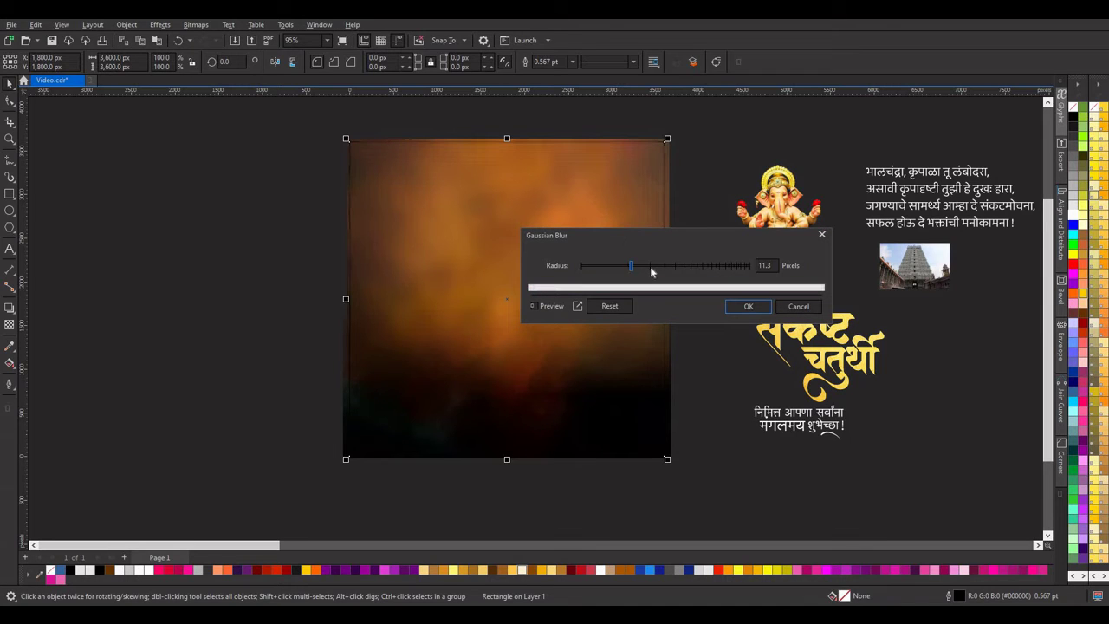
click(651, 266)
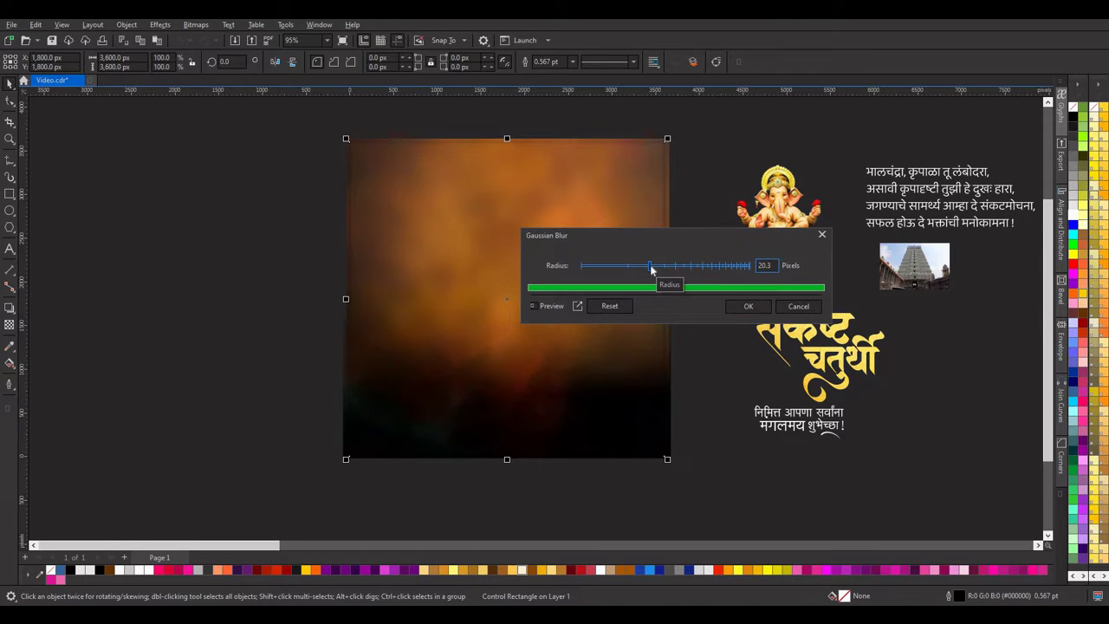
click(798, 306)
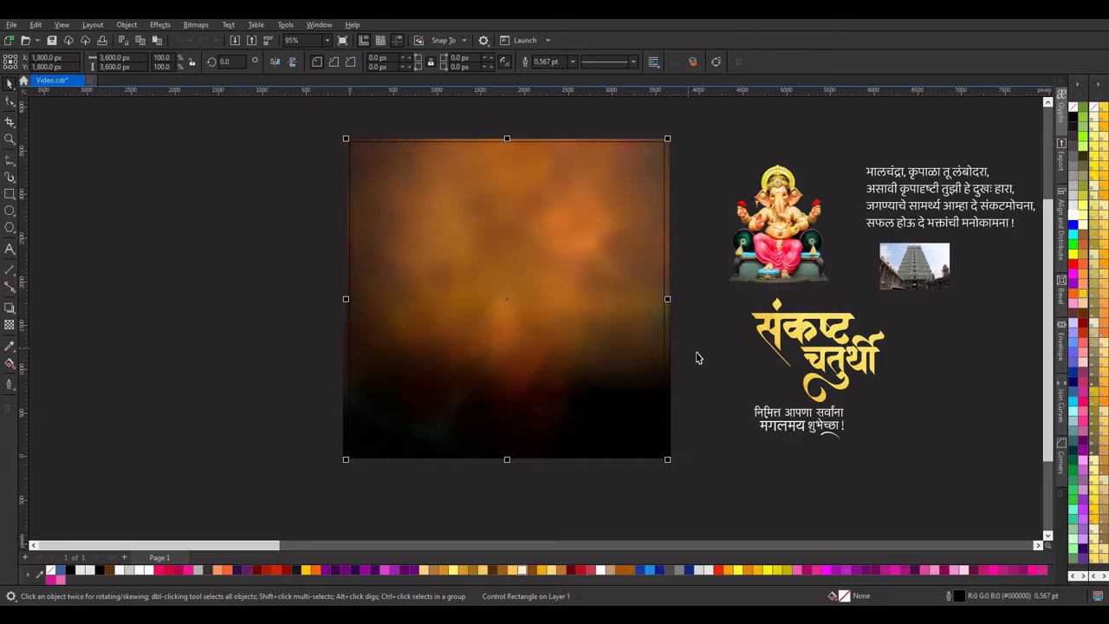
drag(594, 436, 567, 448)
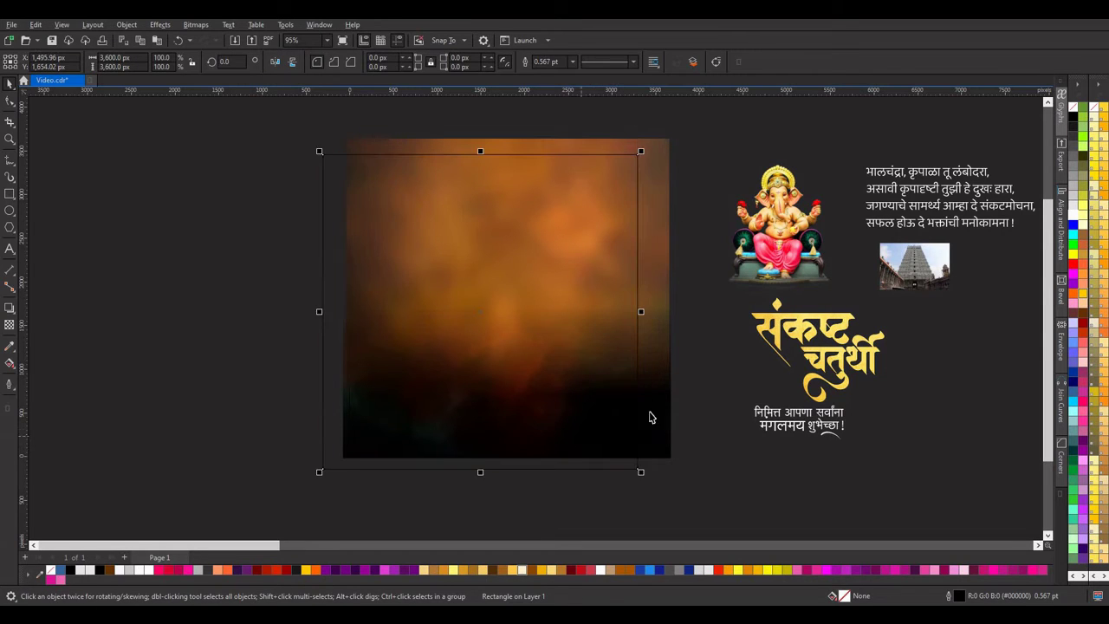
key(ctrl+z)
click(293, 479)
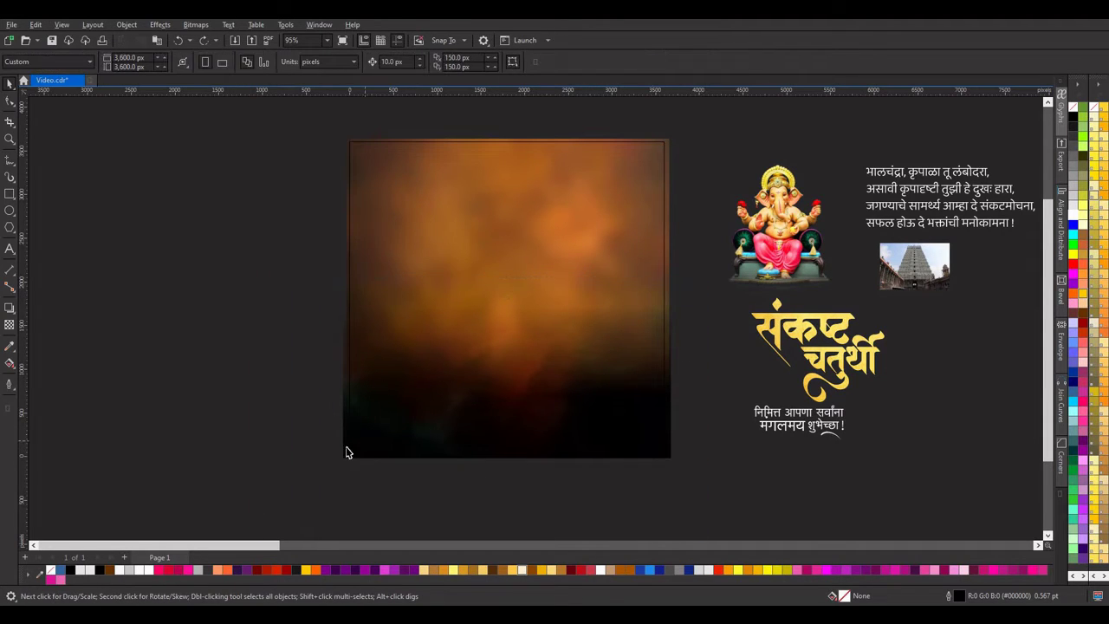
Apply a Gaussian Blur with an 11.3-pixel radius to the dark faded texture.
drag(342, 454, 314, 467)
key(ctrl+z)
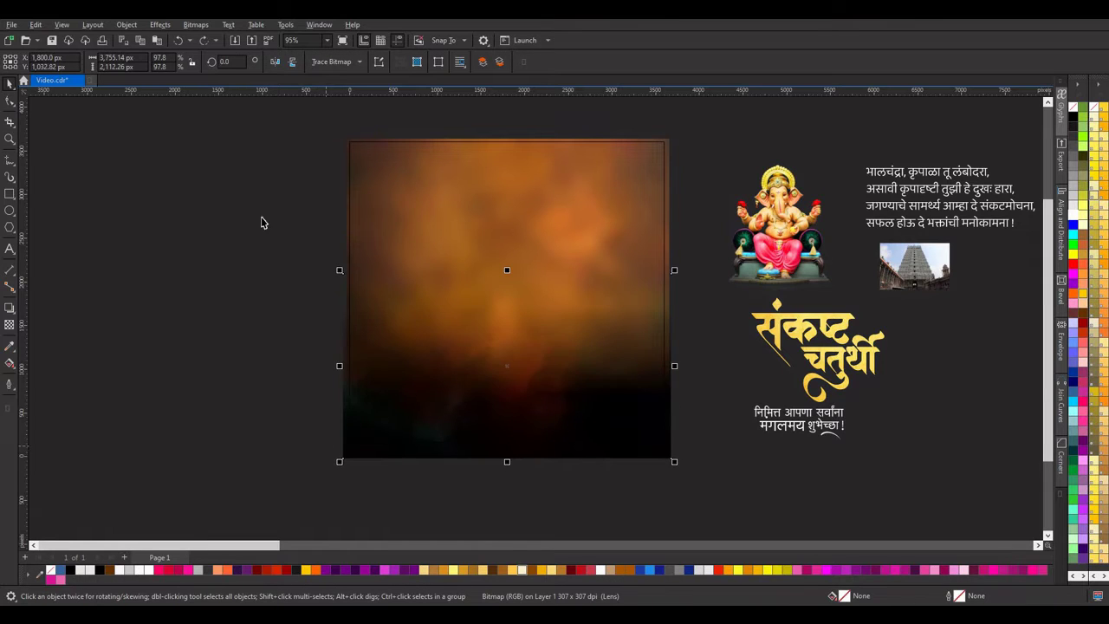
click(159, 25)
mouse_move(198, 92)
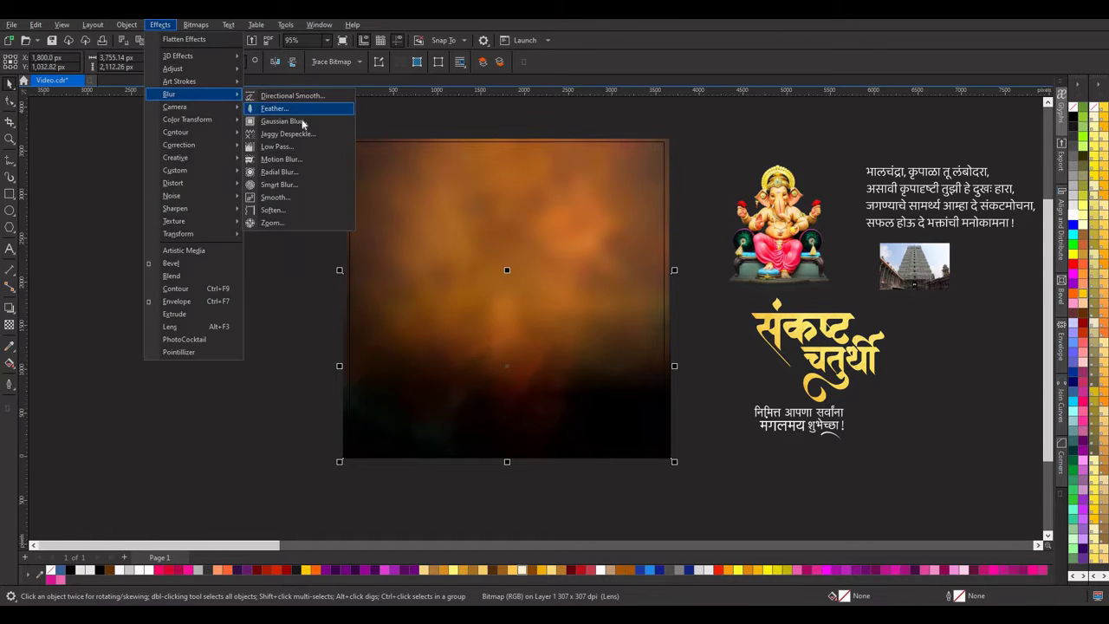
click(286, 117)
drag(510, 263, 723, 229)
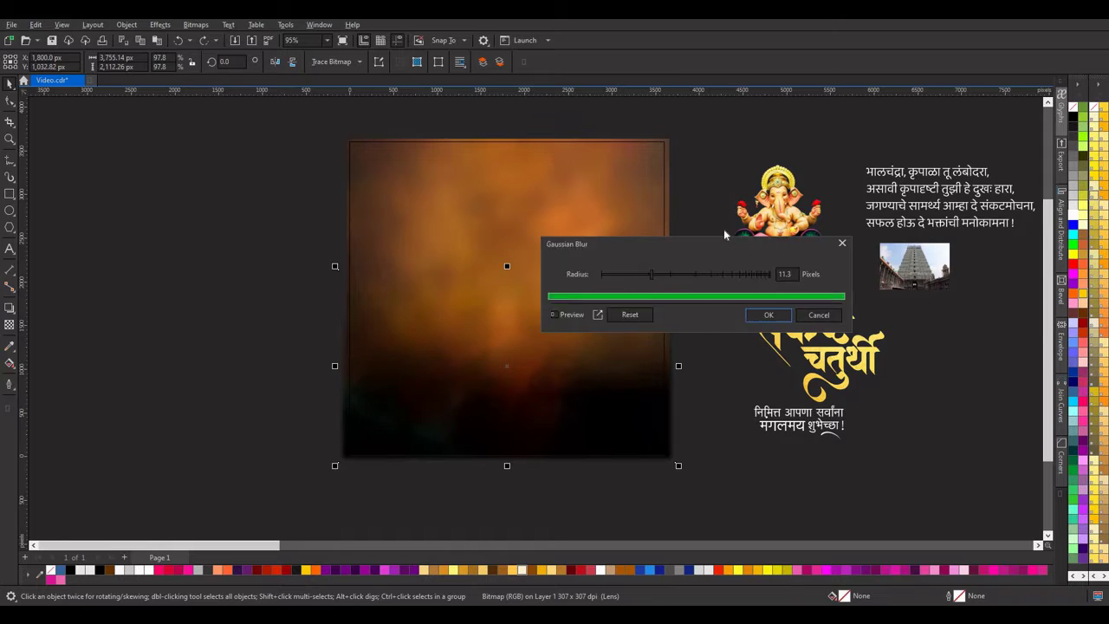
click(840, 306)
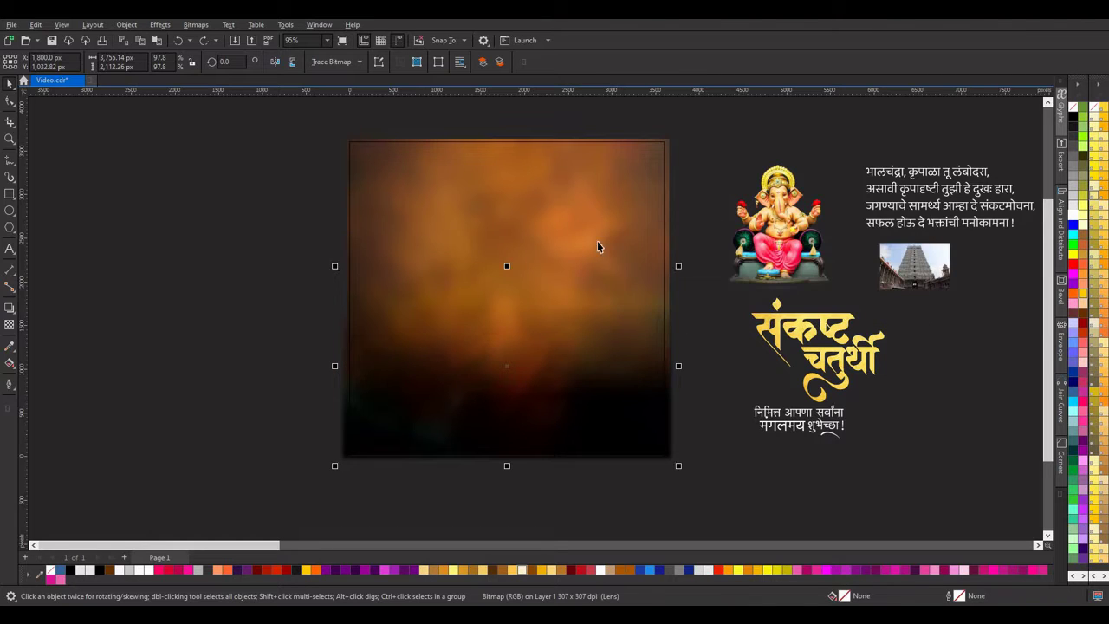
PowerClip the orange texture inside the page-sized square.
right_click(667, 149)
click(715, 327)
click(549, 258)
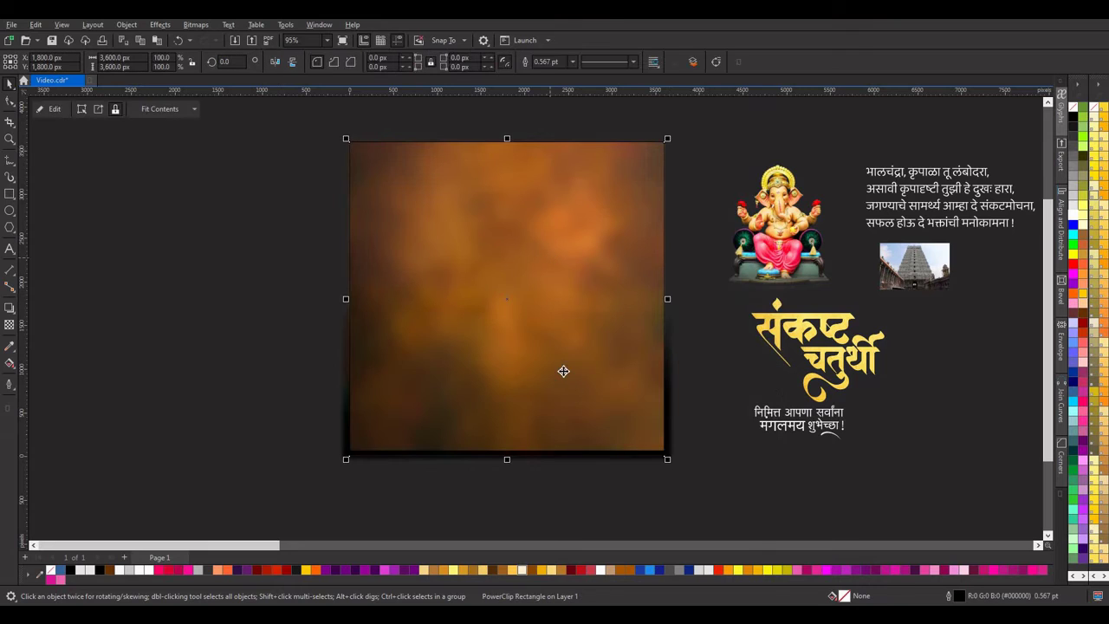
Try to PowerClip the dark texture inside the page-sized square.
right_click(546, 453)
click(593, 269)
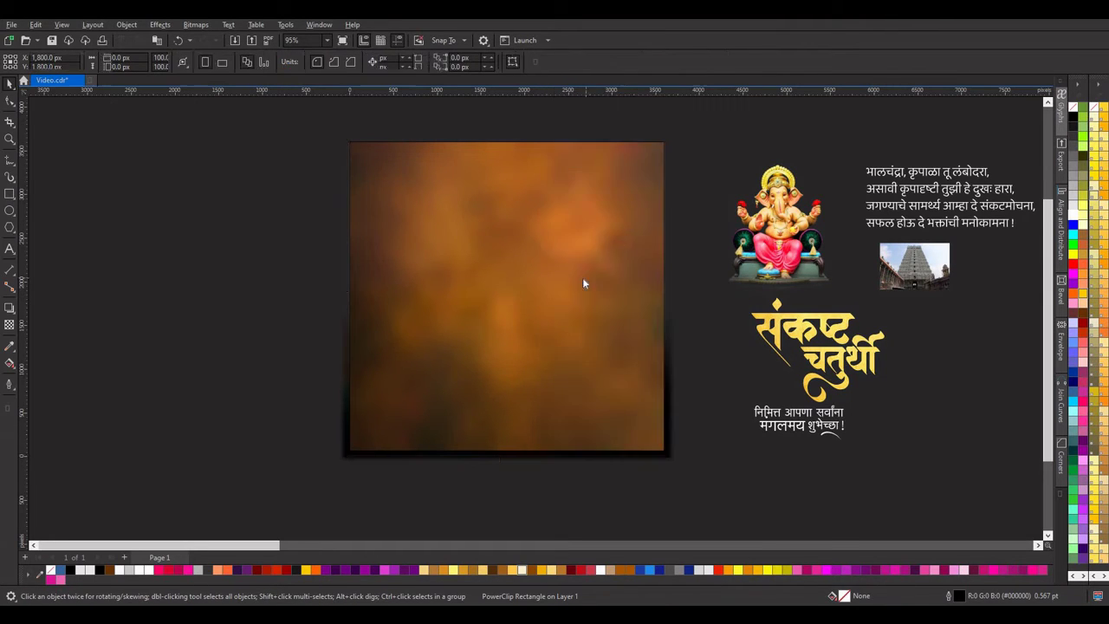
click(582, 278)
click(551, 353)
click(486, 174)
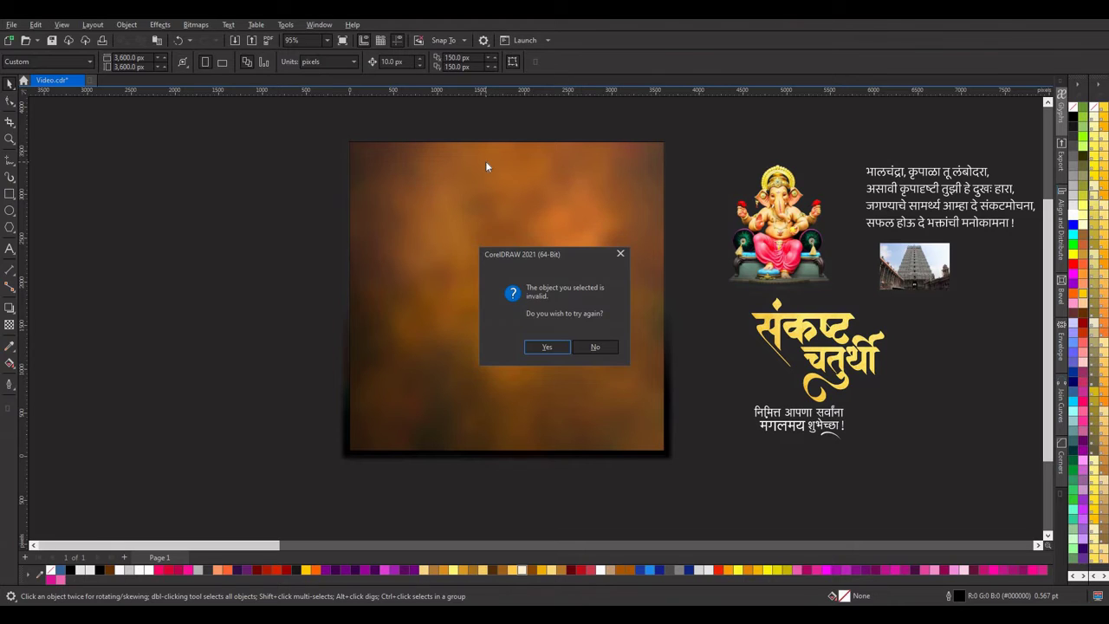
click(593, 348)
Shift the dark texture partly off the page's lower-left corner and remove the outline of the clipped square.
drag(668, 375, 594, 408)
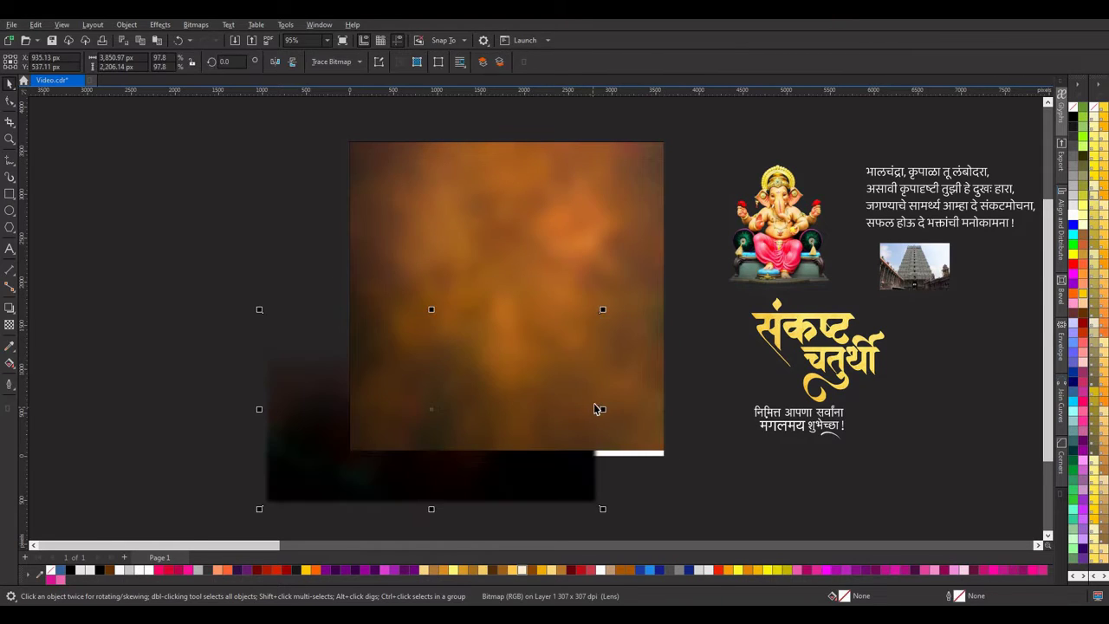
click(596, 449)
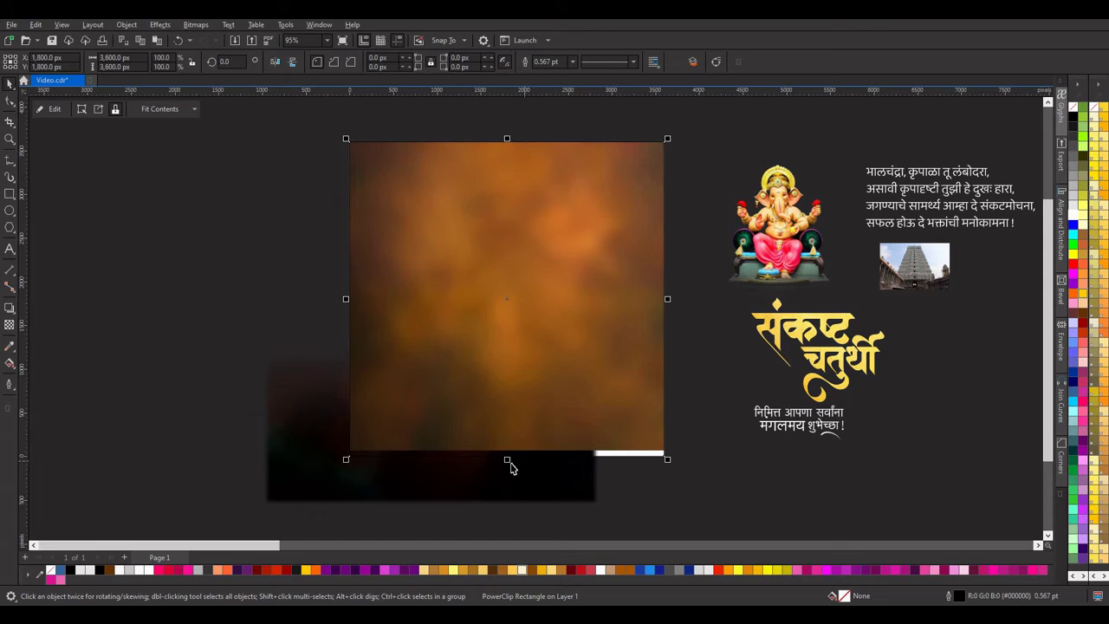
drag(509, 465, 508, 462)
right_click(52, 570)
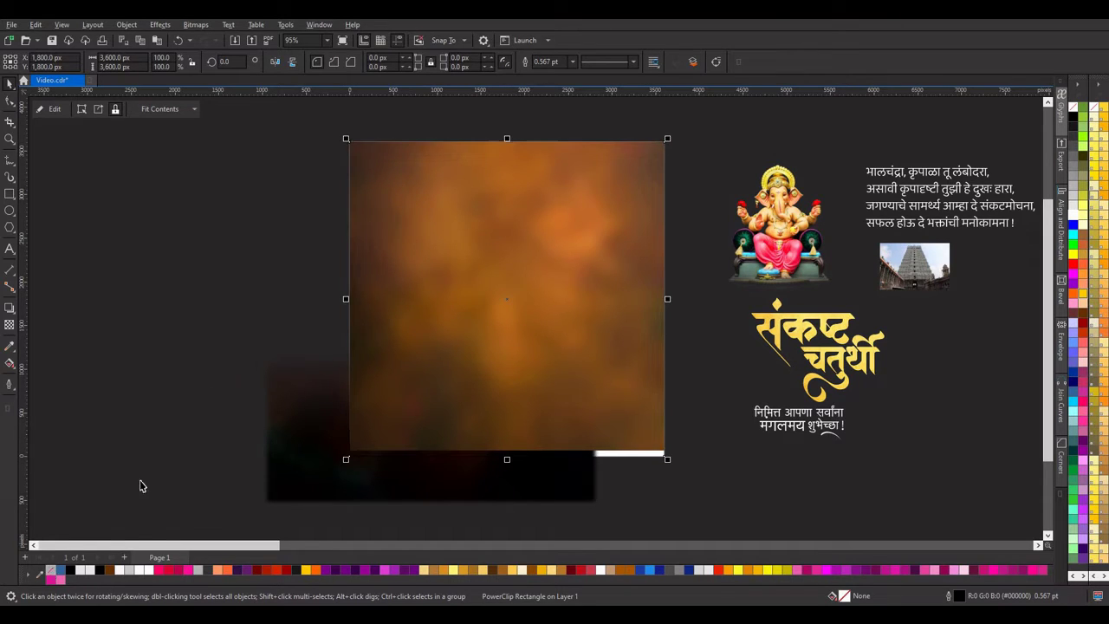
PowerClip the dark texture inside the page-sized square together with the orange texture.
click(143, 485)
click(325, 473)
right_click(354, 372)
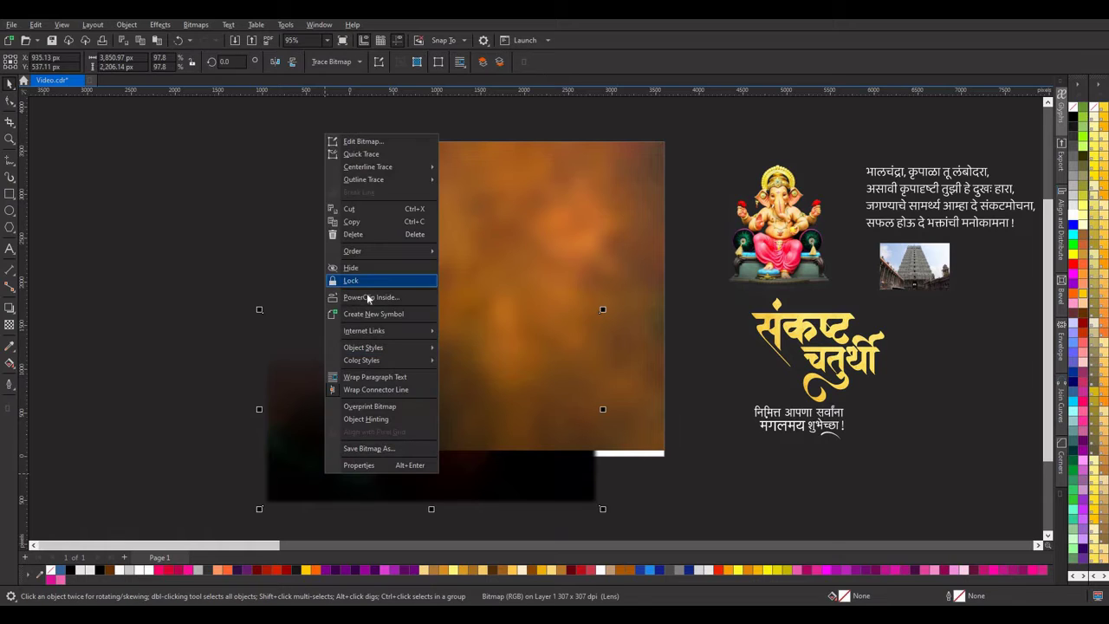
click(364, 279)
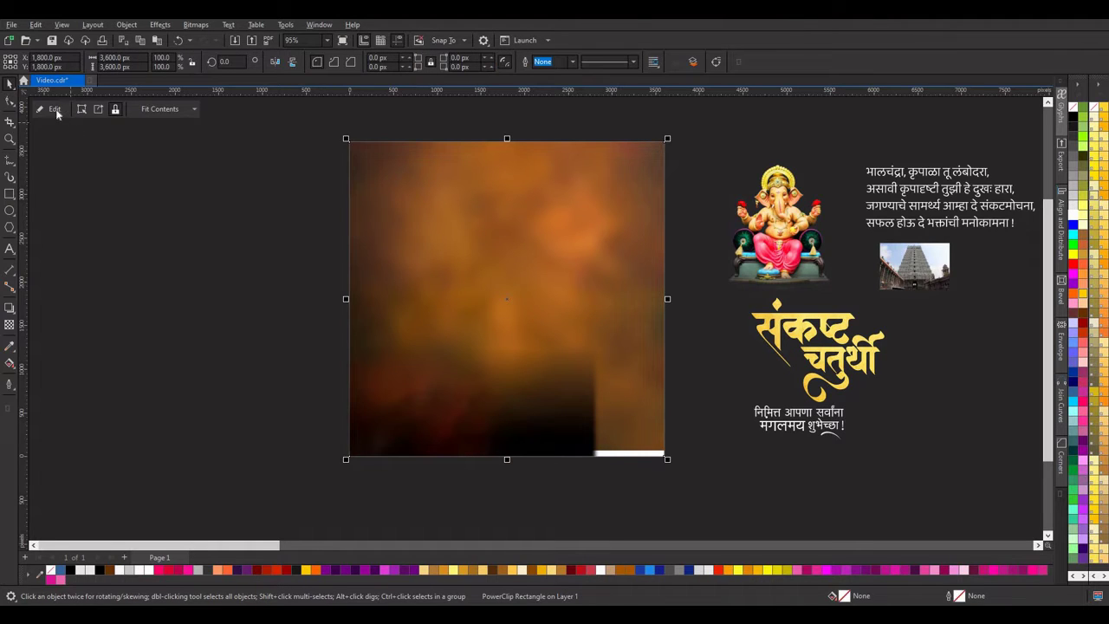
Edit the PowerClip contents, move the dark texture to span the full lower part of the square, and finish editing.
click(56, 112)
drag(393, 483, 461, 436)
key(Down)
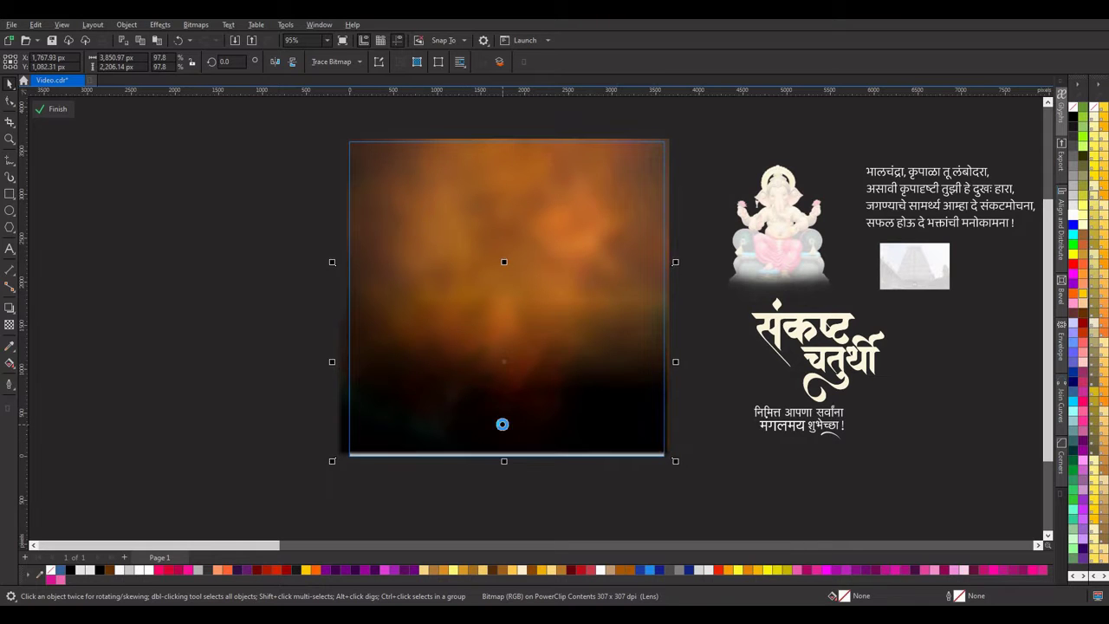
click(59, 113)
Enlarge the temple photo to about 3,707 px wide and place it over the upper part of the square page.
scroll(549, 319, down, 2)
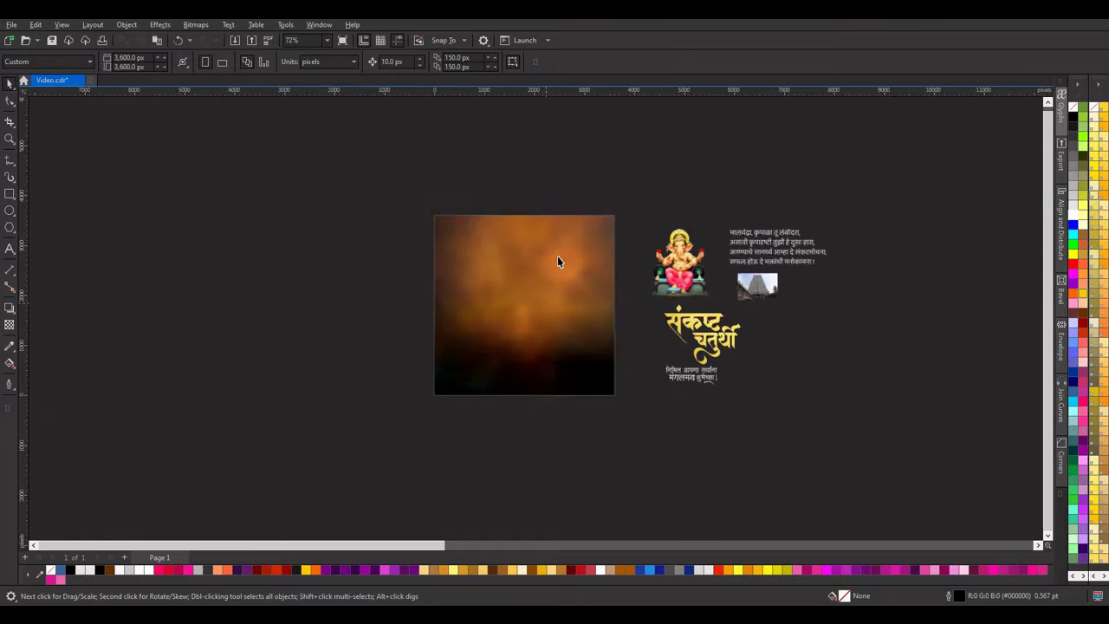
scroll(528, 245, up, 2)
scroll(525, 240, down, 4)
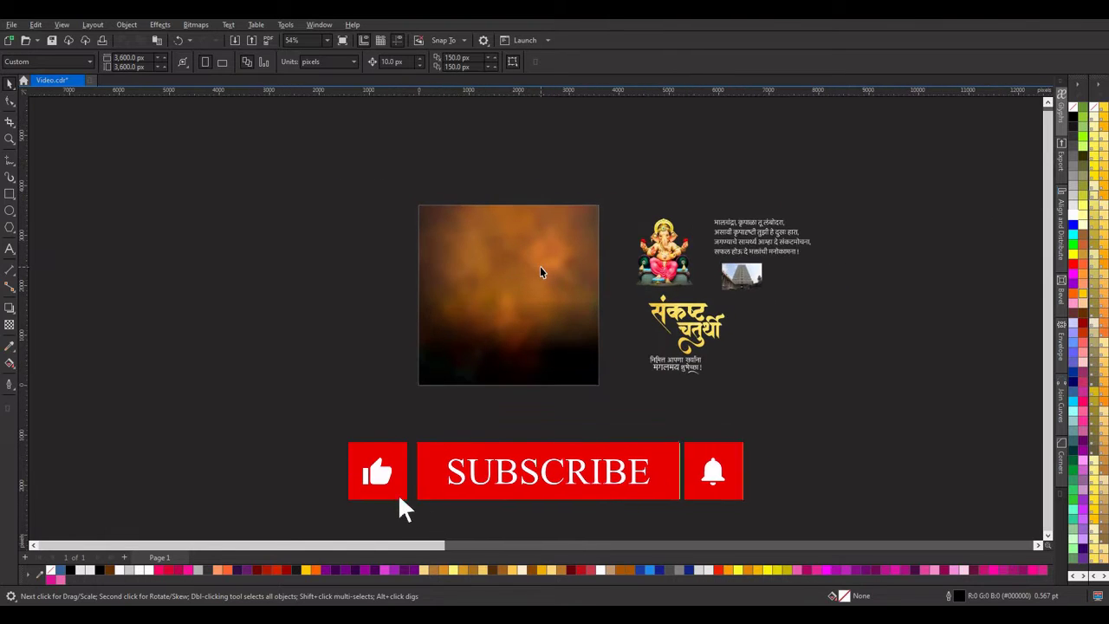
scroll(540, 272, up, 1)
click(773, 277)
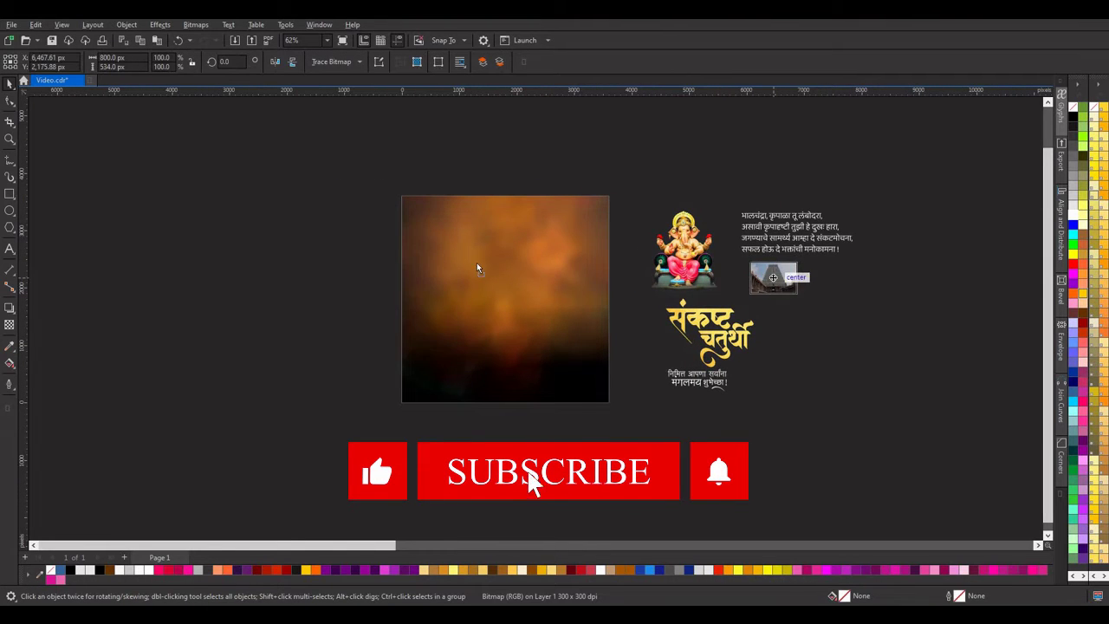
drag(477, 269, 618, 340)
drag(624, 166, 895, 410)
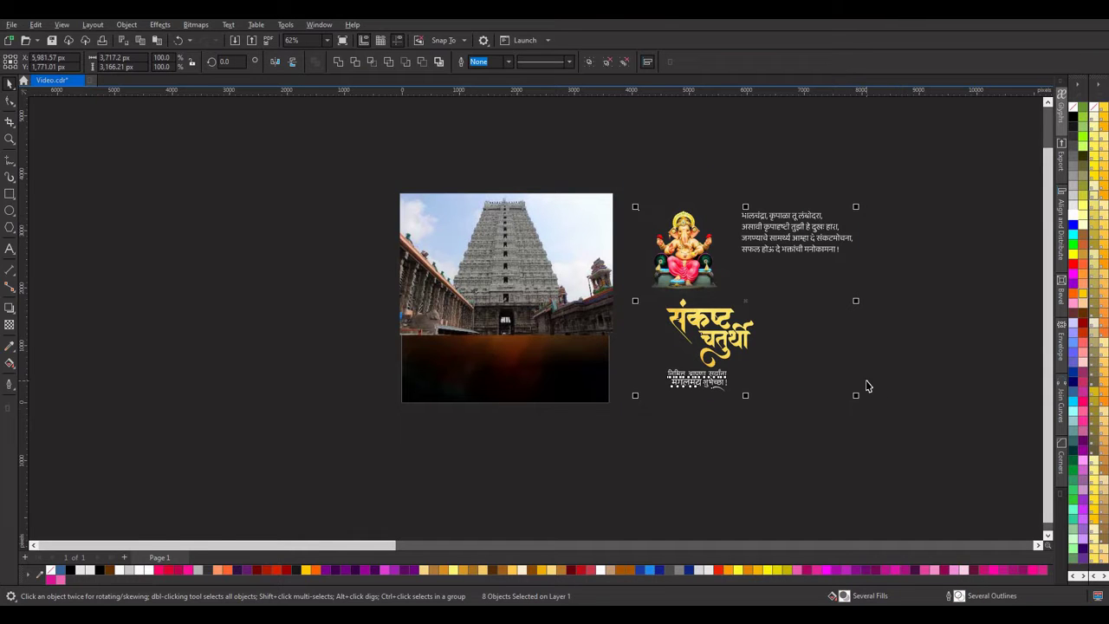
click(576, 256)
scroll(518, 269, up, 1)
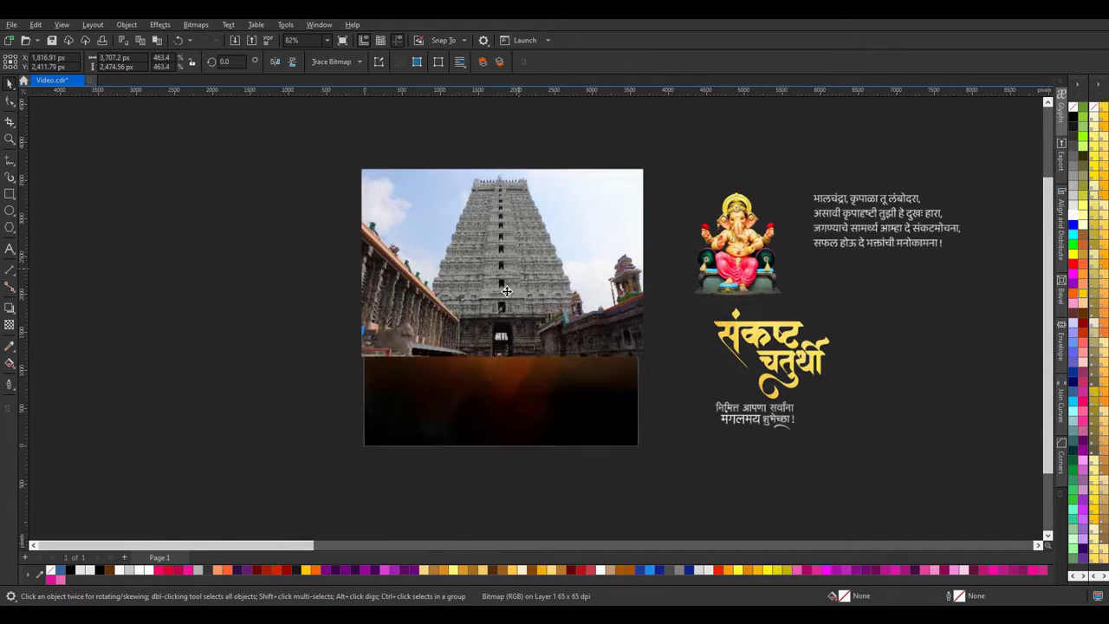
drag(511, 301, 510, 307)
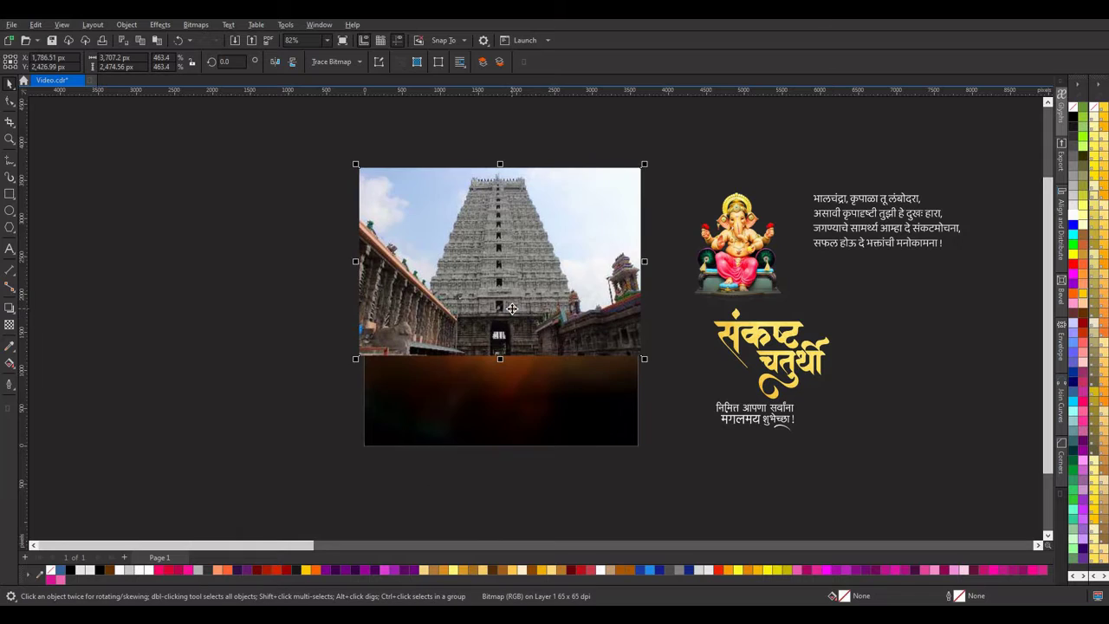
Fade the bottom edge of the temple photo into the dark background with a linear fountain transparency.
click(9, 325)
drag(517, 367, 499, 306)
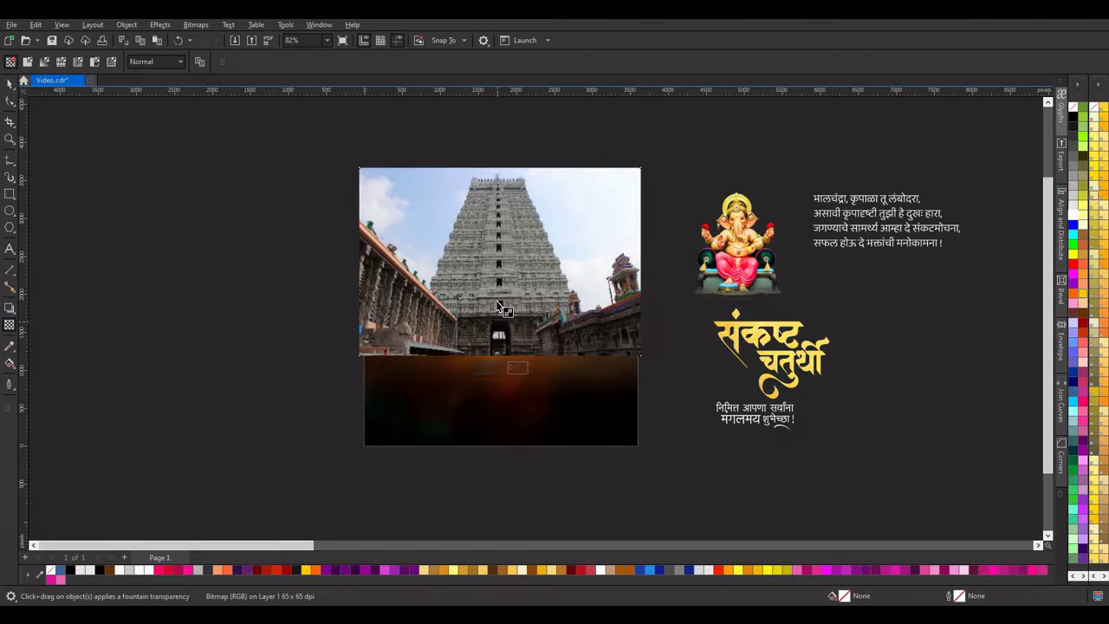
drag(495, 354, 495, 156)
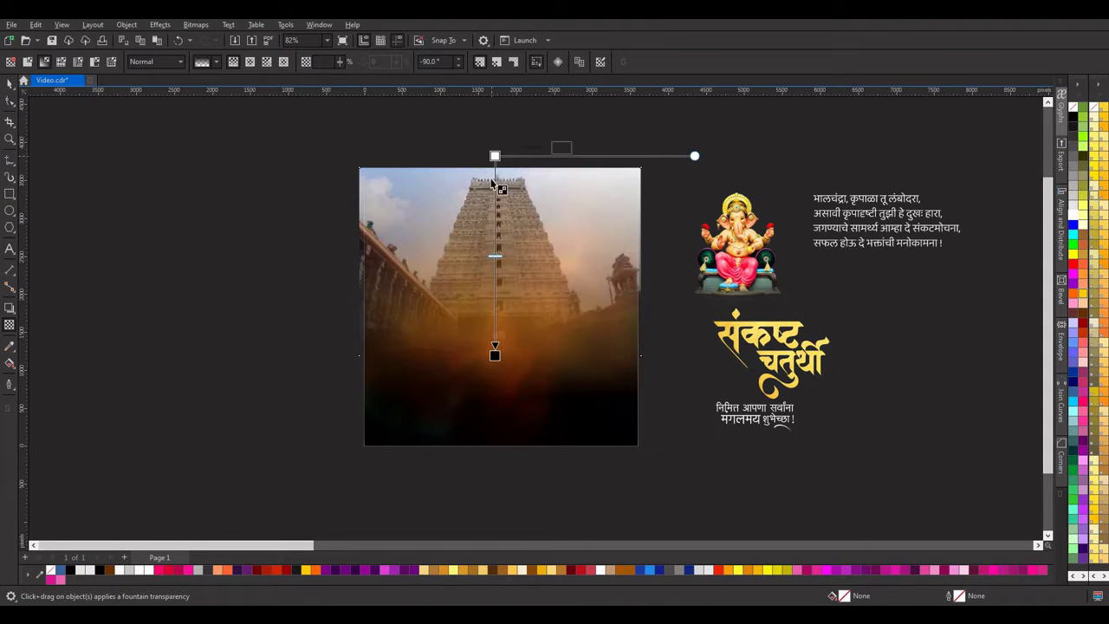
Try extending the transparency fade up across the whole temple photo, and undo those adjustments.
drag(497, 195, 495, 192)
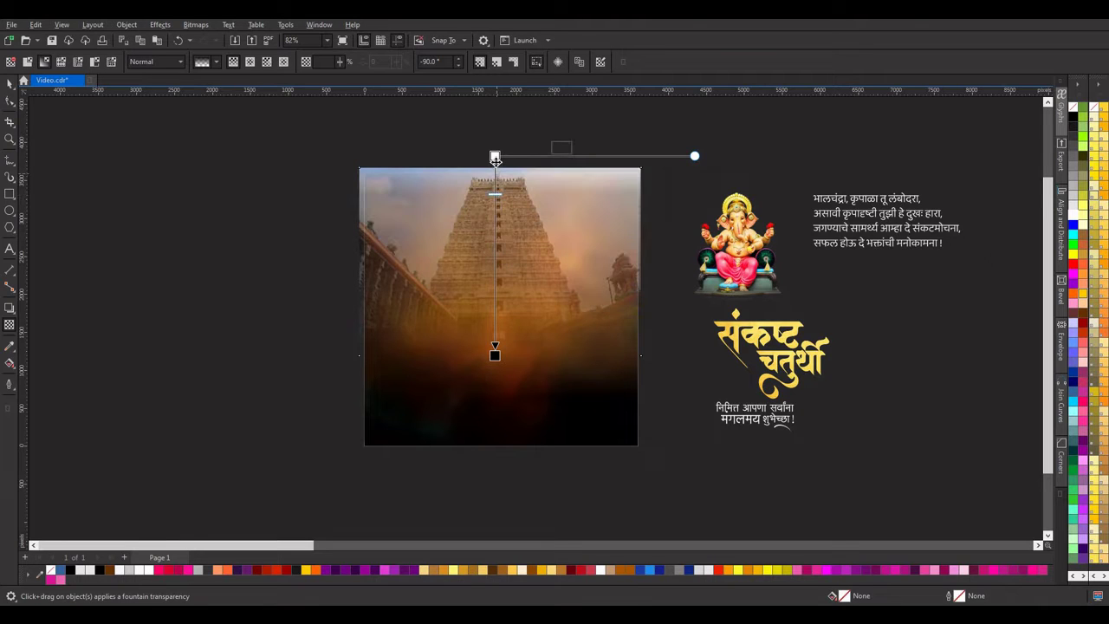
drag(495, 146, 496, 133)
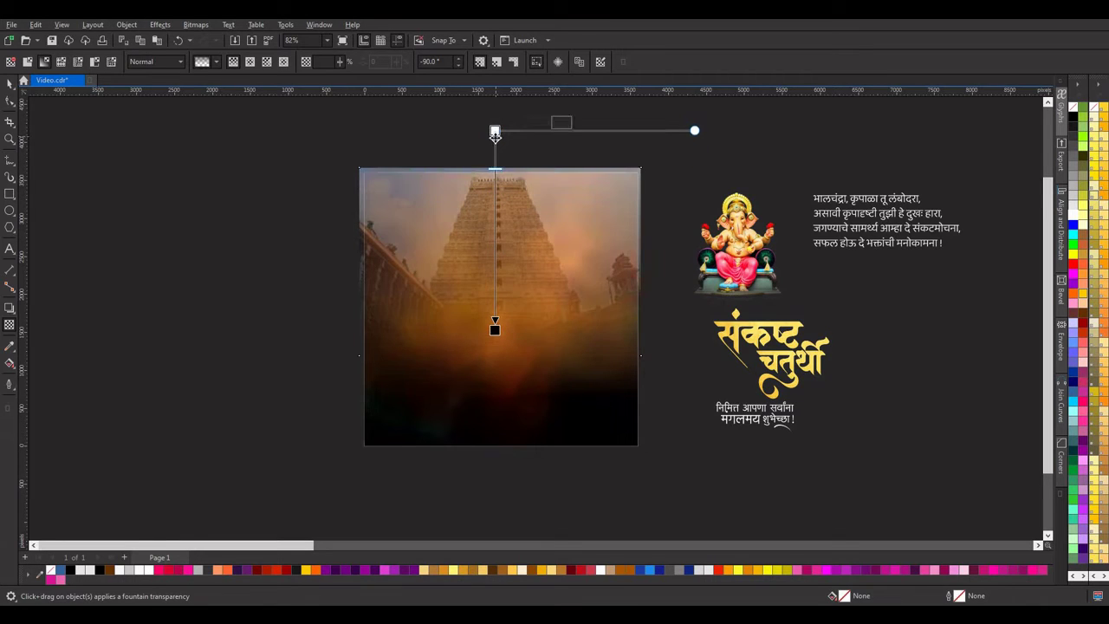
key(ctrl+z)
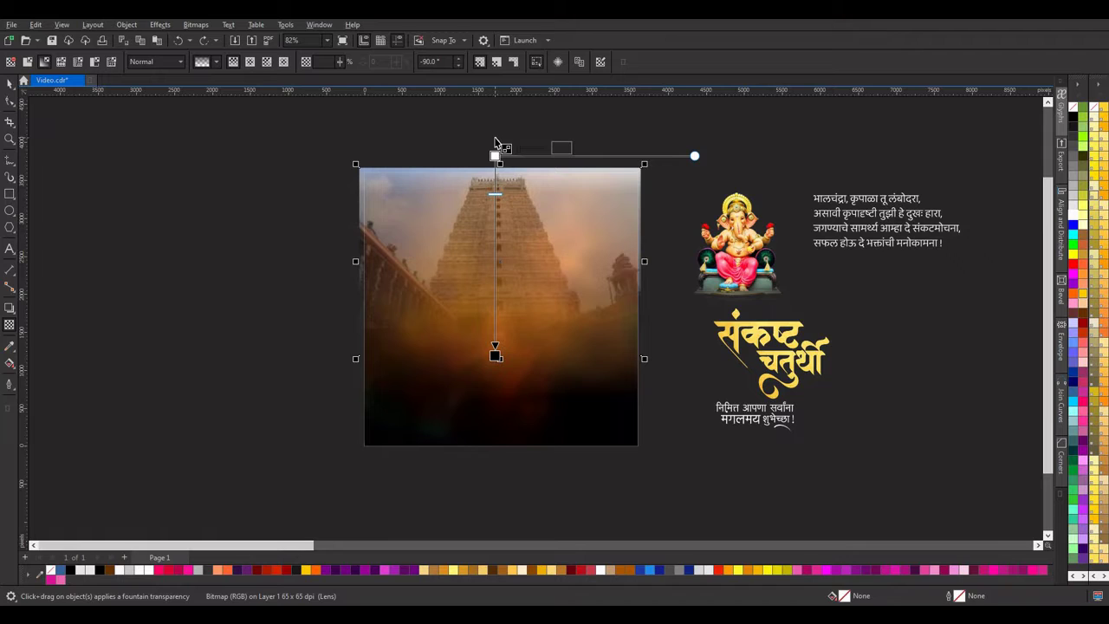
key(ctrl+z)
key(ctrl+z)
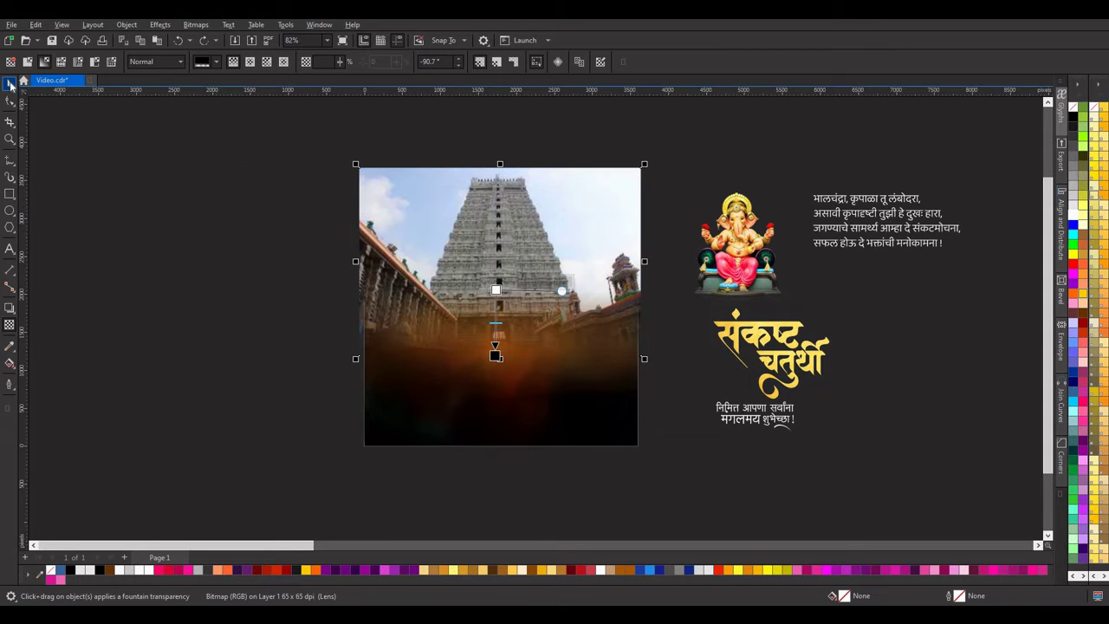
Convert the faded temple photo to a 300 dpi bitmap in Grayscale (8-bit) color mode.
click(10, 84)
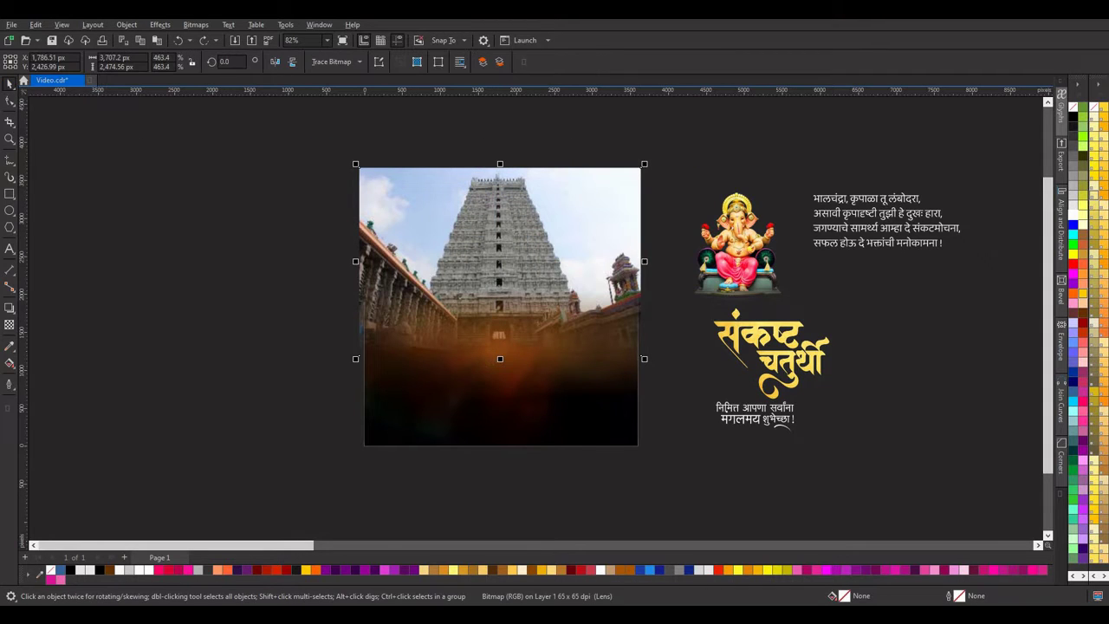
click(196, 24)
click(213, 38)
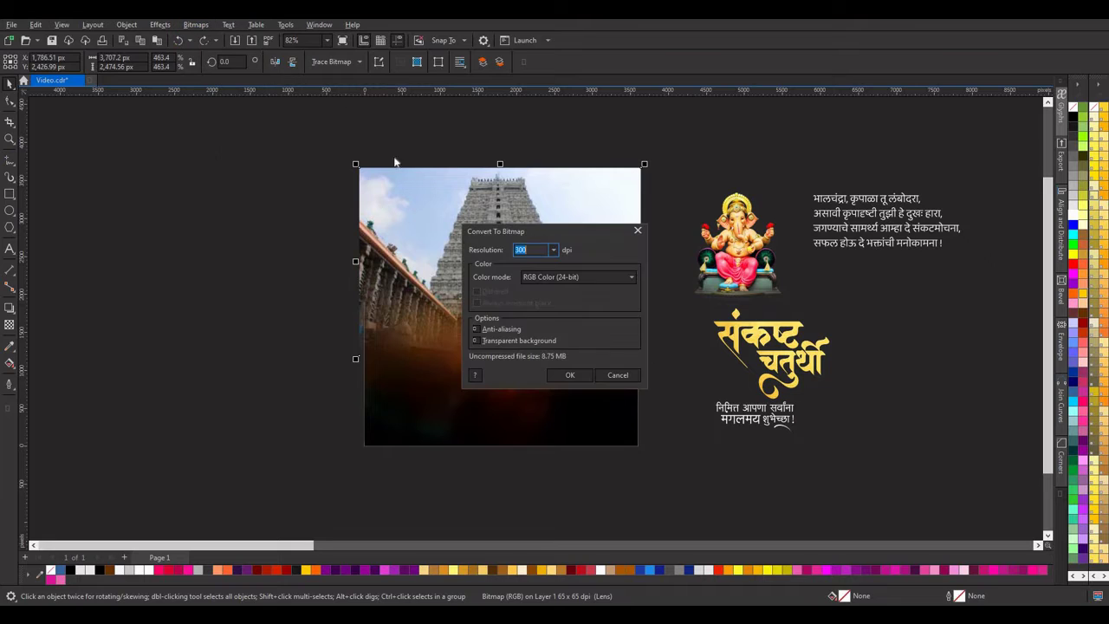
click(595, 286)
click(563, 305)
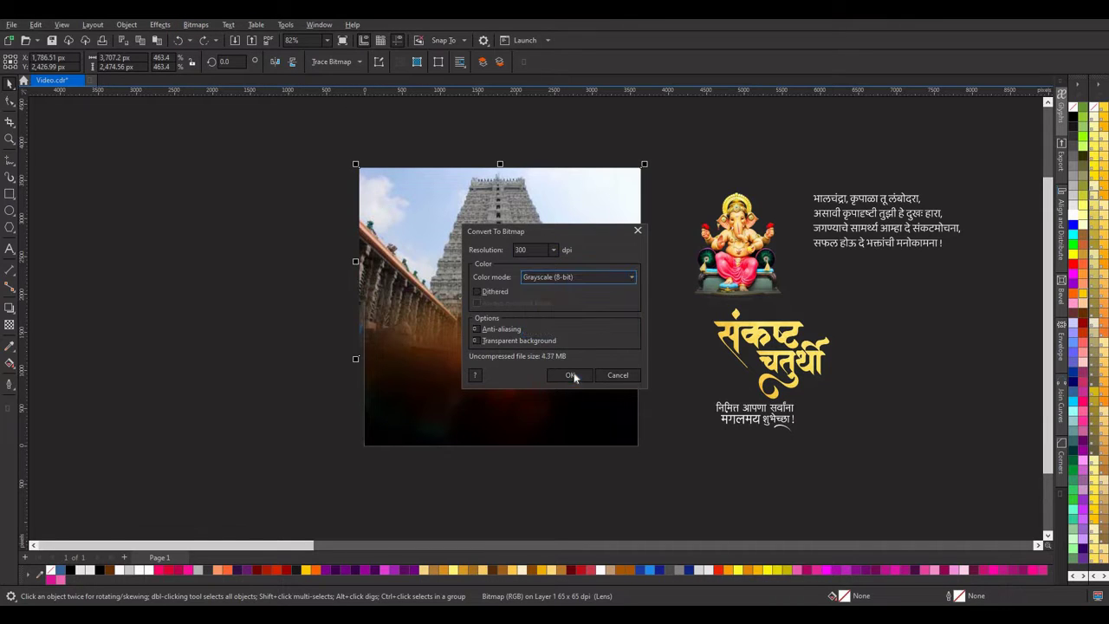
click(571, 375)
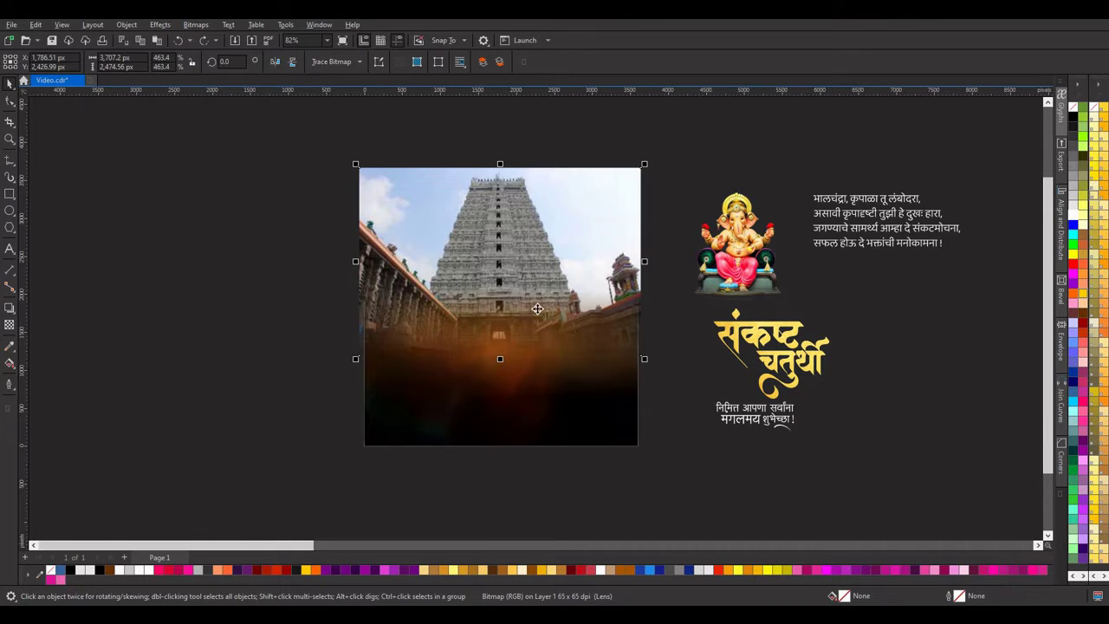
Blend the grayscale temple photo faintly into the background with a vertical fountain transparency running from its top to the page's bottom edge.
click(9, 326)
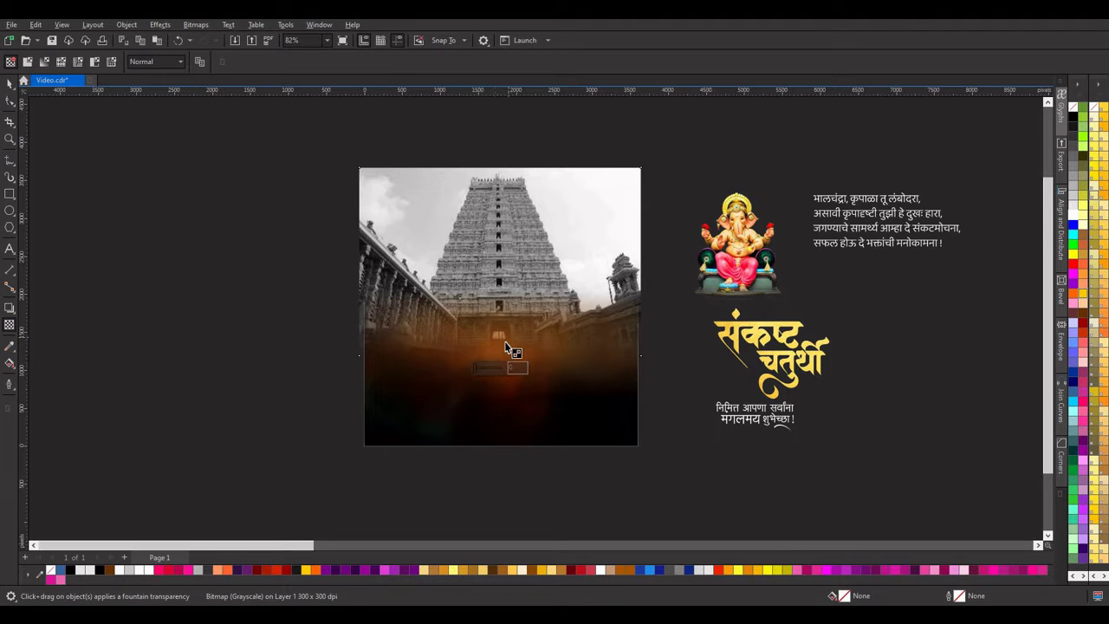
drag(506, 348, 499, 167)
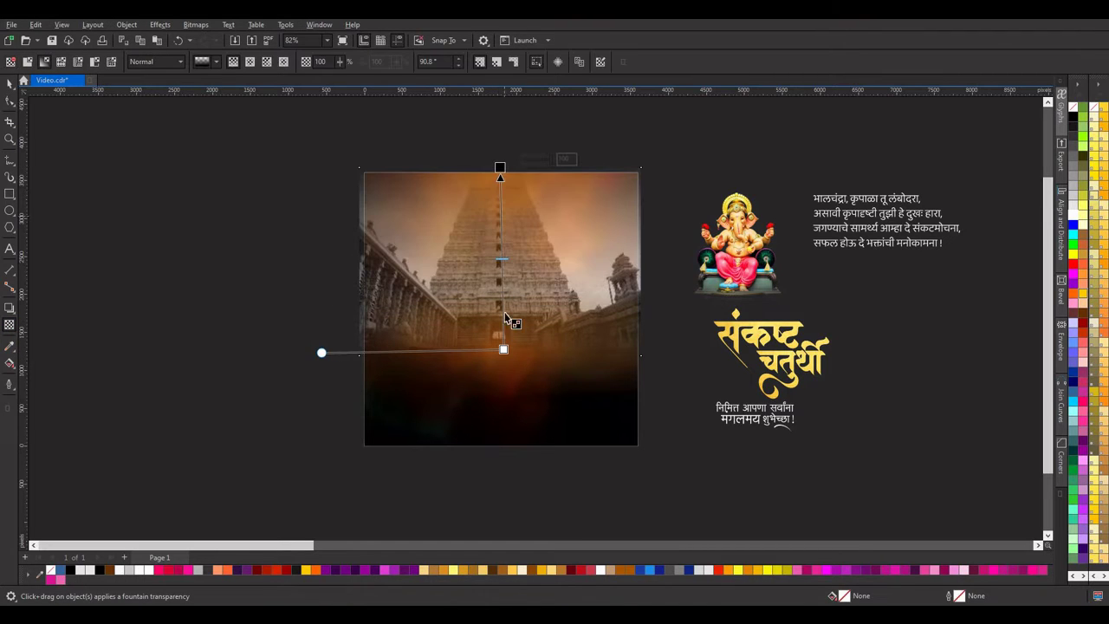
drag(503, 349, 499, 445)
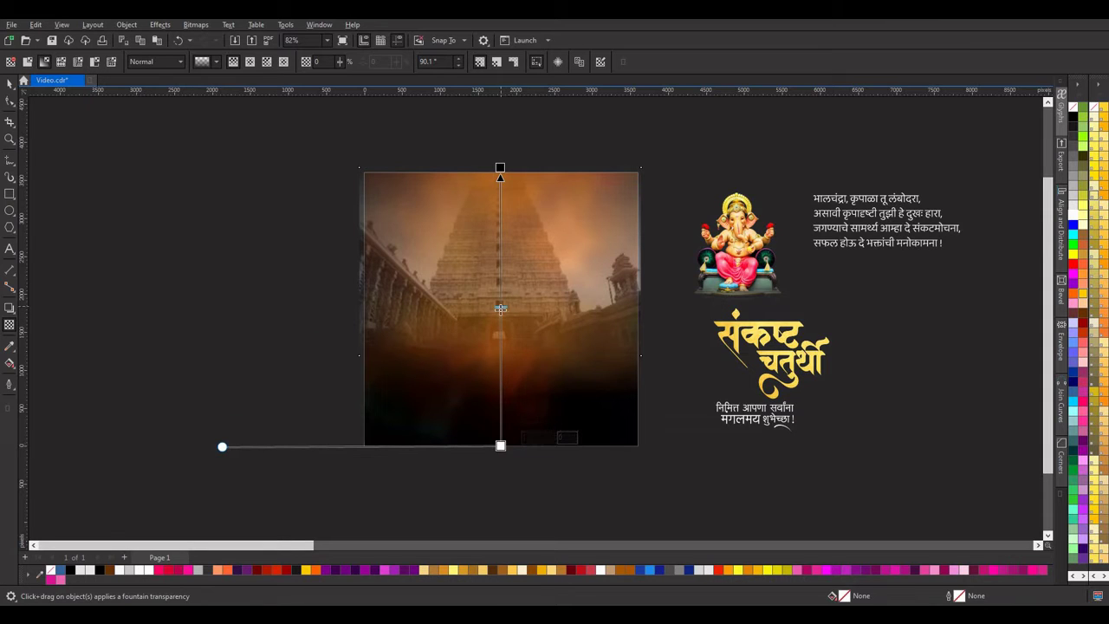
drag(500, 308, 503, 520)
key(space)
scroll(587, 300, up, 1)
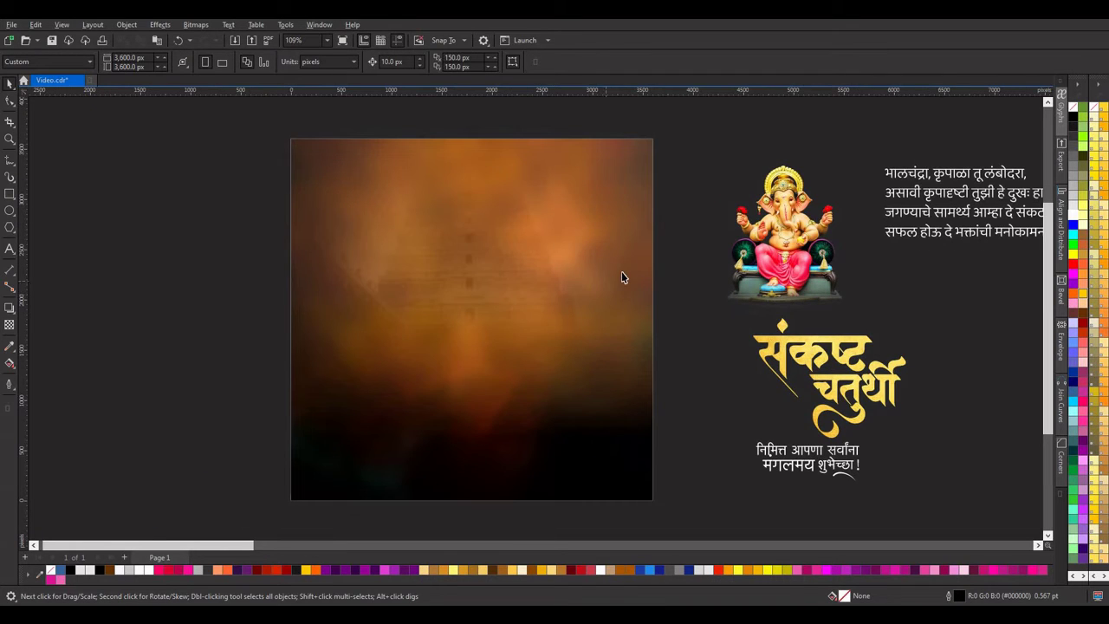
Center the Ganesha image on the page and enlarge it to about 1,774 by 1,822 px.
scroll(621, 276, down, 1)
click(774, 264)
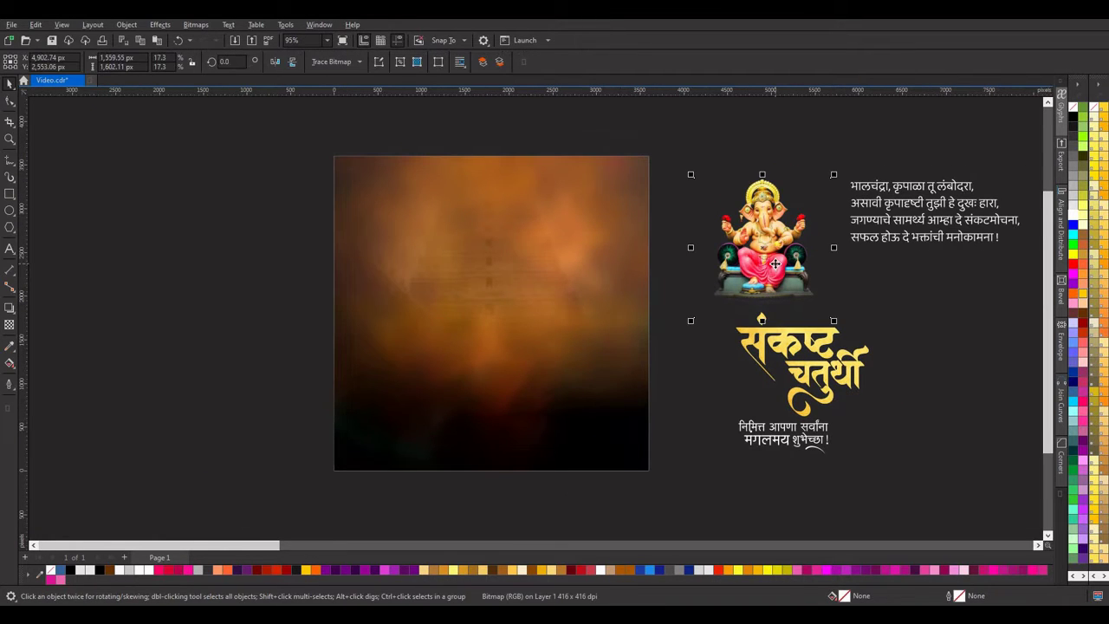
key(p)
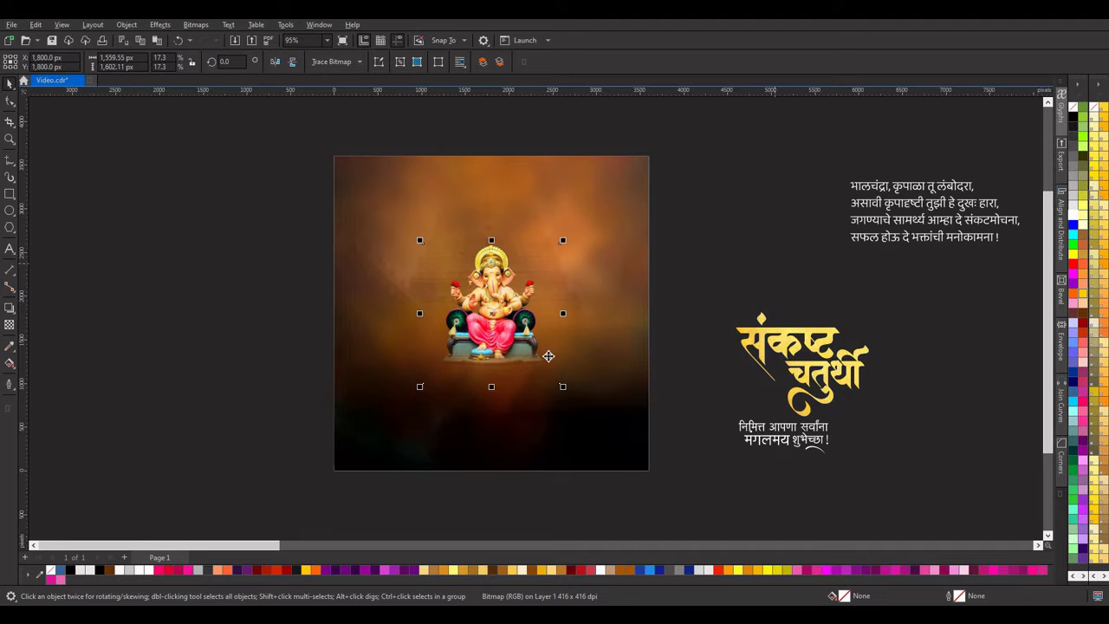
drag(569, 389, 580, 395)
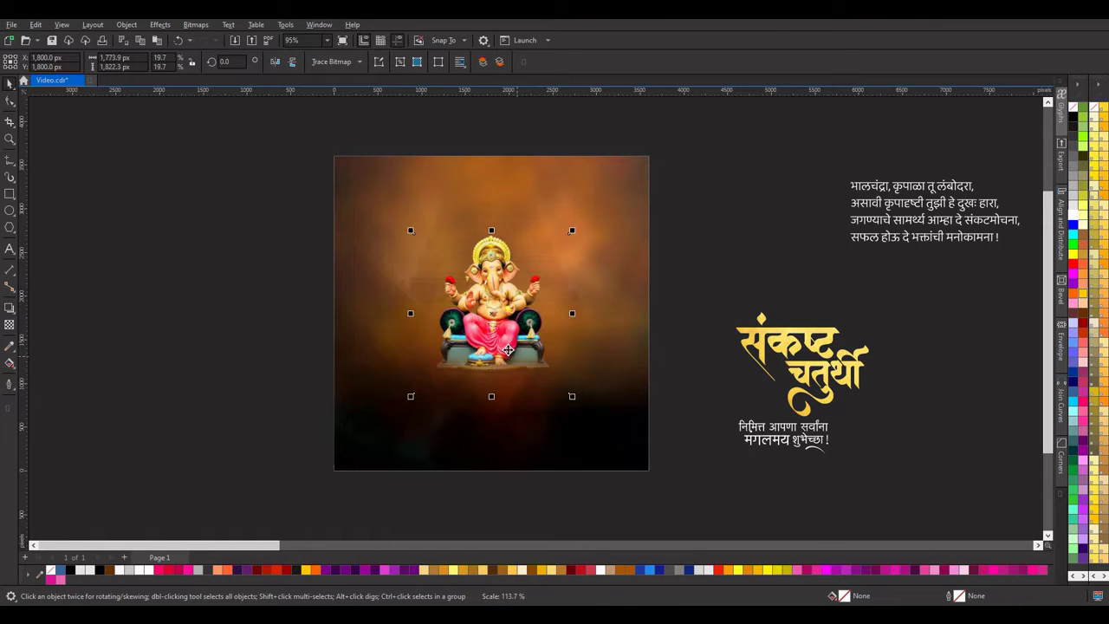
drag(508, 349, 511, 331)
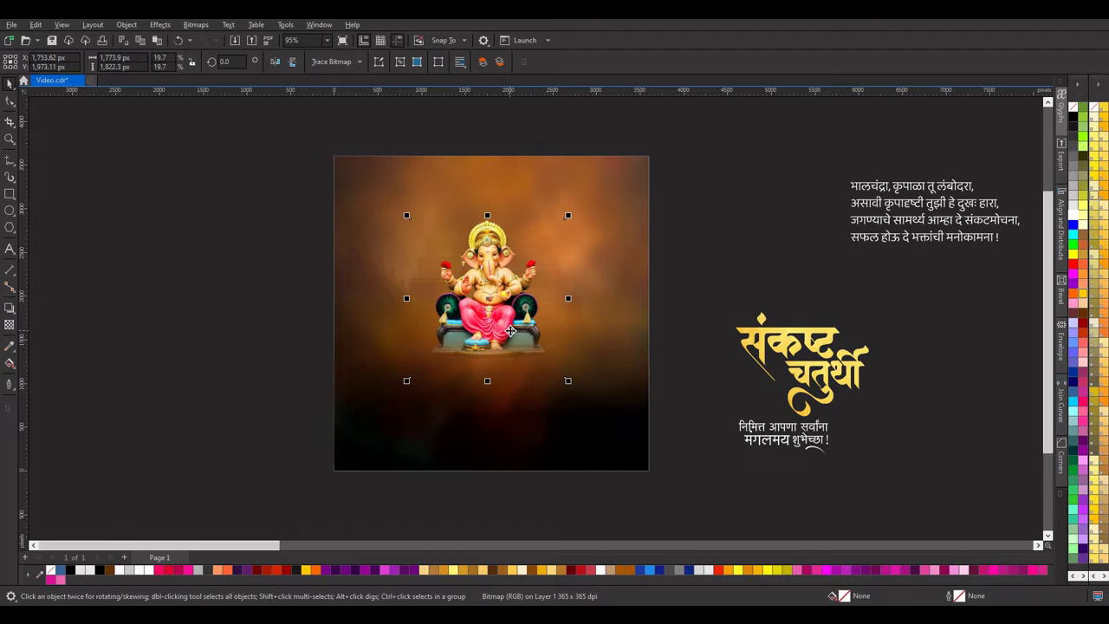
key(p)
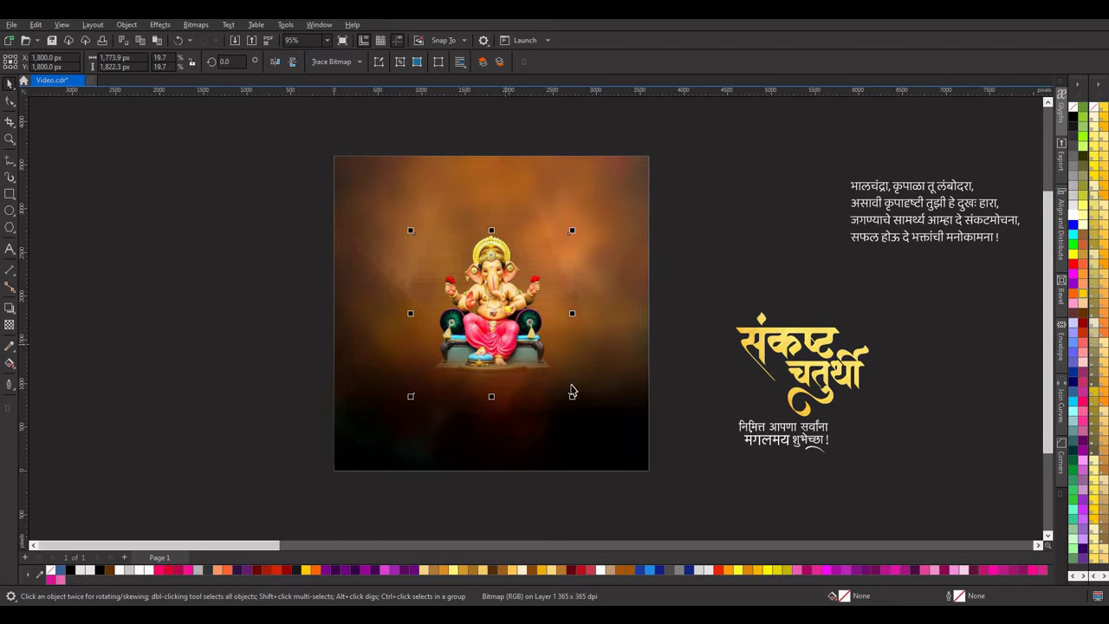
Enlarge the Ganesha image to about 2,209 by 2,270 px, position it slightly above the page center, and deselect it.
drag(573, 398, 581, 406)
drag(515, 351, 513, 339)
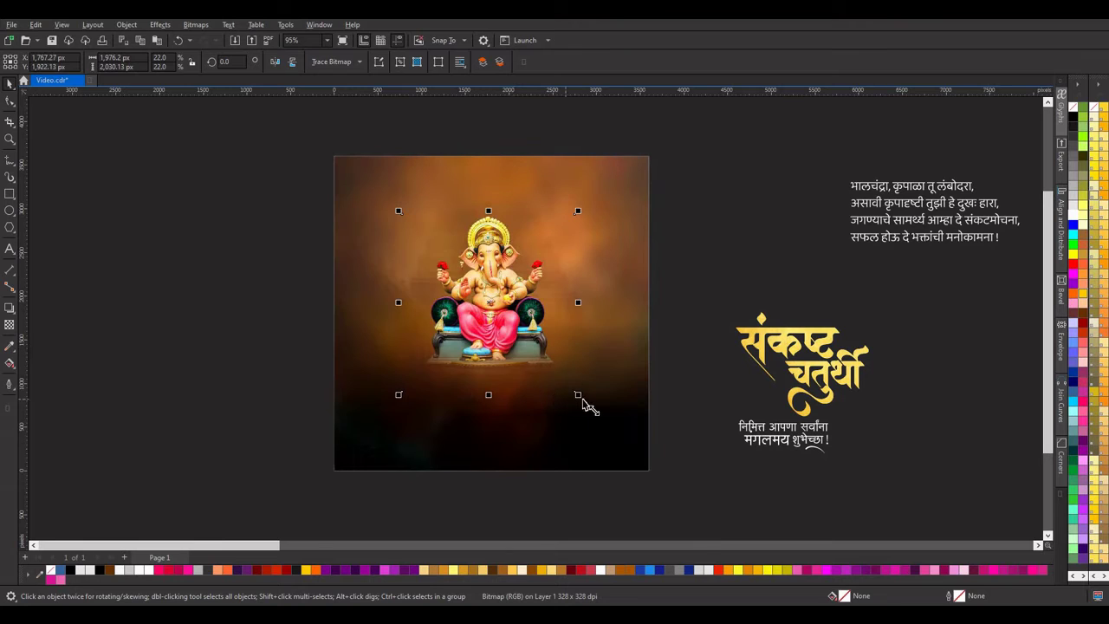
mouse_move(577, 398)
mouse_down()
mouse_move(592, 423)
mouse_move(586, 402)
mouse_up()
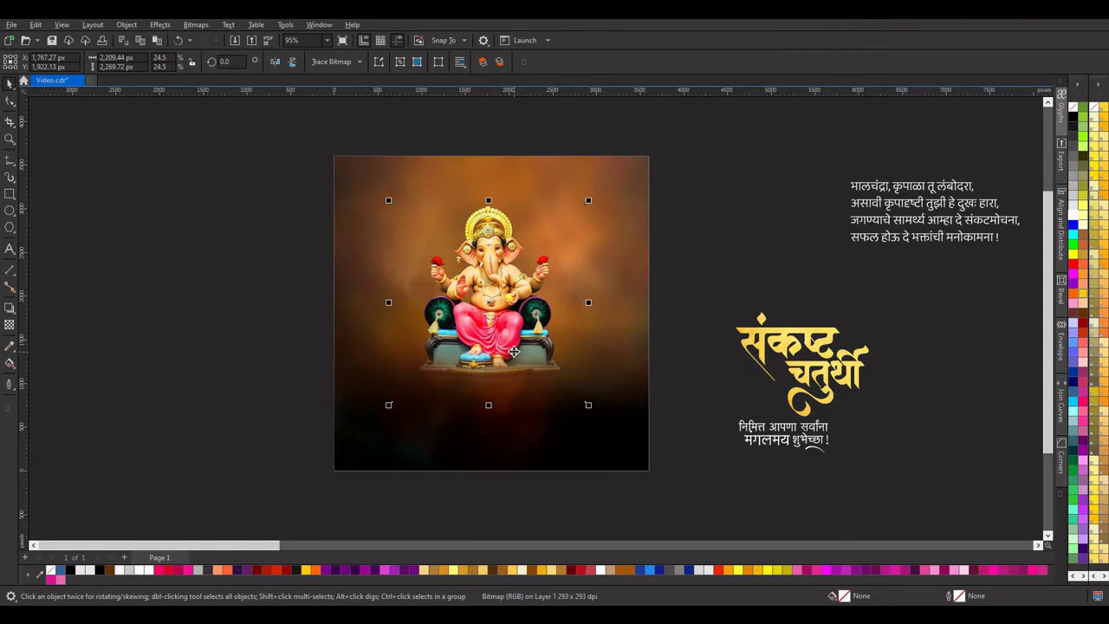
click(514, 350)
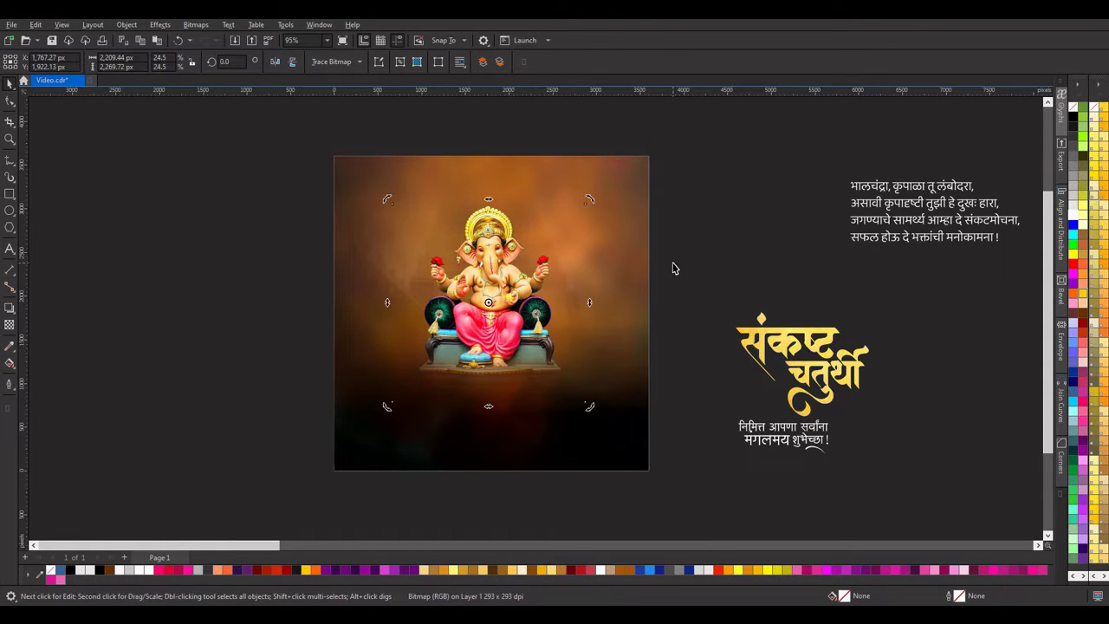
click(618, 272)
click(518, 301)
click(194, 294)
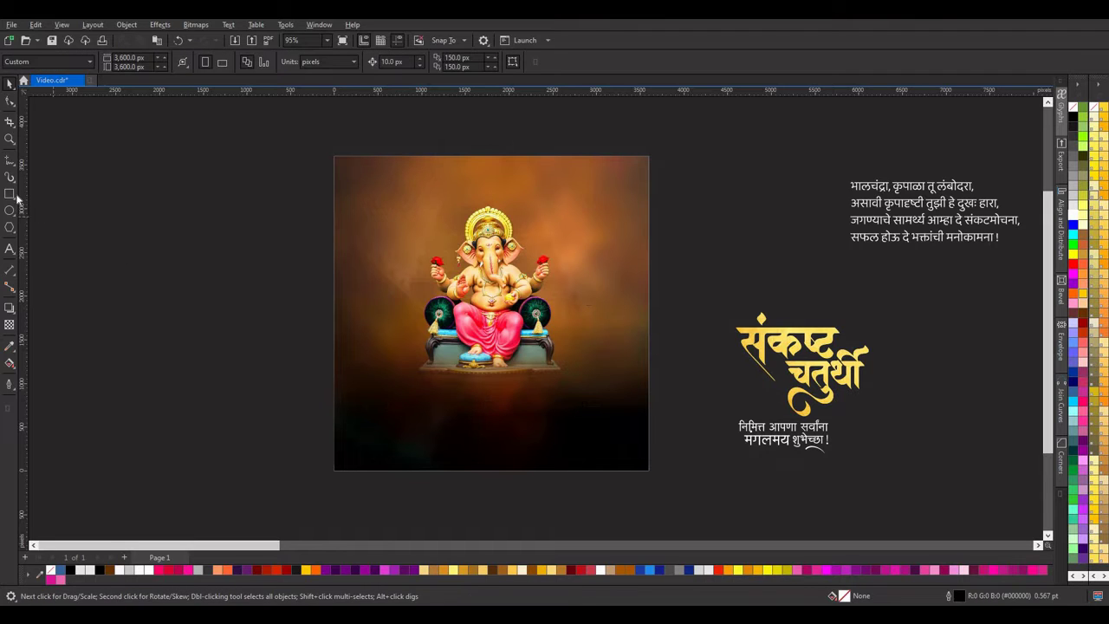
Draw a narrow vertical rectangle about 178 by 1,804 px to the left of the page and convert it to curves.
drag(173, 189, 192, 350)
click(9, 83)
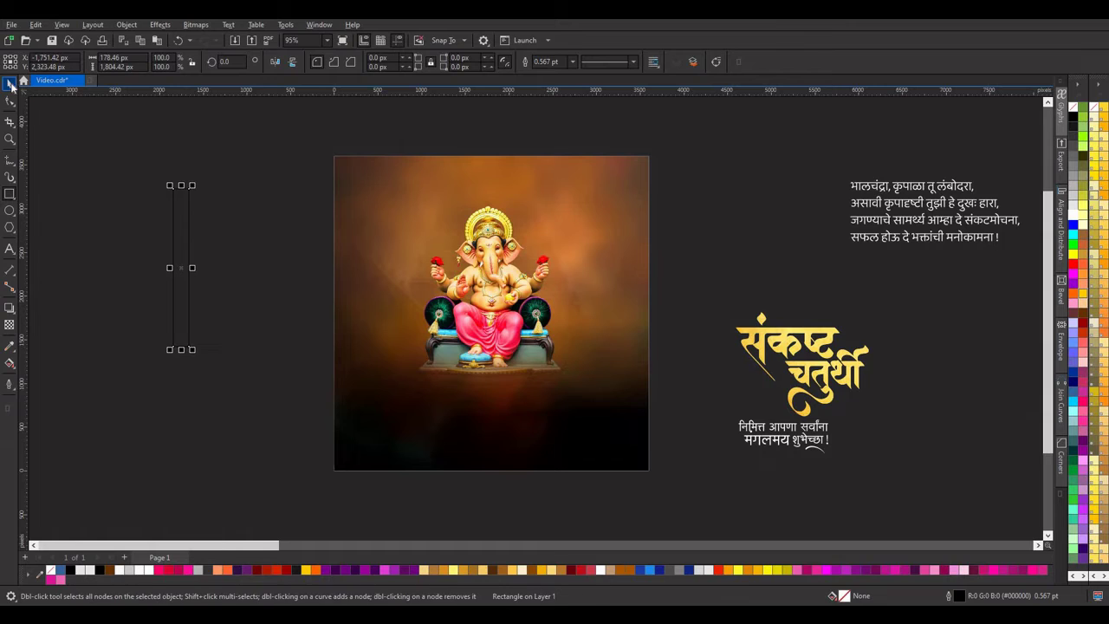
click(126, 24)
click(178, 323)
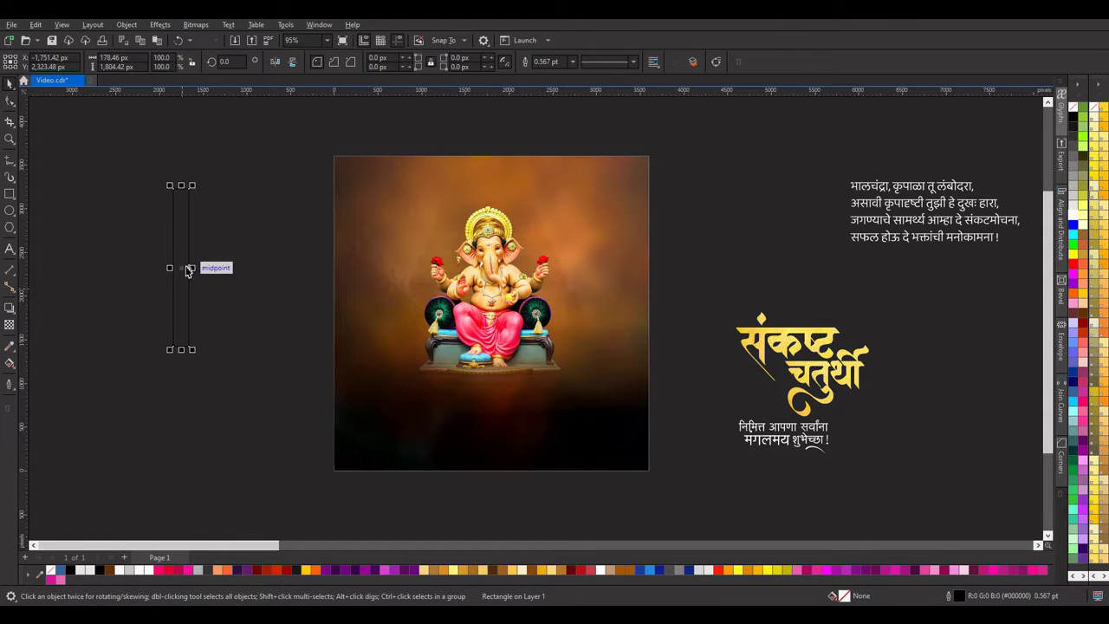
Reshape the narrow rectangle into a downward-pointing triangle by deleting one bottom node and moving the other to the middle.
key(F10)
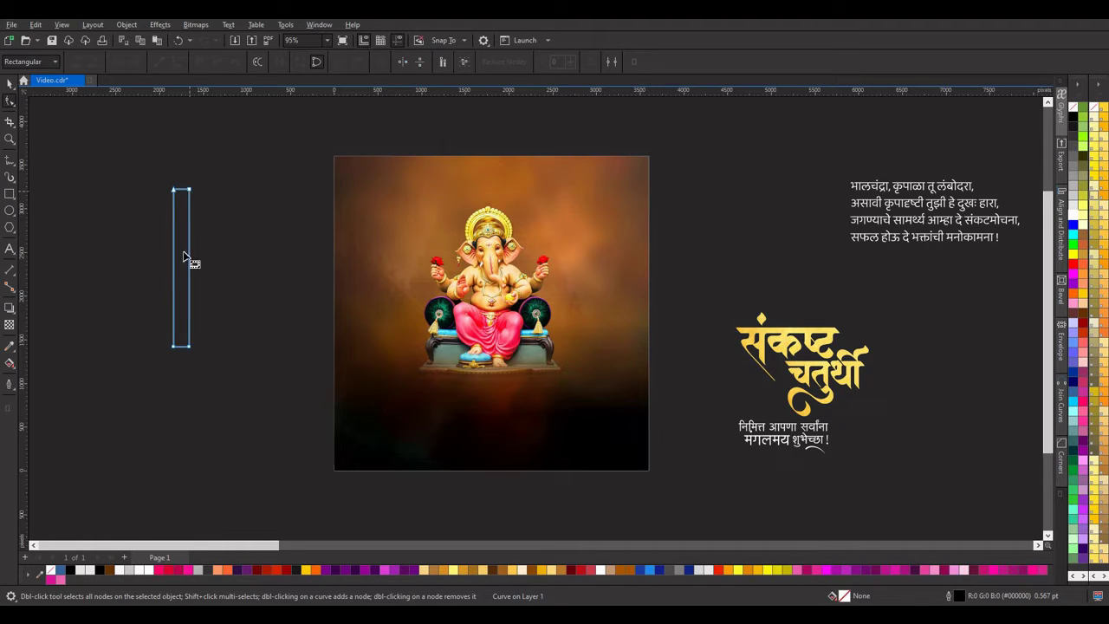
double_click(190, 346)
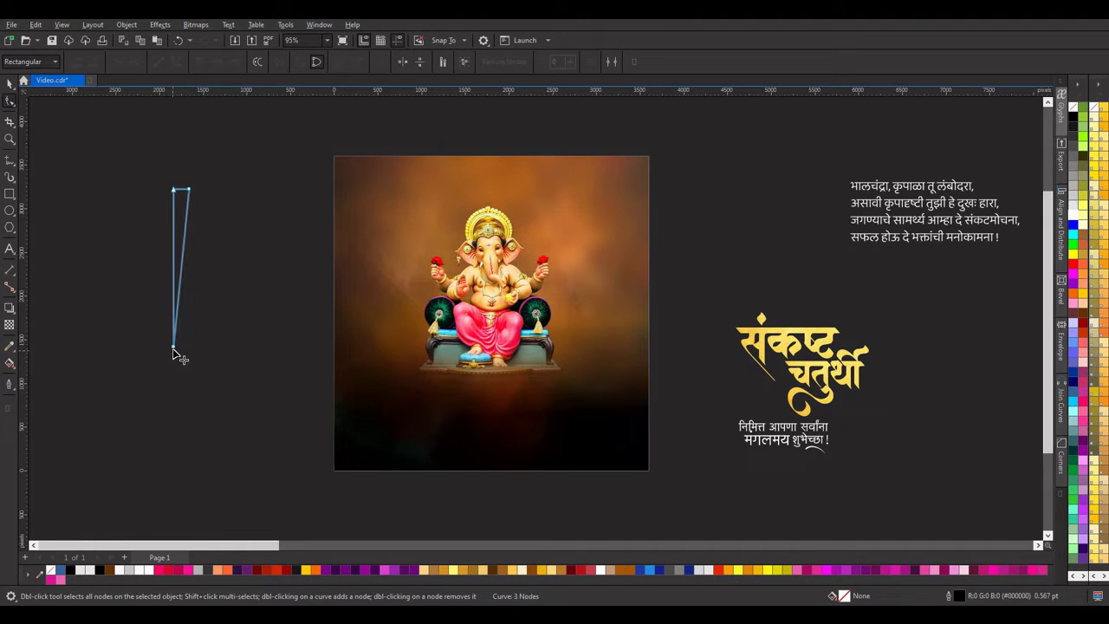
drag(174, 349, 179, 347)
click(9, 86)
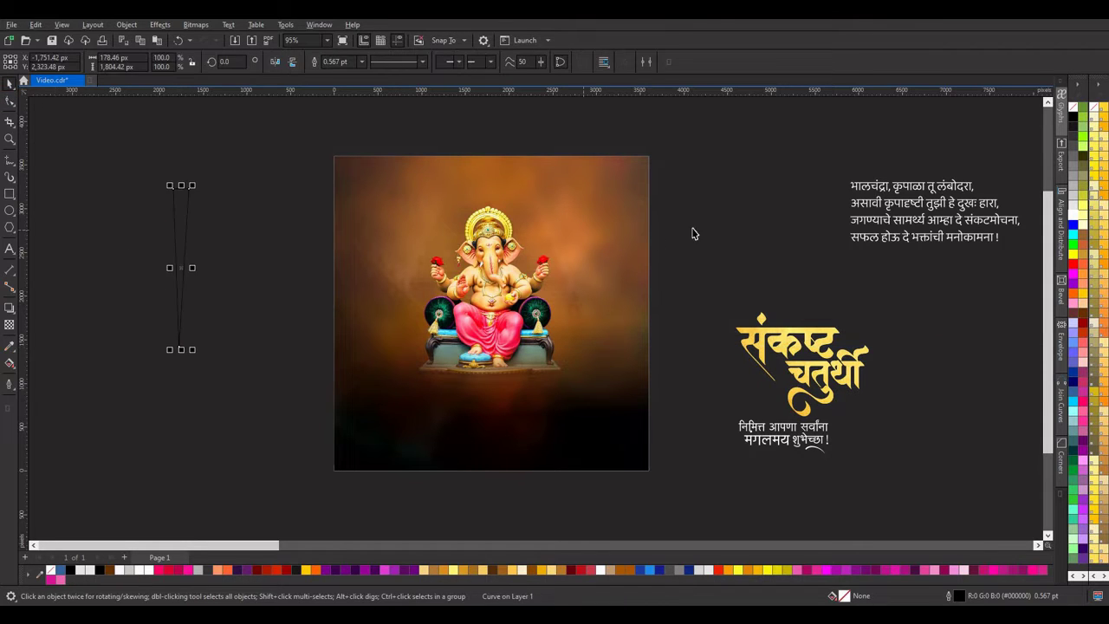
Move the triangle's rotation center to its bottom tip and create a copy rotated 15° clockwise around it.
scroll(341, 259, down, 1)
scroll(347, 235, up, 2)
click(346, 235)
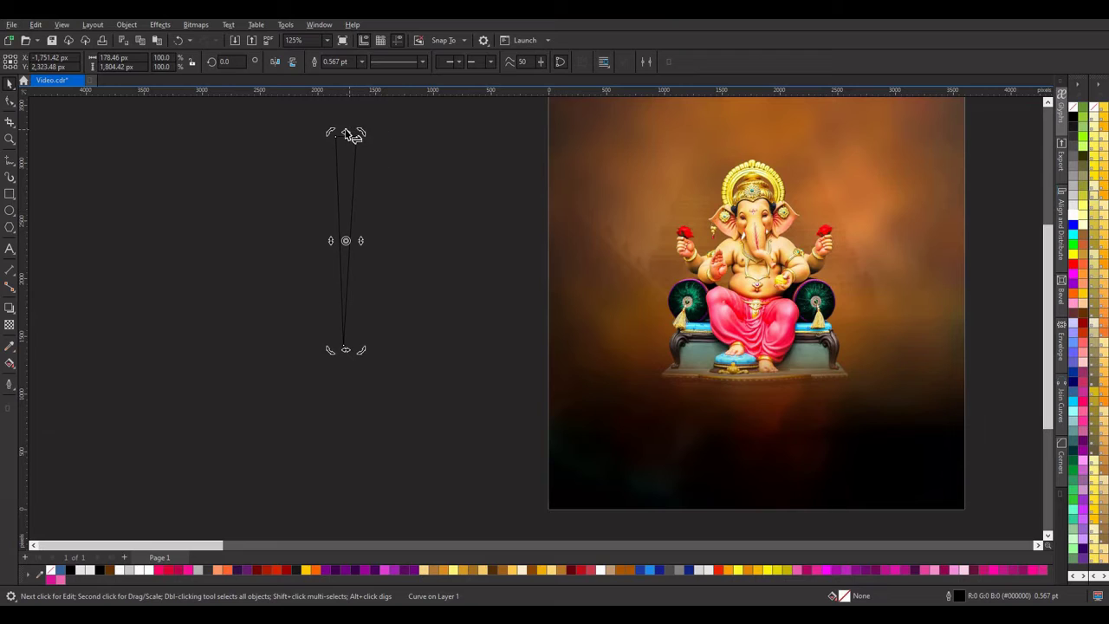
drag(349, 133, 344, 136)
scroll(417, 151, down, 1)
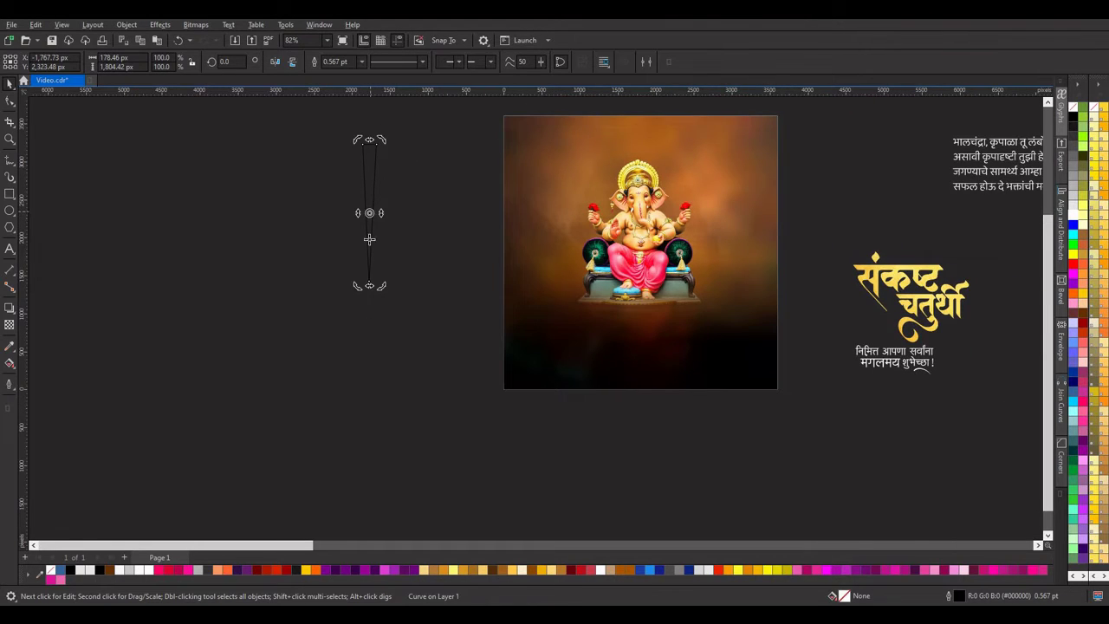
drag(369, 212, 369, 283)
drag(382, 140, 397, 153)
drag(397, 153, 401, 155)
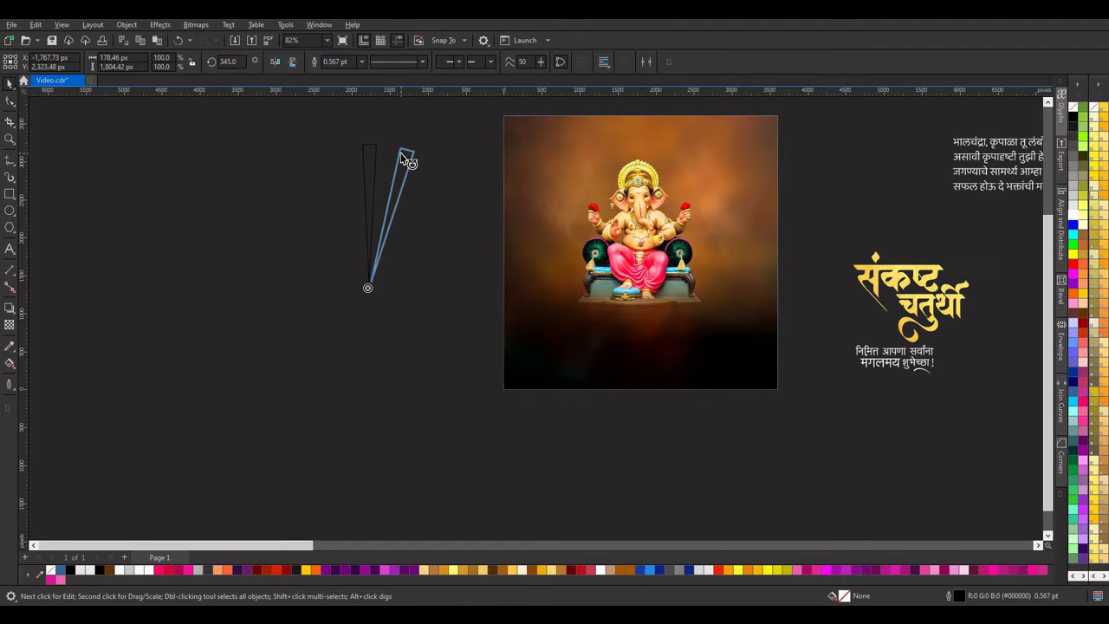
drag(401, 156, 403, 157)
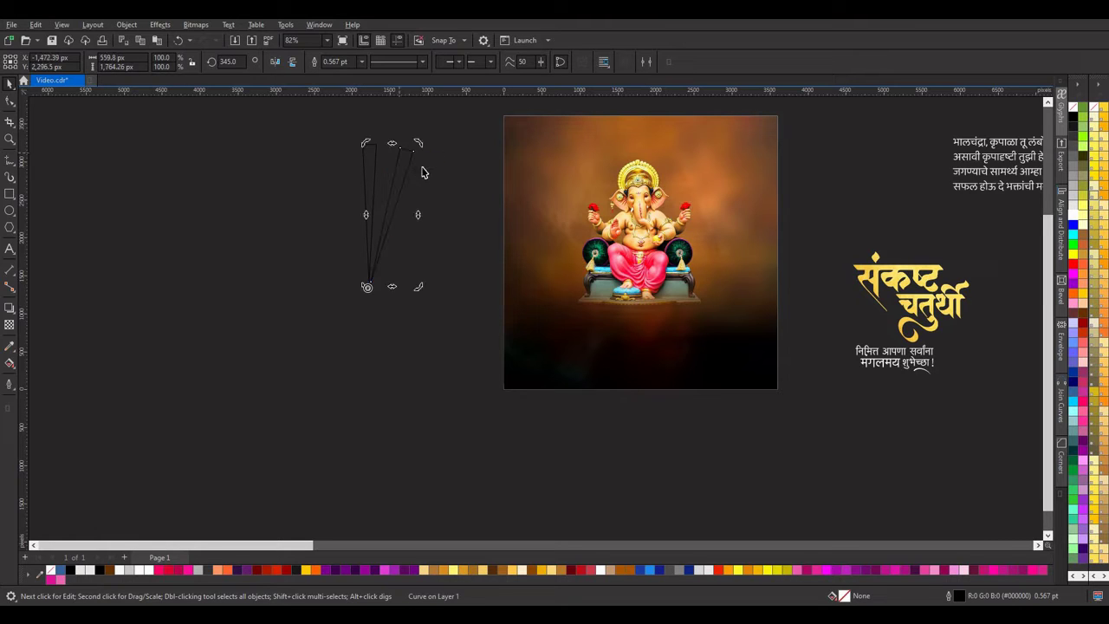
Repeat the 15° rotated duplication until 24 triangles form a complete circle of rays.
key(ctrl+r)
key(ctrl+r)
key(ctrl+r)
key(ctrl+r)
key(ctrl+r)
key(ctrl+r)
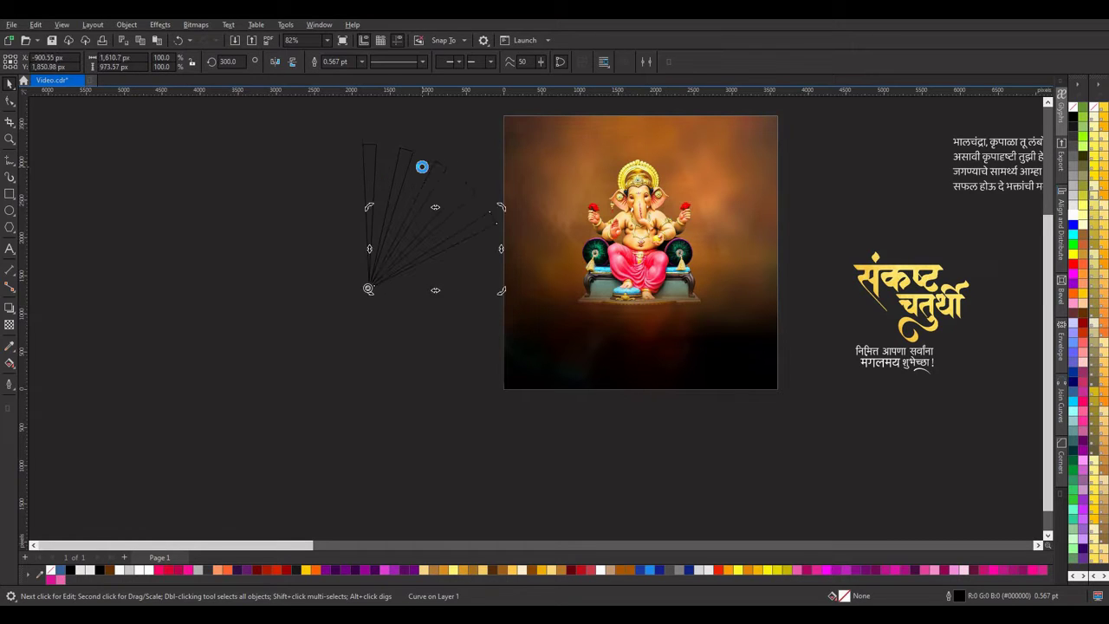
key(ctrl+r)
key(ctrl+r)
key(ctrl+r)
key(ctrl+r)
key(ctrl+r)
key(ctrl+r)
key(ctrl+r)
key(ctrl+r)
key(ctrl+r)
key(ctrl+r)
key(ctrl+r)
key(ctrl+r)
key(ctrl+r)
key(ctrl+r)
key(ctrl+r)
key(ctrl+r)
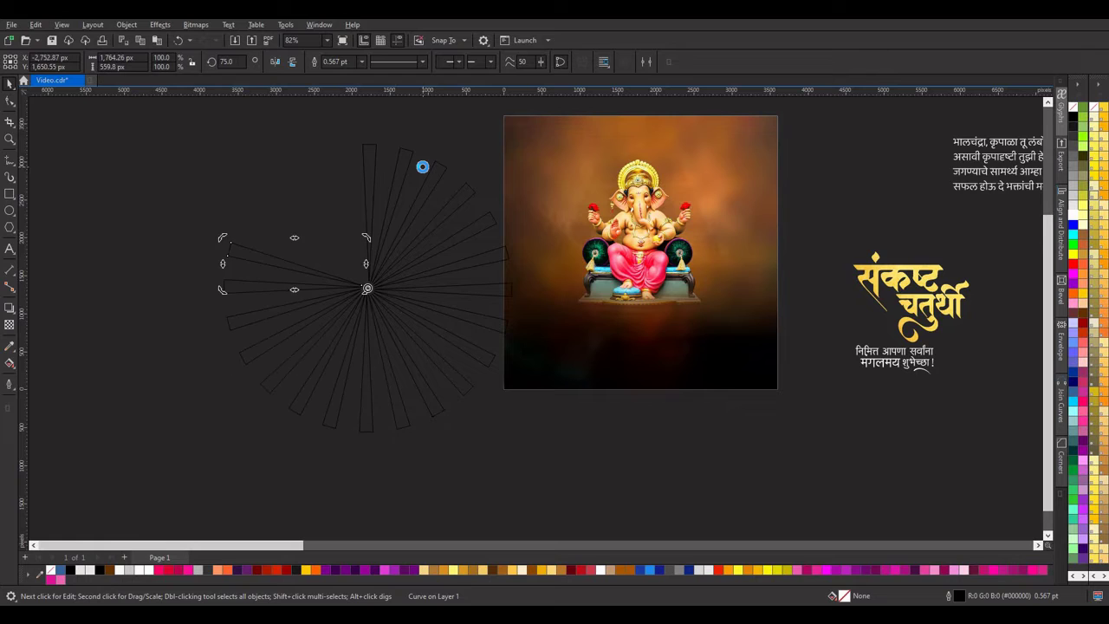
Weld all the rays into one sunburst shape, remove its outline, and fill it with orange #F2B10B.
click(201, 168)
drag(174, 132, 541, 464)
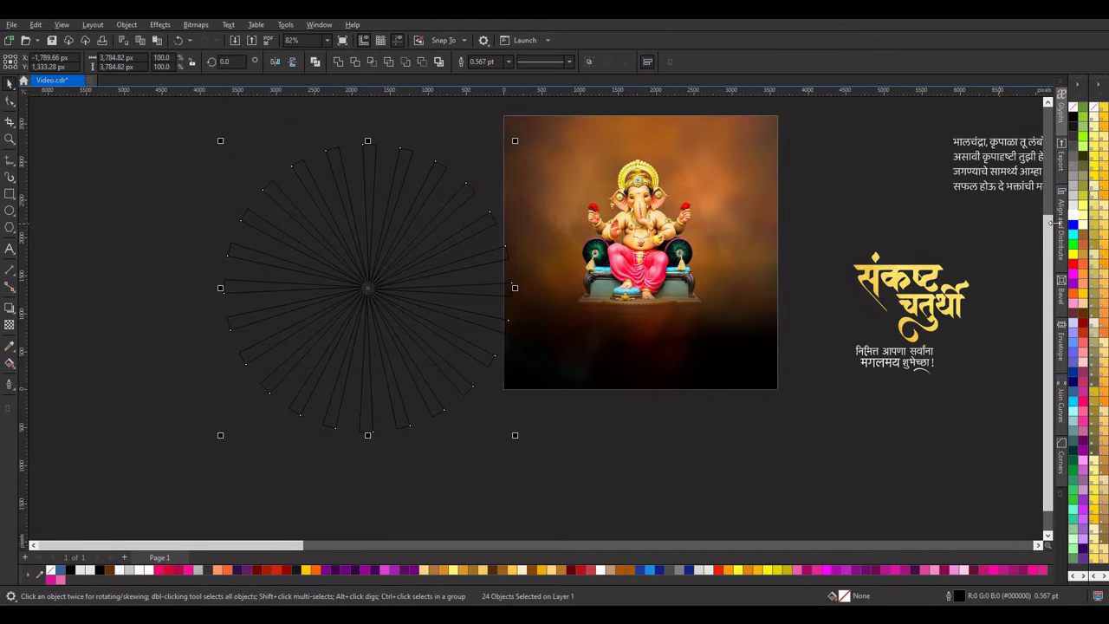
click(75, 570)
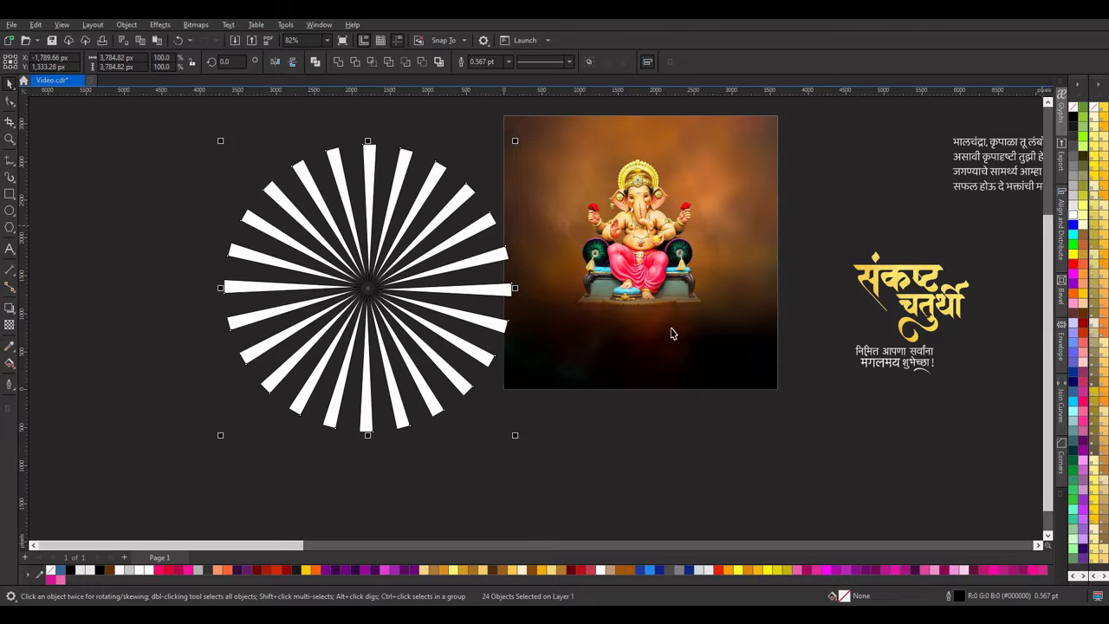
right_click(50, 571)
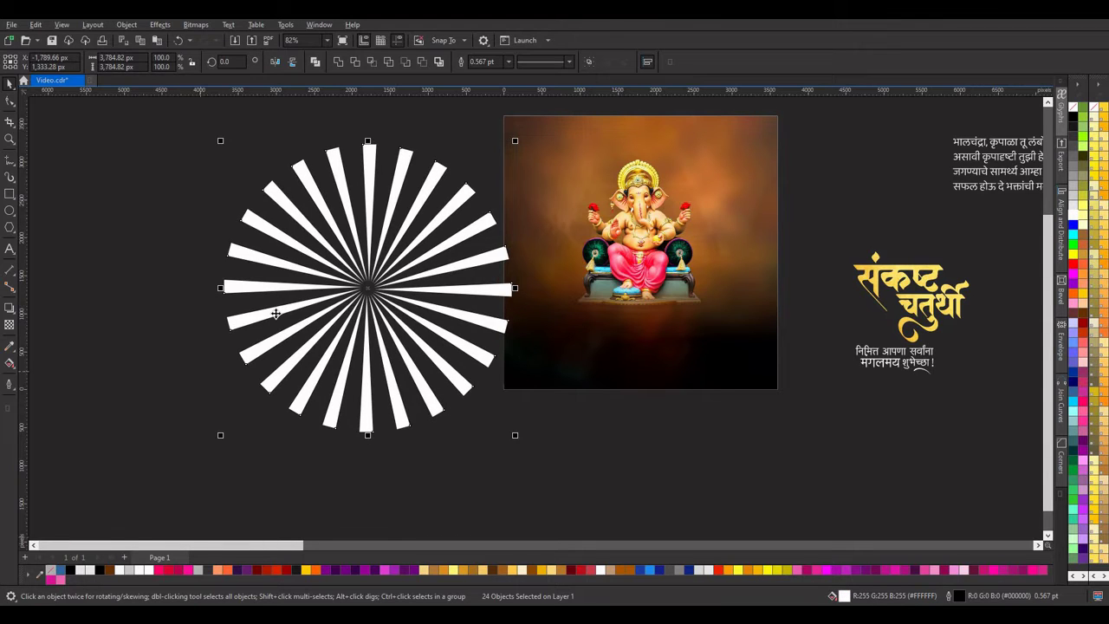
click(339, 66)
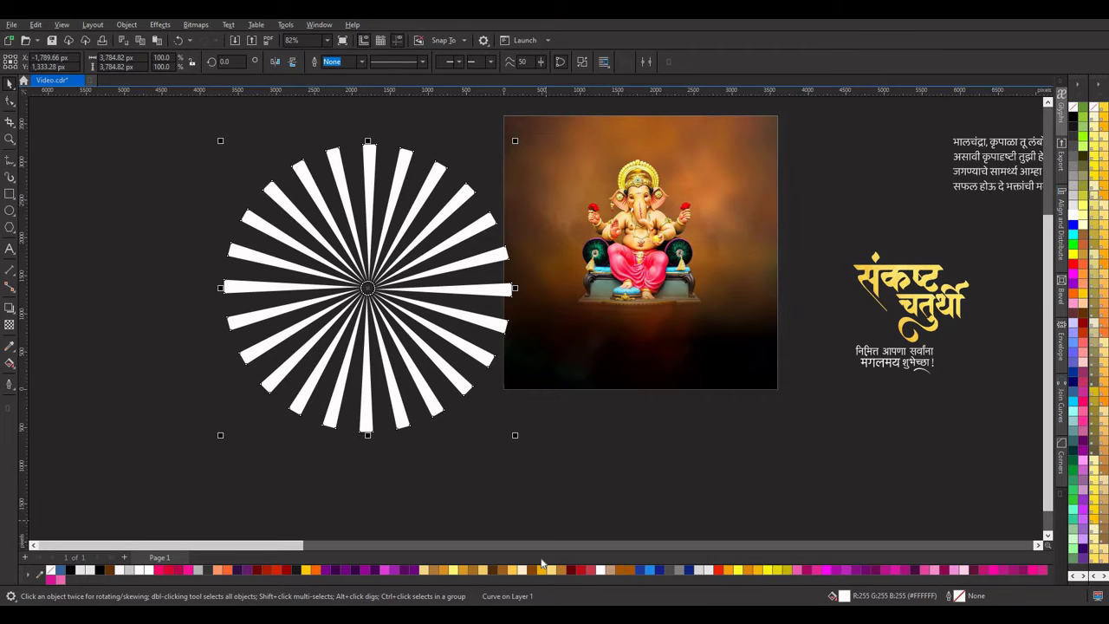
drag(377, 295, 371, 289)
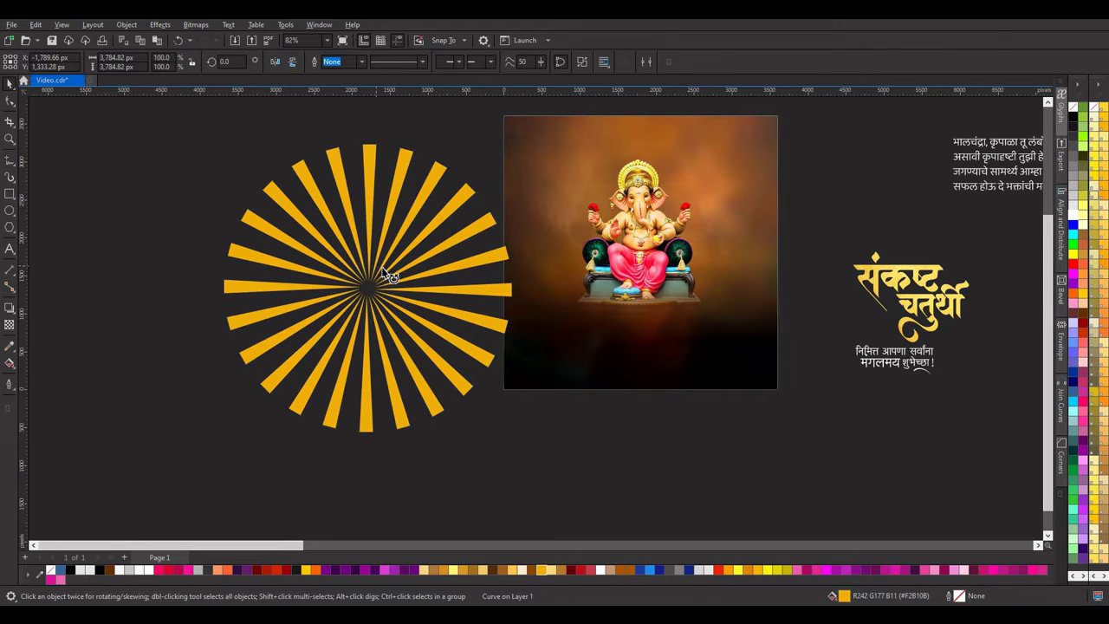
Center the orange sunburst on Ganesha's face and reduce it to about 3,352 by 3,352 px.
click(371, 287)
scroll(514, 141, up, 2)
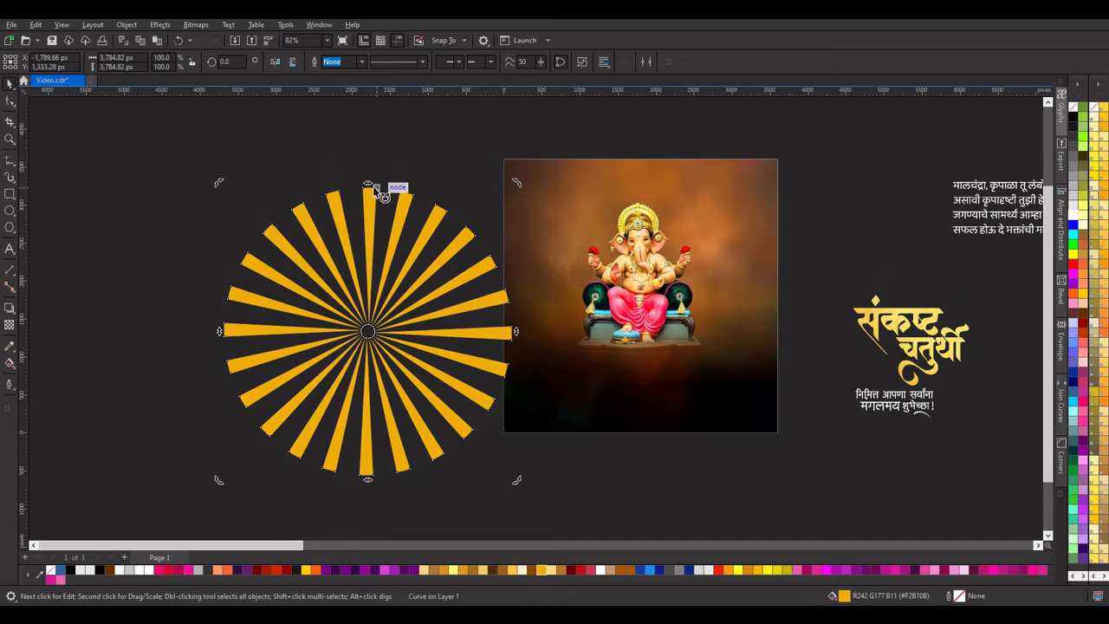
key(F10)
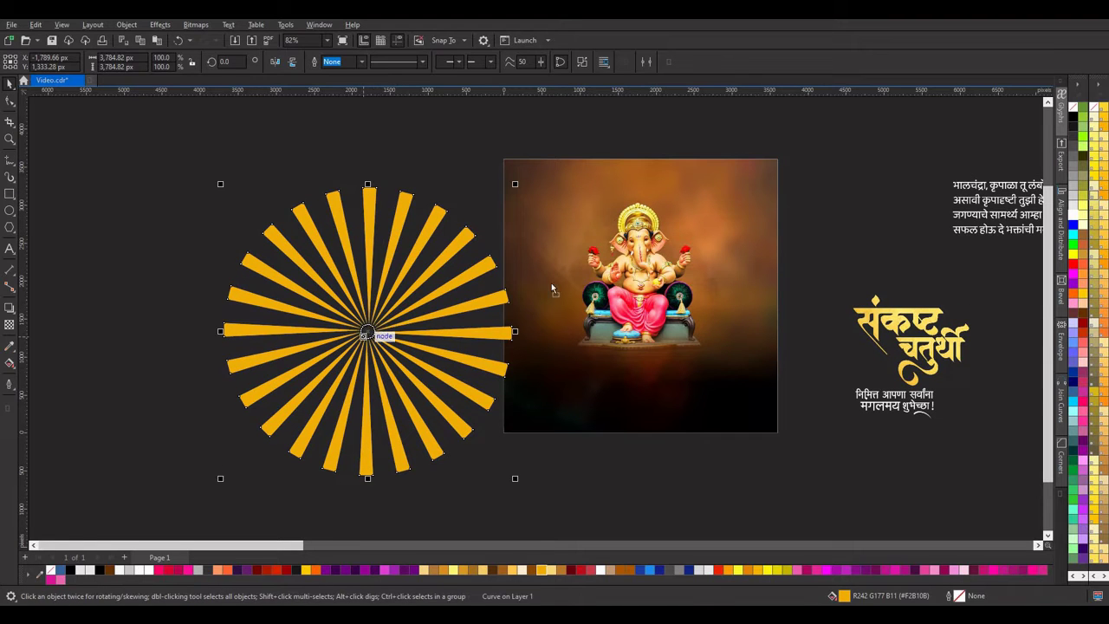
drag(367, 331, 639, 239)
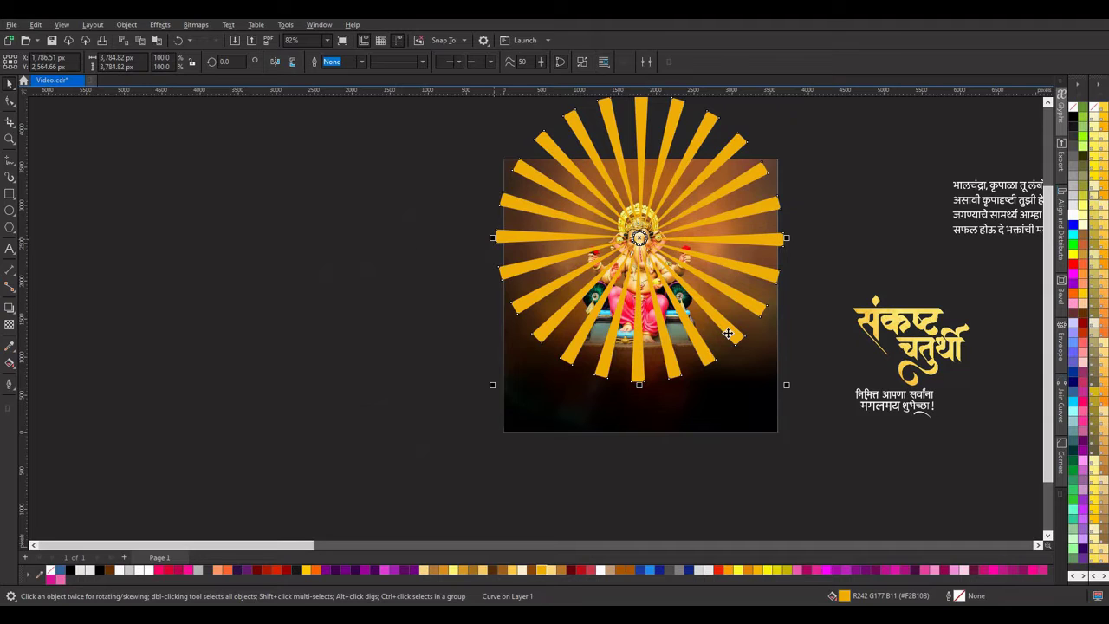
drag(779, 392, 763, 375)
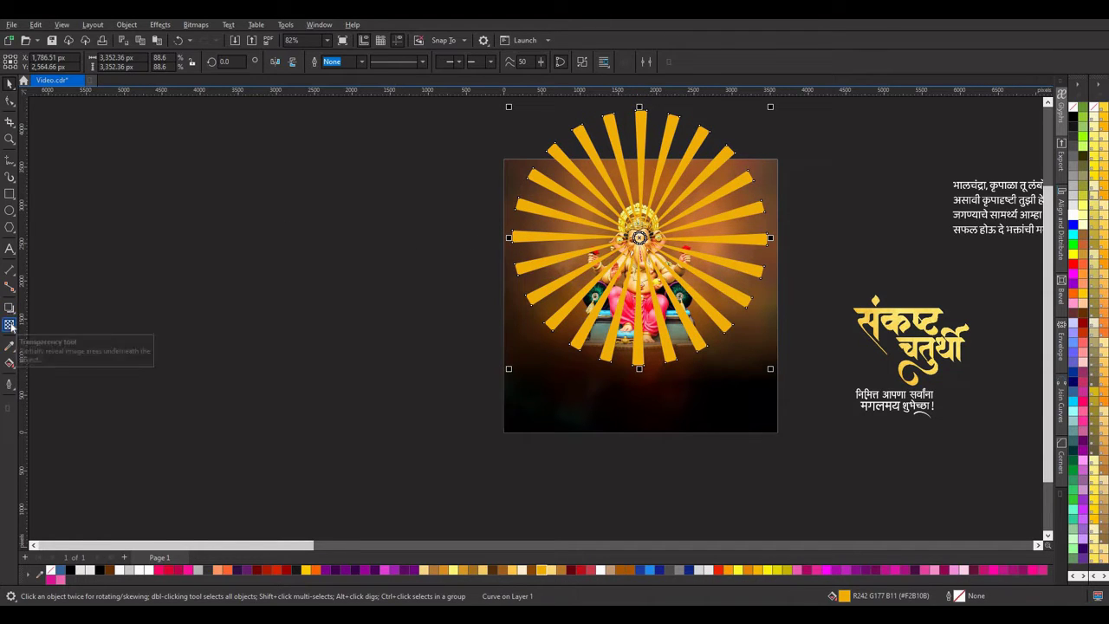
Apply an elliptical fountain transparency that fades the sunburst outward, tighten its extent, and place the rays behind Ganesha within the page.
click(10, 325)
click(43, 61)
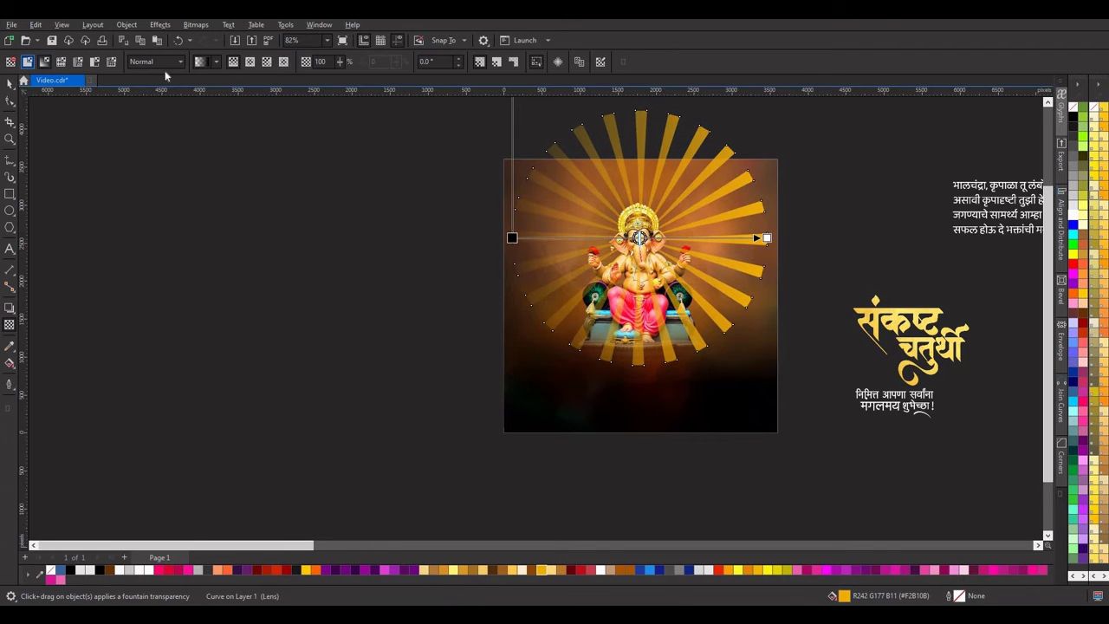
click(247, 62)
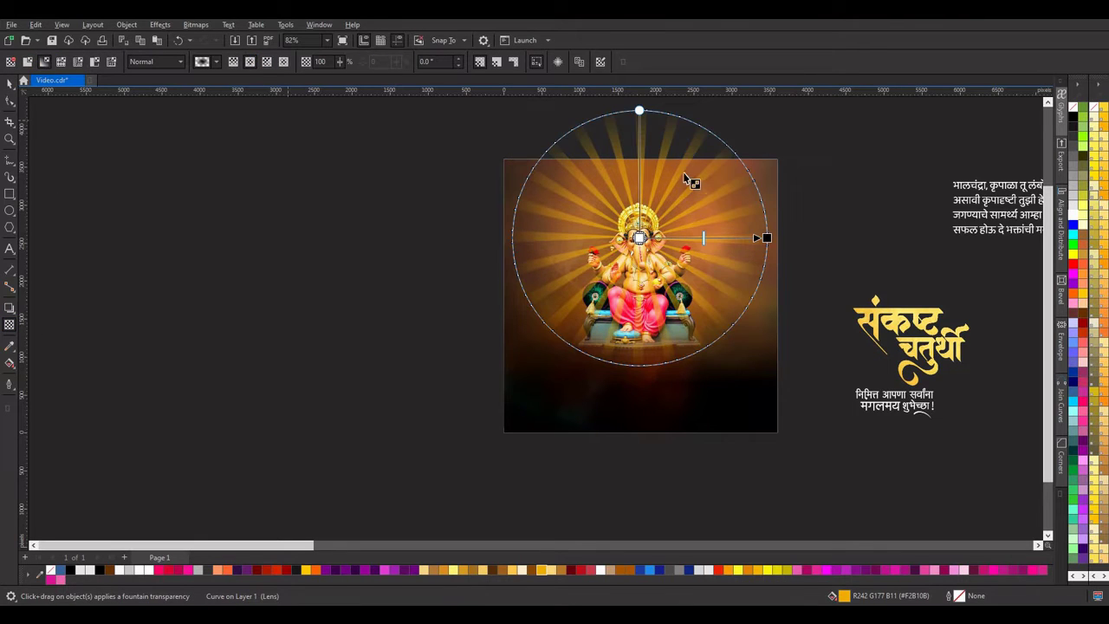
drag(640, 120, 638, 132)
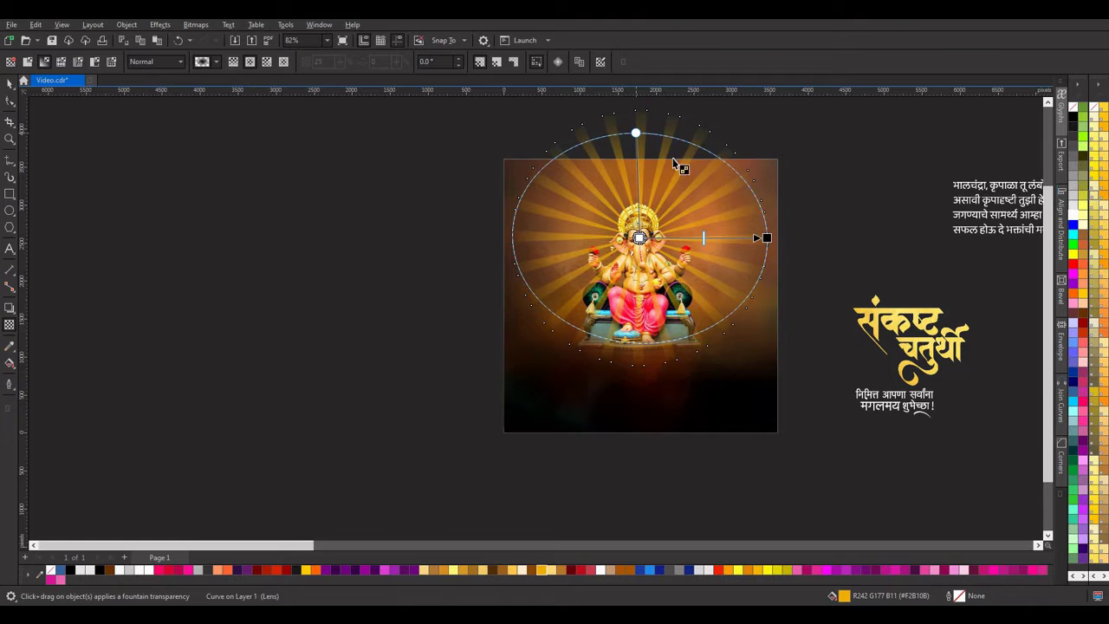
key(ctrl+z)
drag(766, 238, 742, 242)
key(space)
click(819, 202)
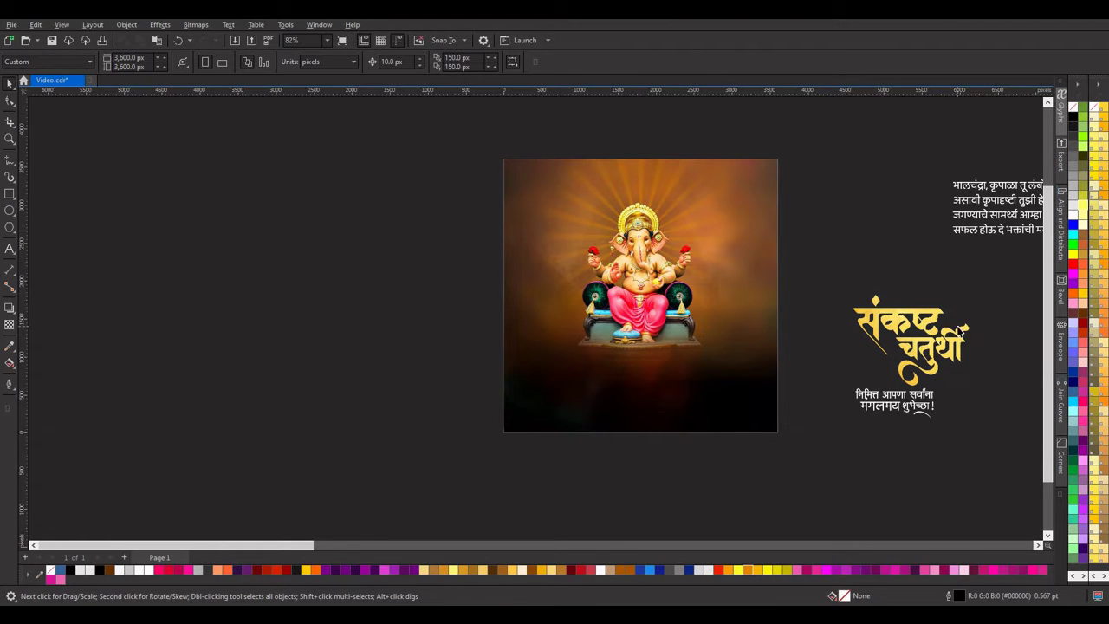
Reduce the gold title word संकष्ट to about 1,135 by 756 px, keeping it beside चतुर्थी.
scroll(962, 327, up, 1)
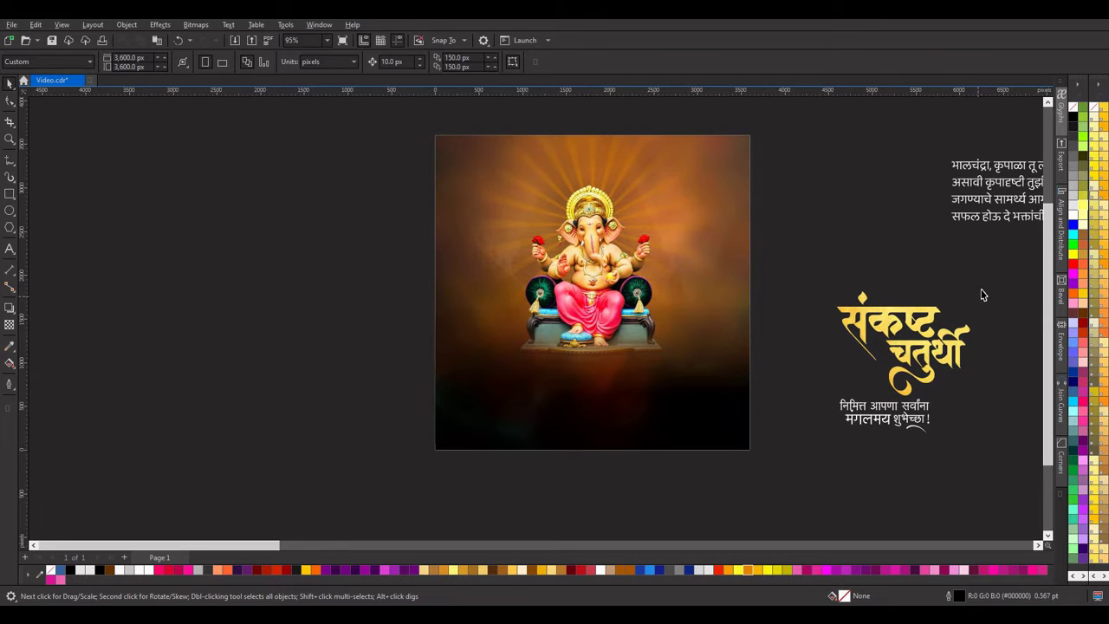
scroll(960, 344, up, 2)
click(906, 330)
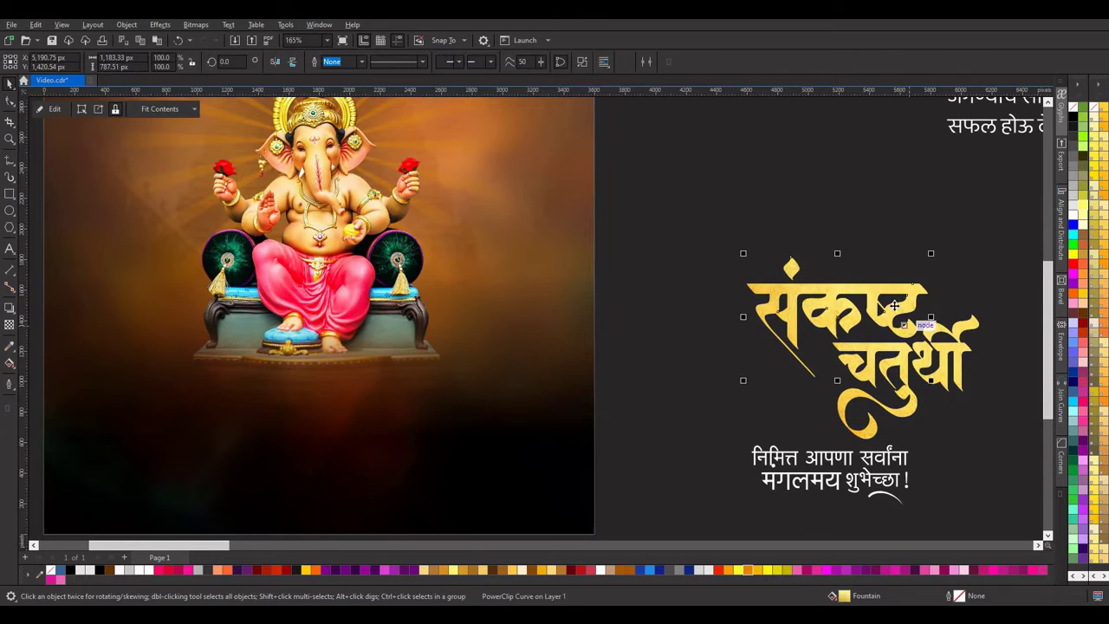
scroll(704, 256, up, 3)
drag(595, 206, 609, 216)
scroll(824, 192, down, 3)
scroll(969, 197, down, 2)
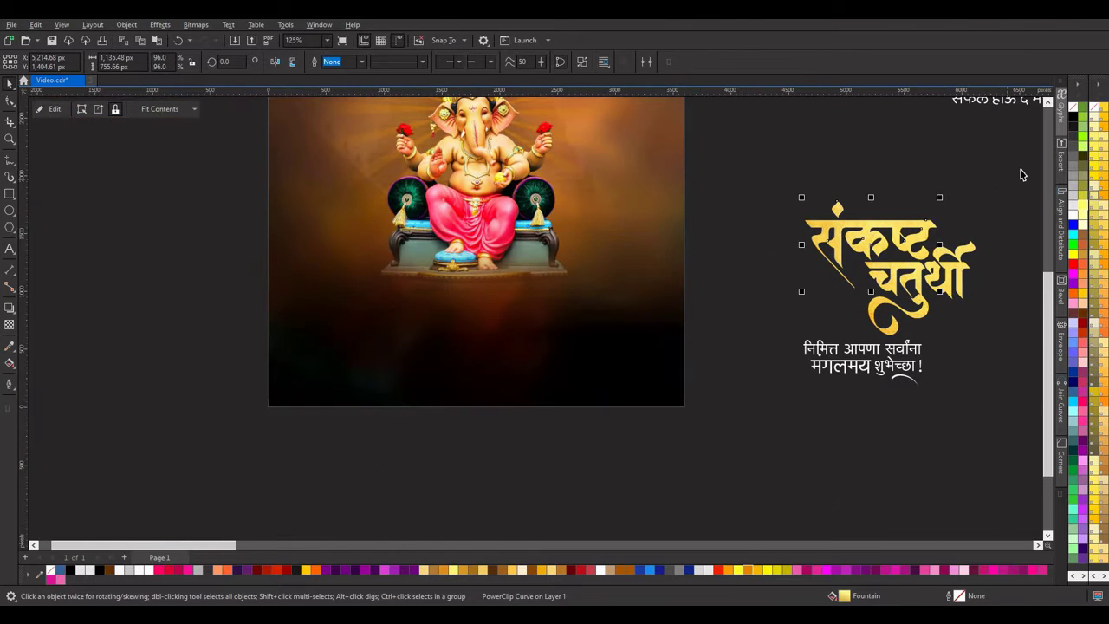
Move both gold title words together onto the page, directly below Ganesha's seat.
drag(1020, 175, 738, 350)
scroll(977, 274, down, 2)
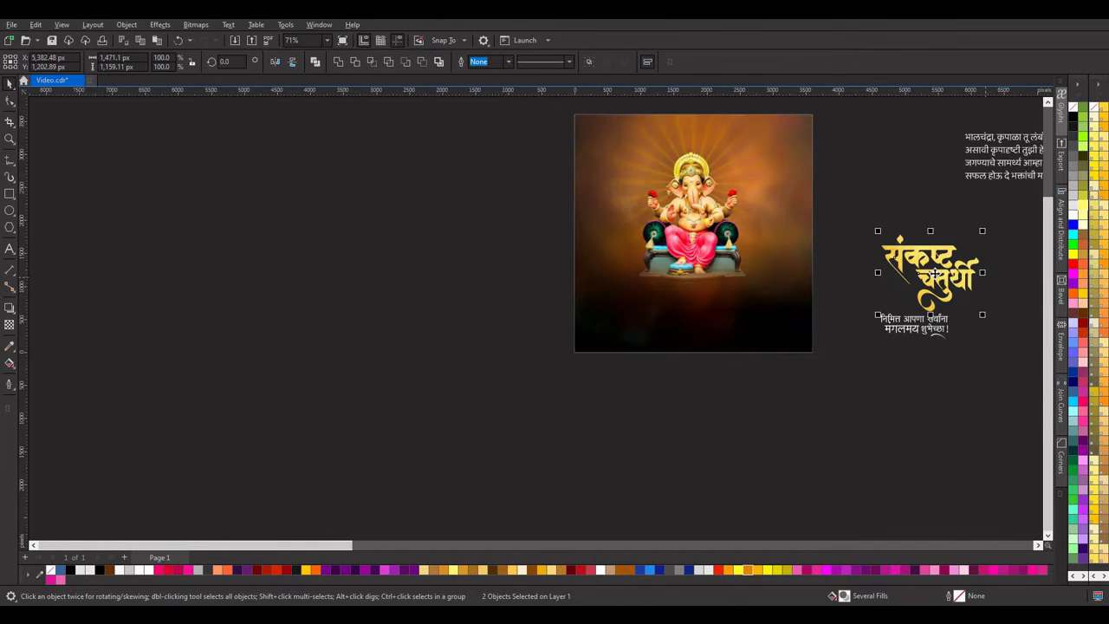
drag(934, 274, 701, 320)
Shift the Ganesha image up by about 160 px to make room for the title.
drag(855, 132, 562, 308)
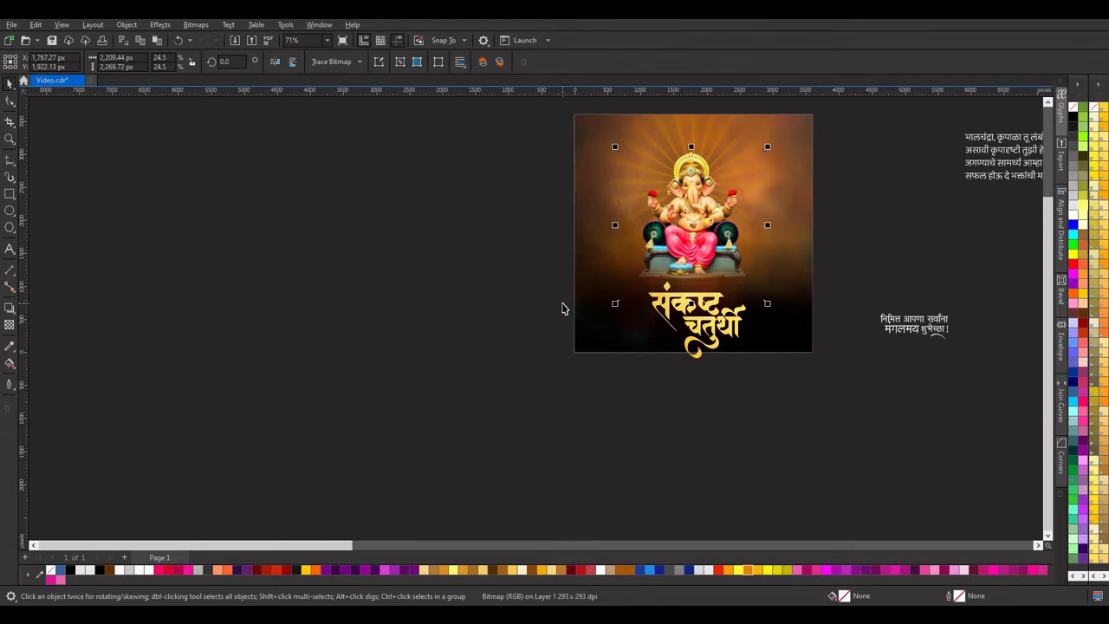
key(Up)
key(Up)
key(Up)
key(Up)
key(Up)
key(Up)
key(Up)
key(Up)
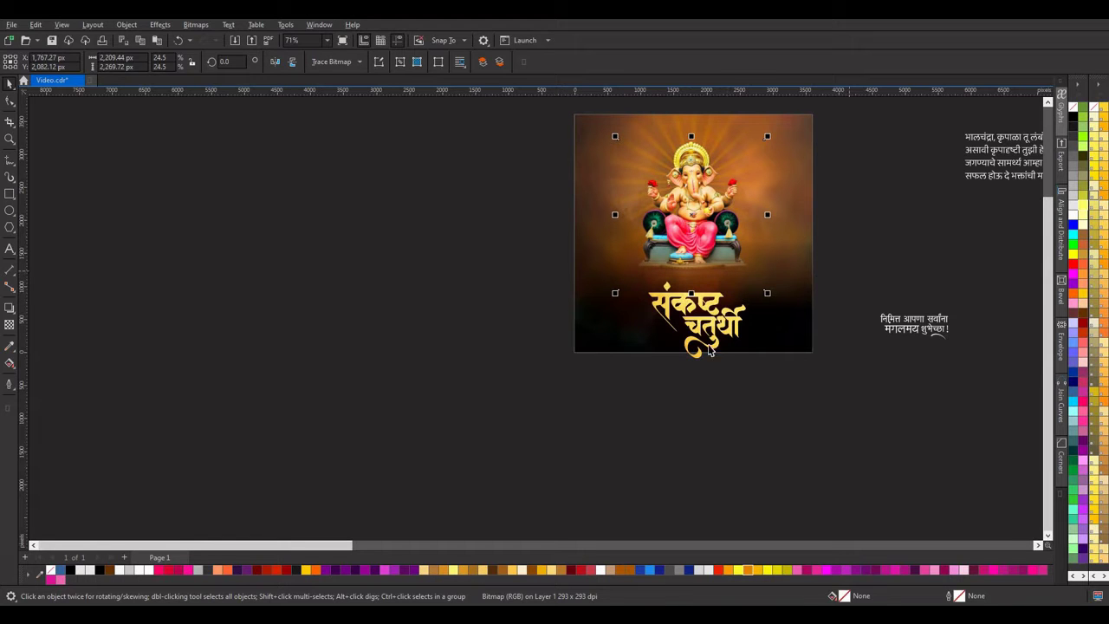
Scale down the two-word gold title and position it beneath Ganesha, fully inside the page.
drag(851, 270, 599, 388)
scroll(688, 299, up, 3)
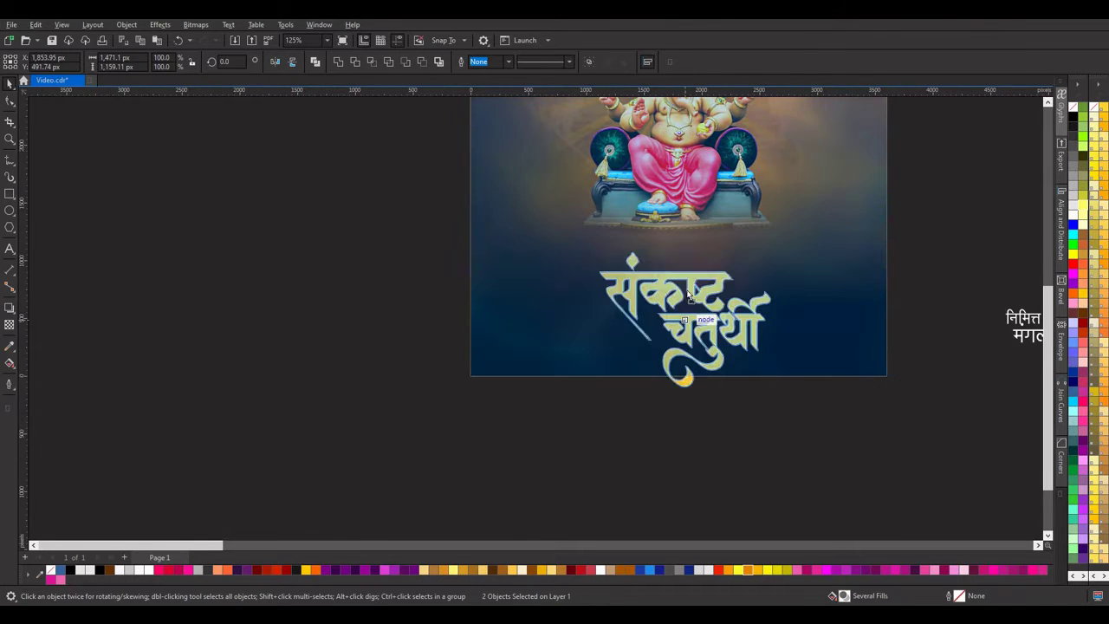
mouse_move(689, 297)
mouse_down()
mouse_move(686, 276)
mouse_move(684, 305)
mouse_up()
drag(596, 374, 611, 372)
scroll(683, 299, down, 1)
drag(684, 300, 691, 265)
scroll(692, 259, up, 1)
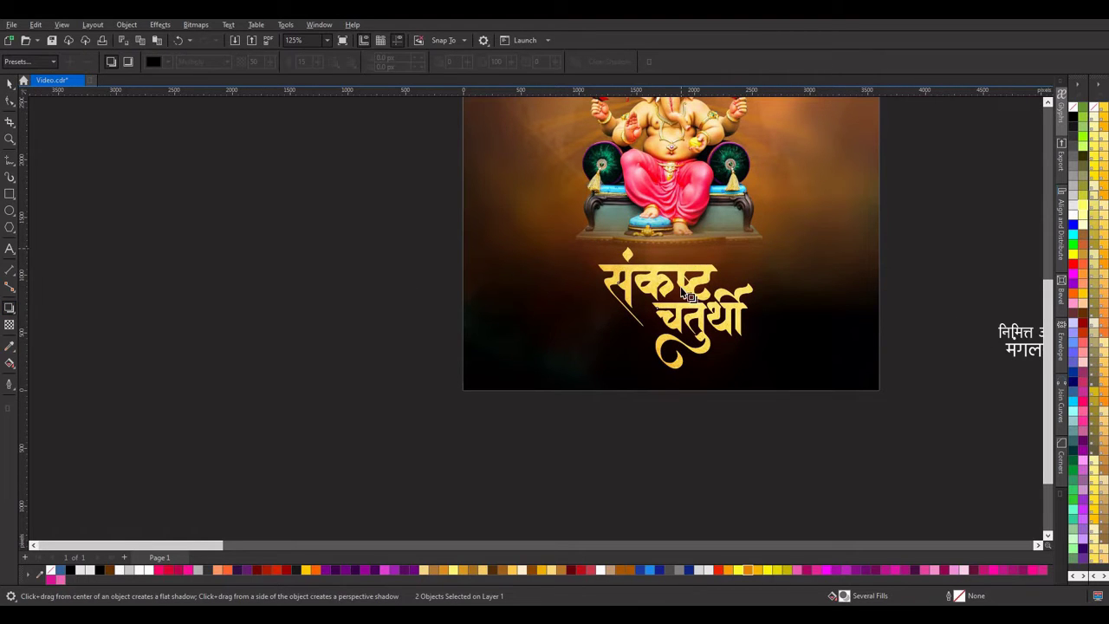
Add a black Multiply drop shadow running straight down the title, with opacity 50 and feathering 15, and deselect it.
drag(676, 249, 675, 363)
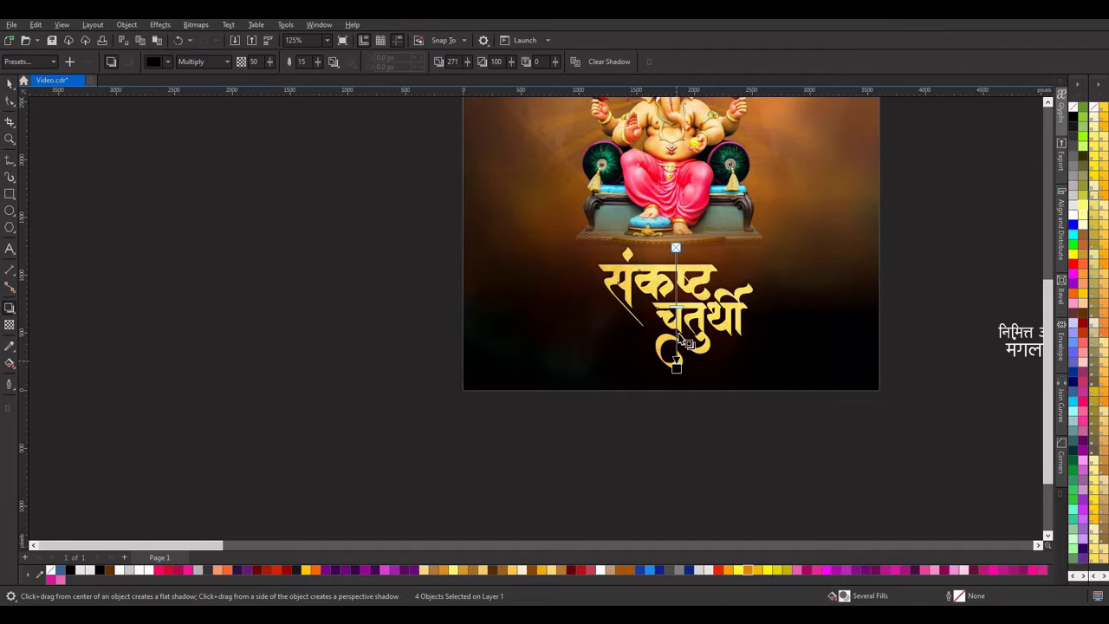
click(10, 83)
click(438, 292)
scroll(604, 320, down, 3)
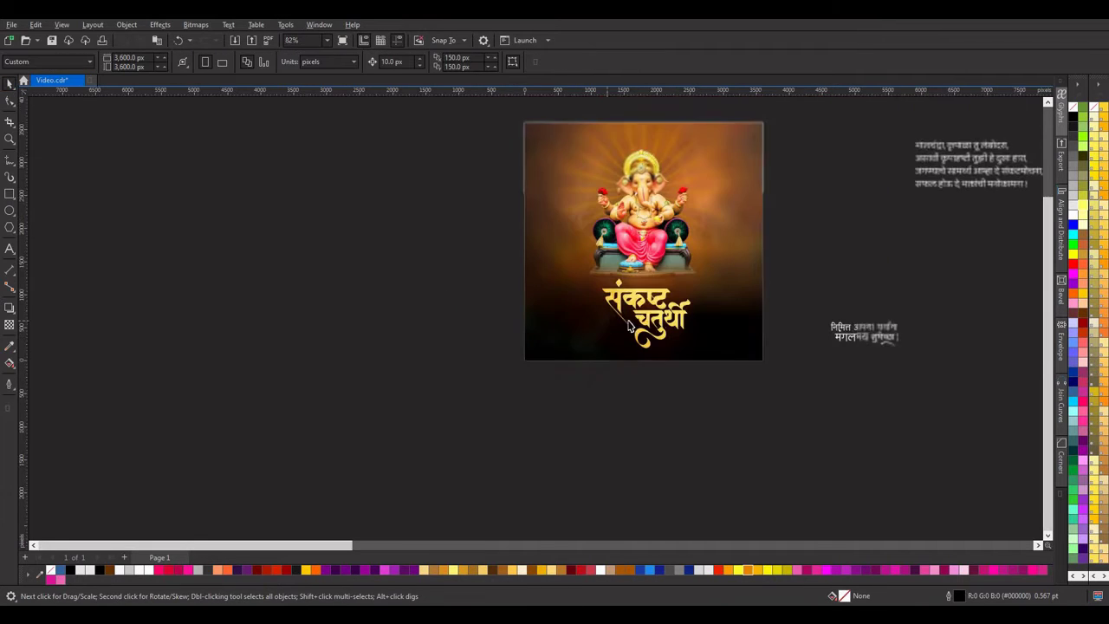
Move the white two-line greeting text onto the page, beside the curved tail of चतुर्थी, and deselect it.
scroll(701, 320, up, 1)
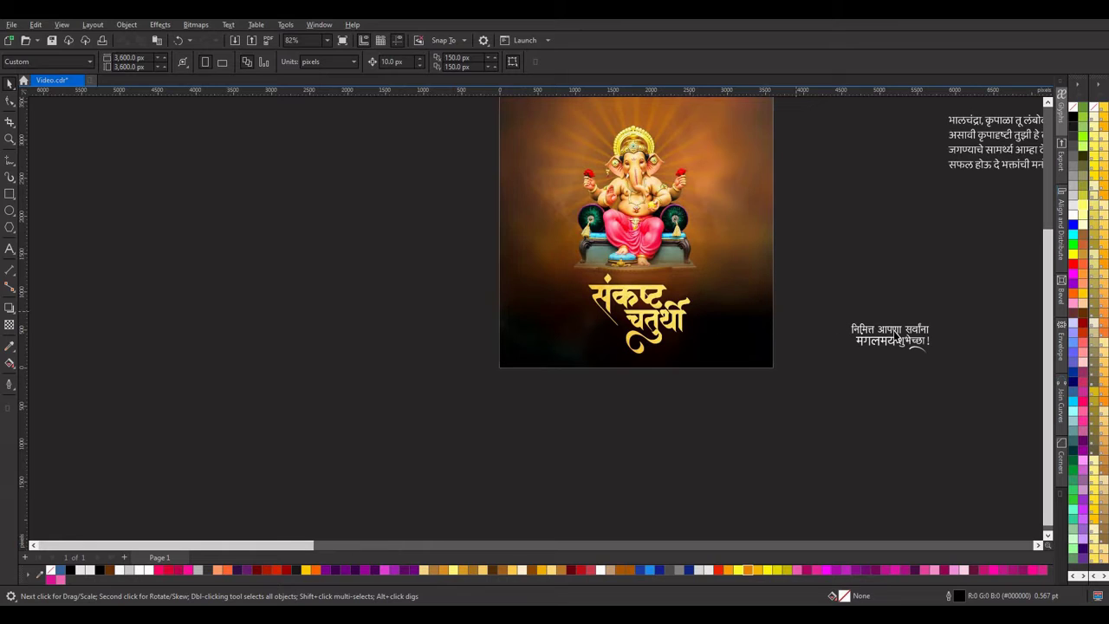
drag(957, 315, 835, 383)
drag(891, 340, 745, 368)
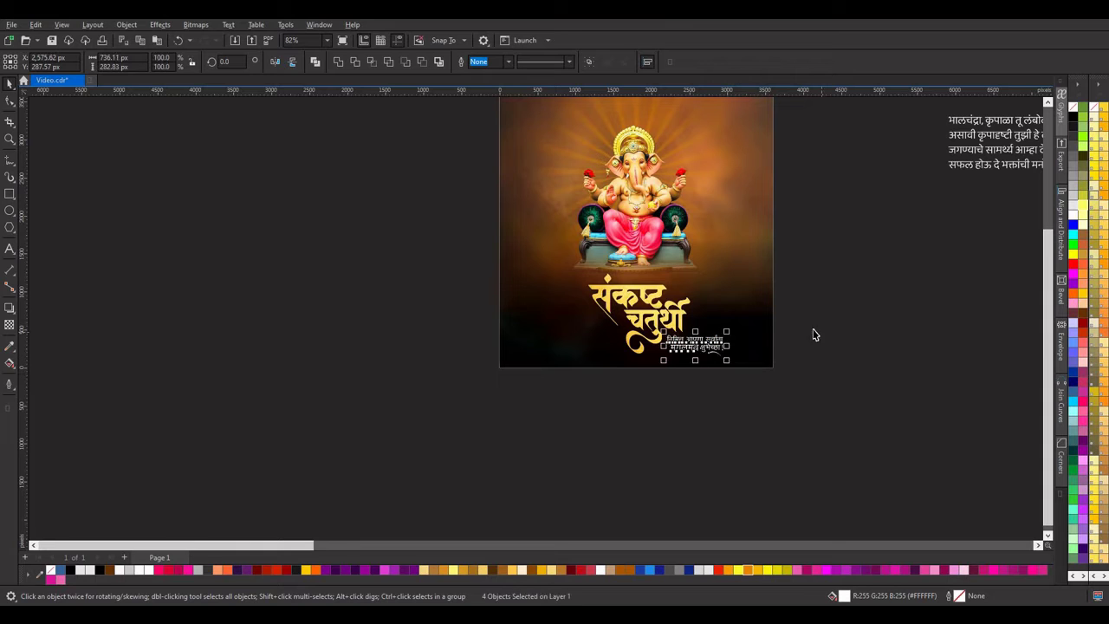
click(833, 283)
scroll(615, 280, up, 4)
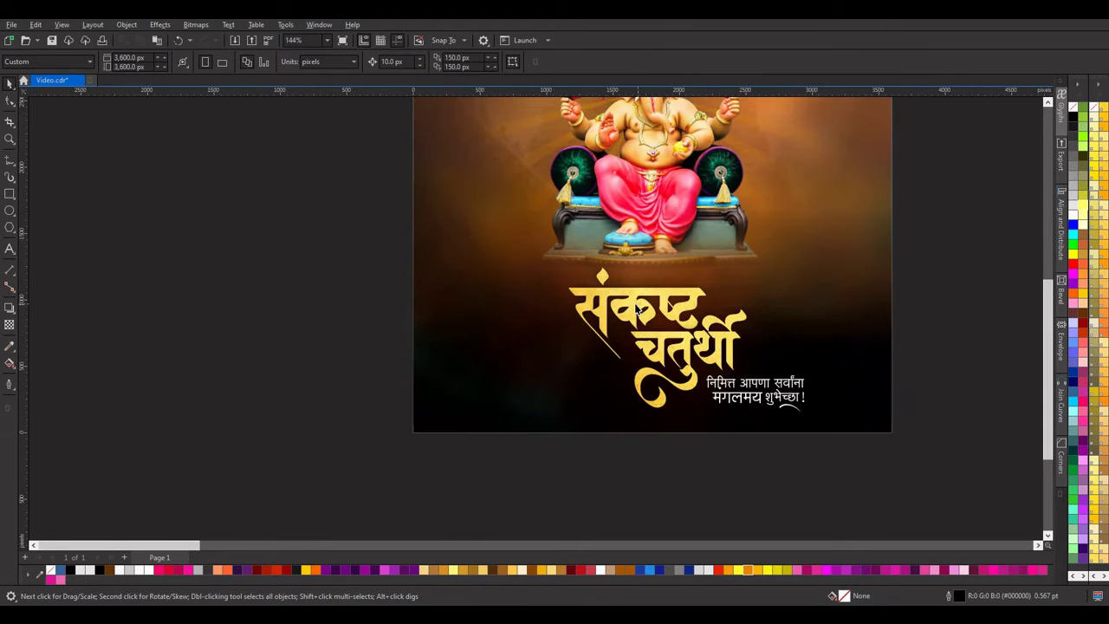
Move the title words संकष्ट and चतुर्थी slightly up and to the left, closer to Ganesha's seat.
click(629, 304)
drag(612, 293, 614, 277)
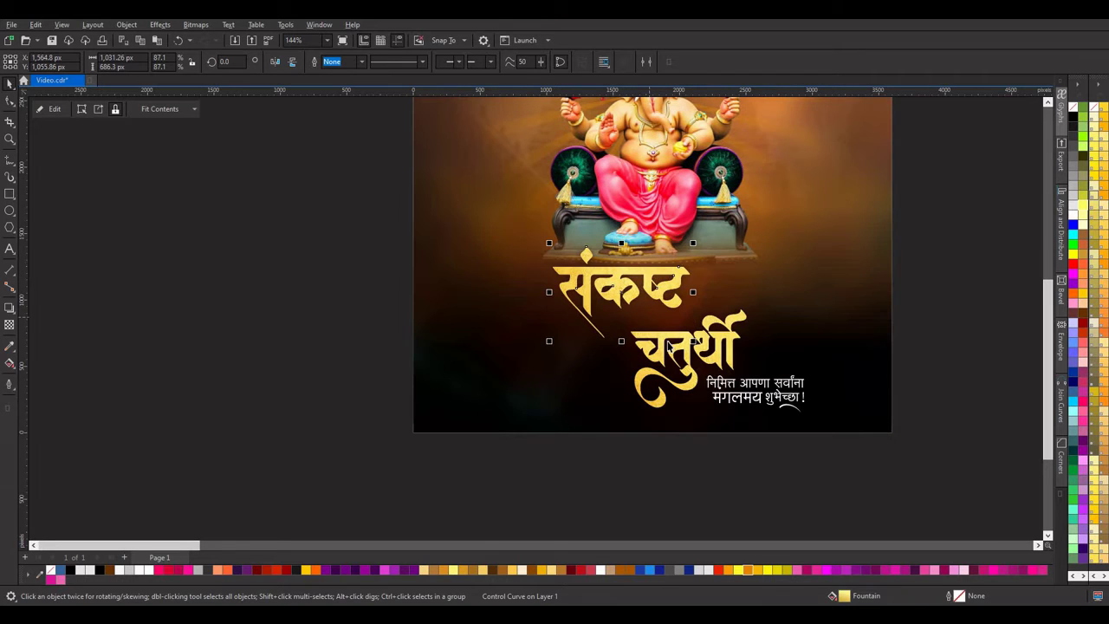
drag(665, 330, 653, 309)
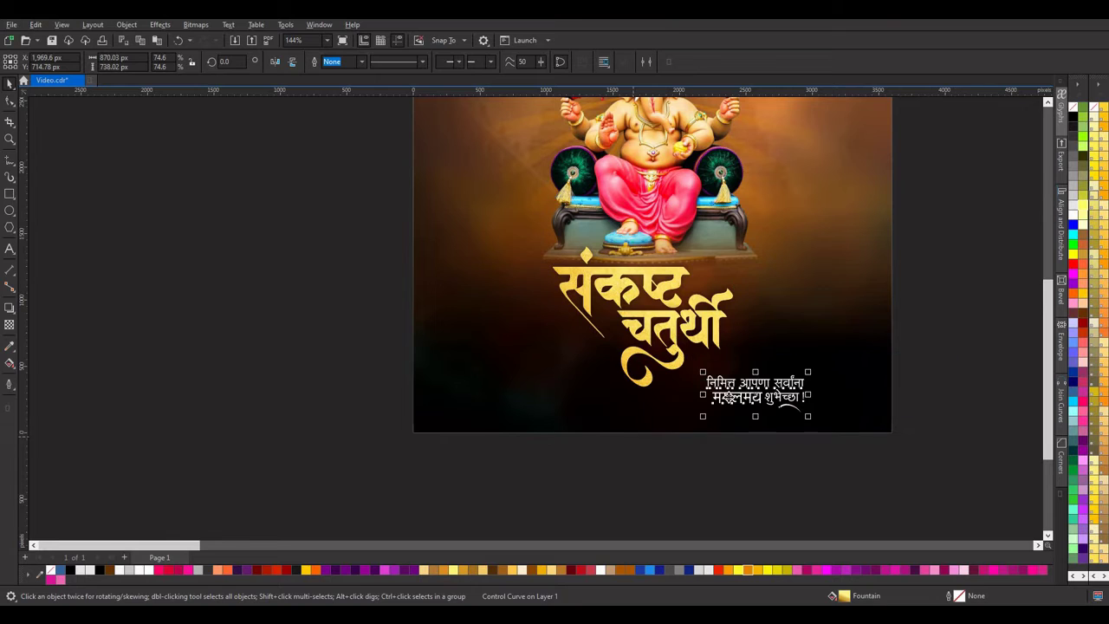
Center the white greeting text beneath the gold title near the page's lower edge.
click(756, 399)
drag(757, 398, 652, 412)
scroll(720, 389, down, 2)
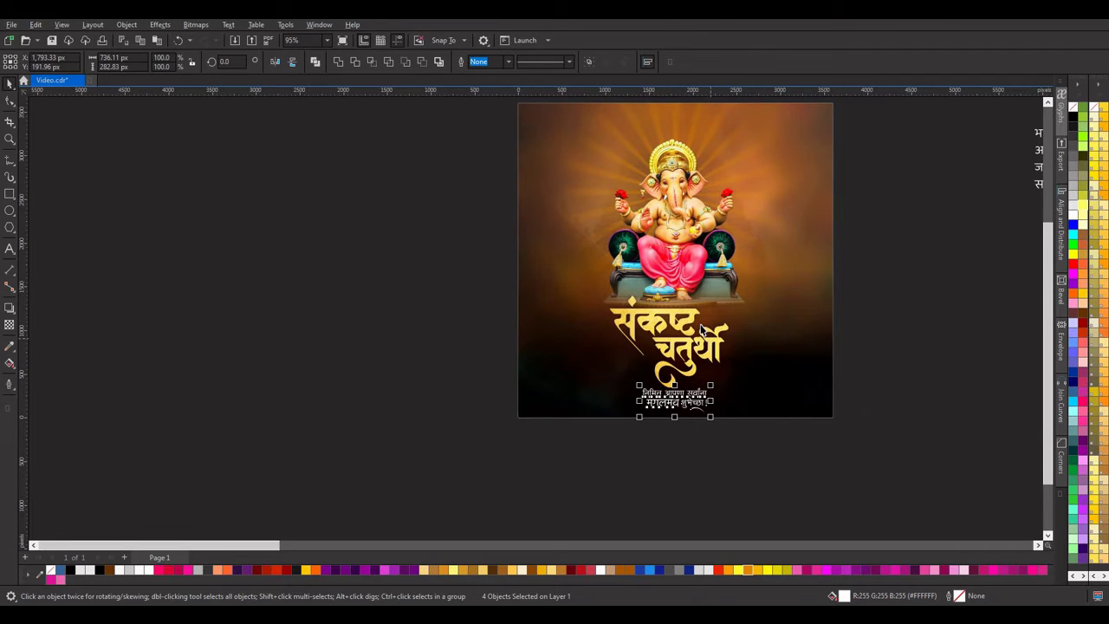
Shift the title words संकष्ट and चतुर्थी together about 60 px to the right beneath Ganesha's seat.
scroll(704, 330, up, 3)
click(724, 359)
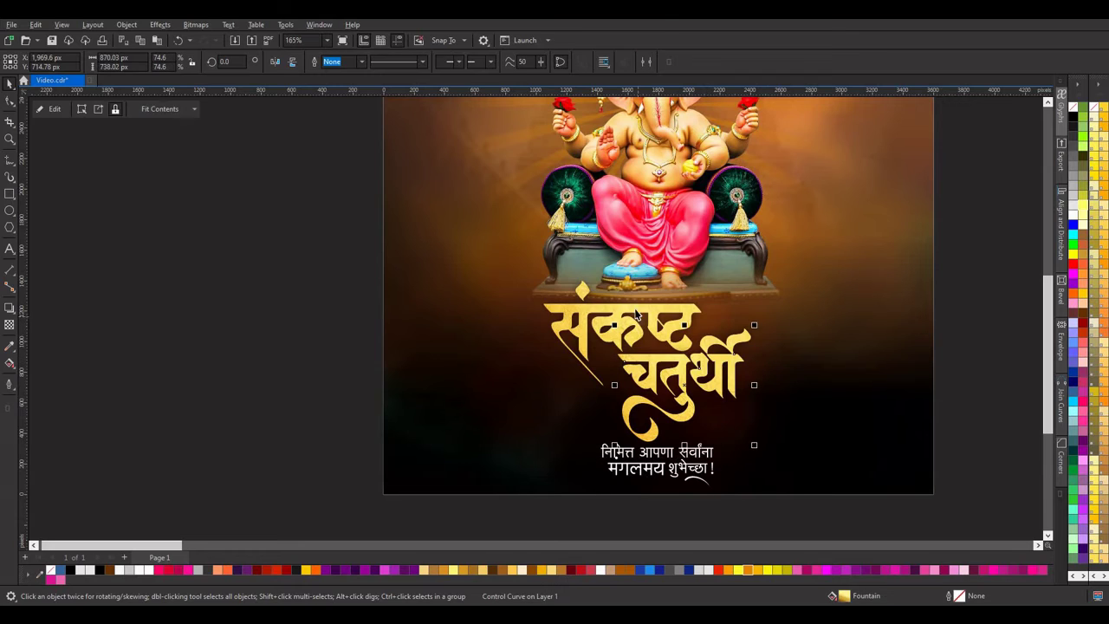
shift+click(636, 310)
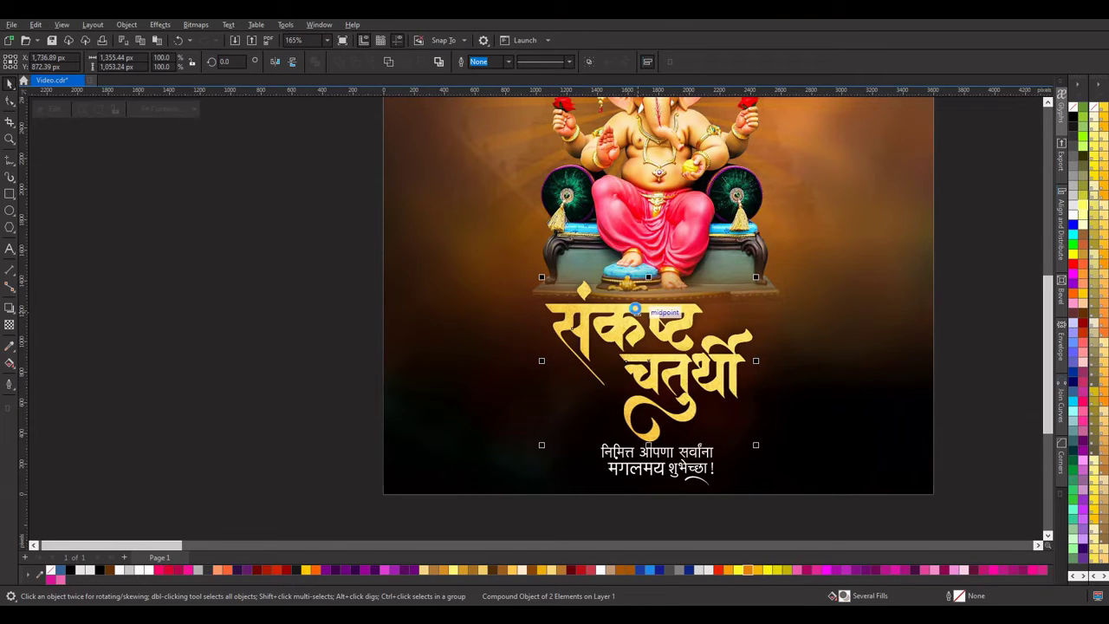
key(Right)
key(Right)
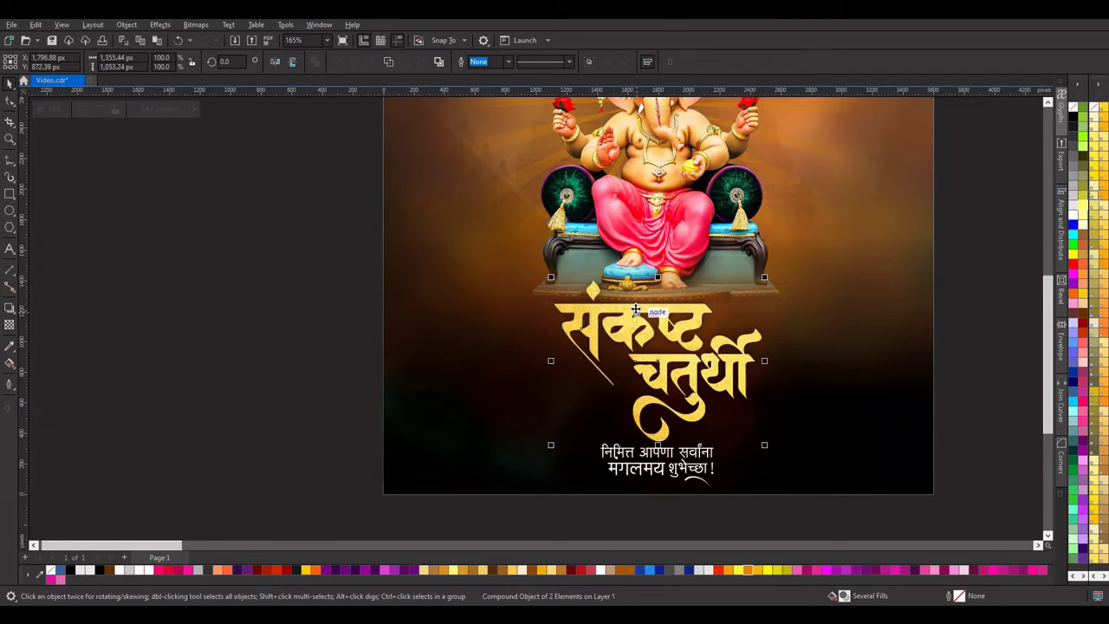
Nudge the white two-line greeting text 10 px to the left and deselect it.
click(669, 454)
drag(970, 425, 519, 516)
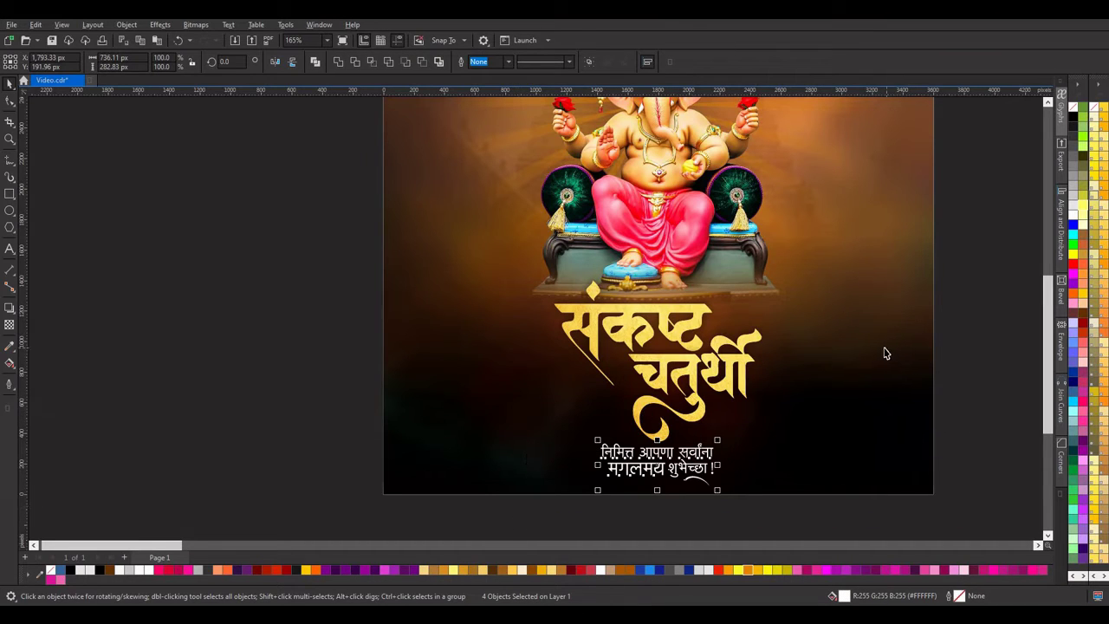
key(ctrl+Left)
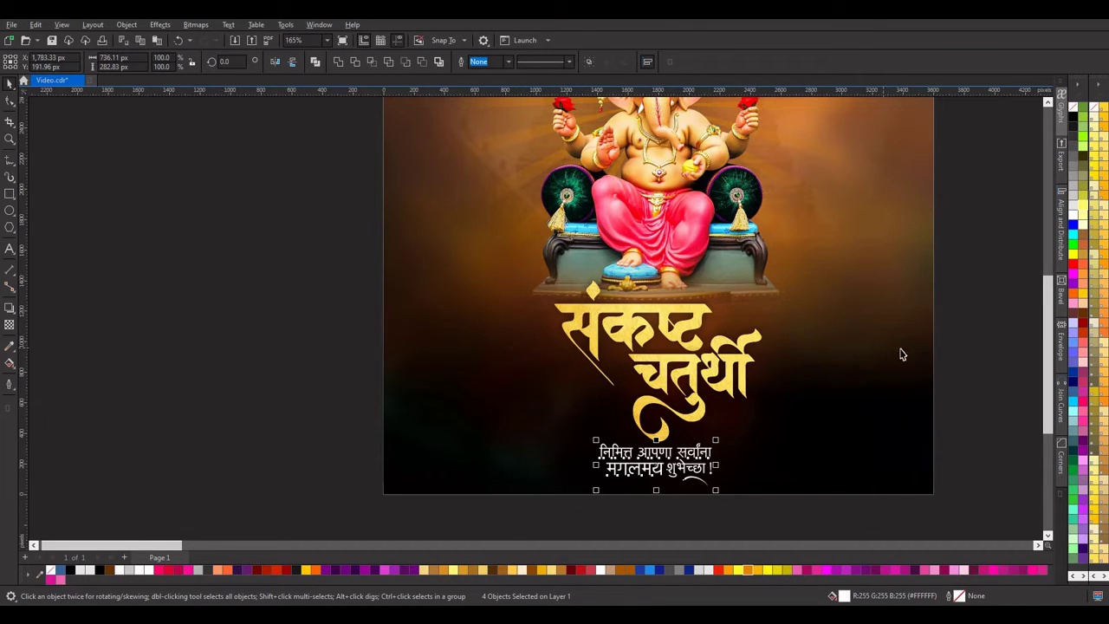
click(959, 350)
scroll(685, 387, down, 5)
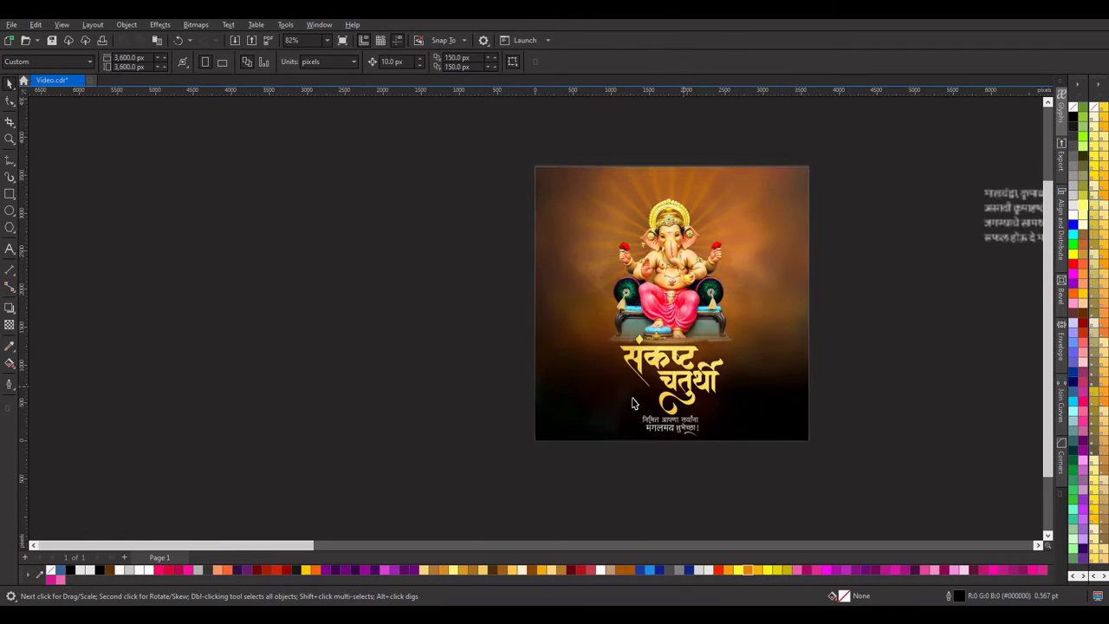
scroll(718, 242, down, 1)
scroll(606, 234, up, 2)
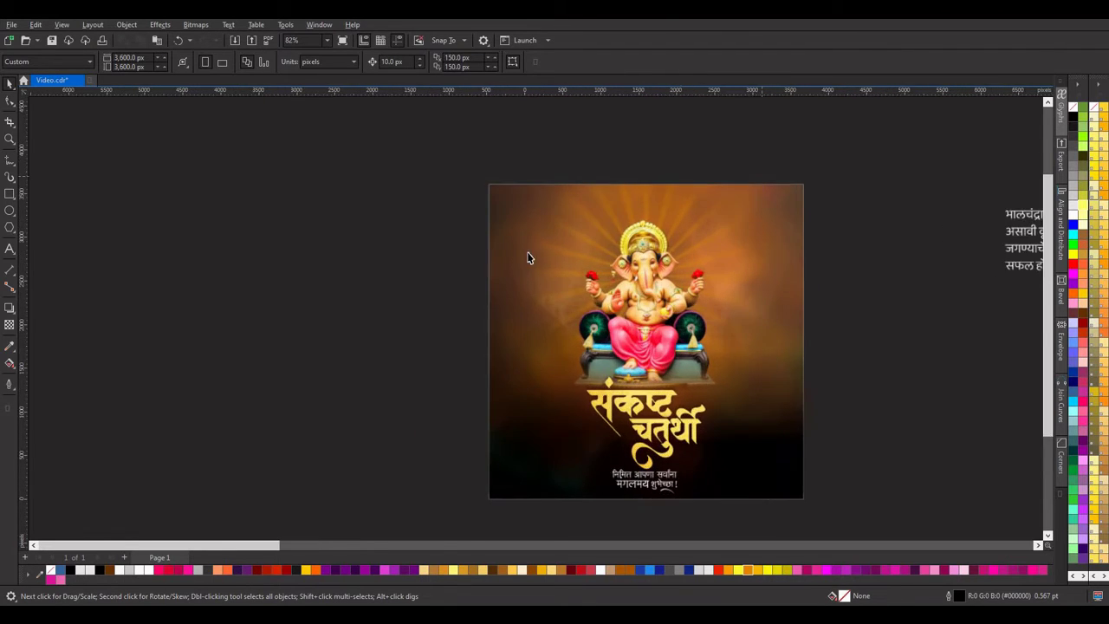
scroll(617, 232, down, 3)
scroll(530, 256, up, 2)
scroll(531, 254, up, 3)
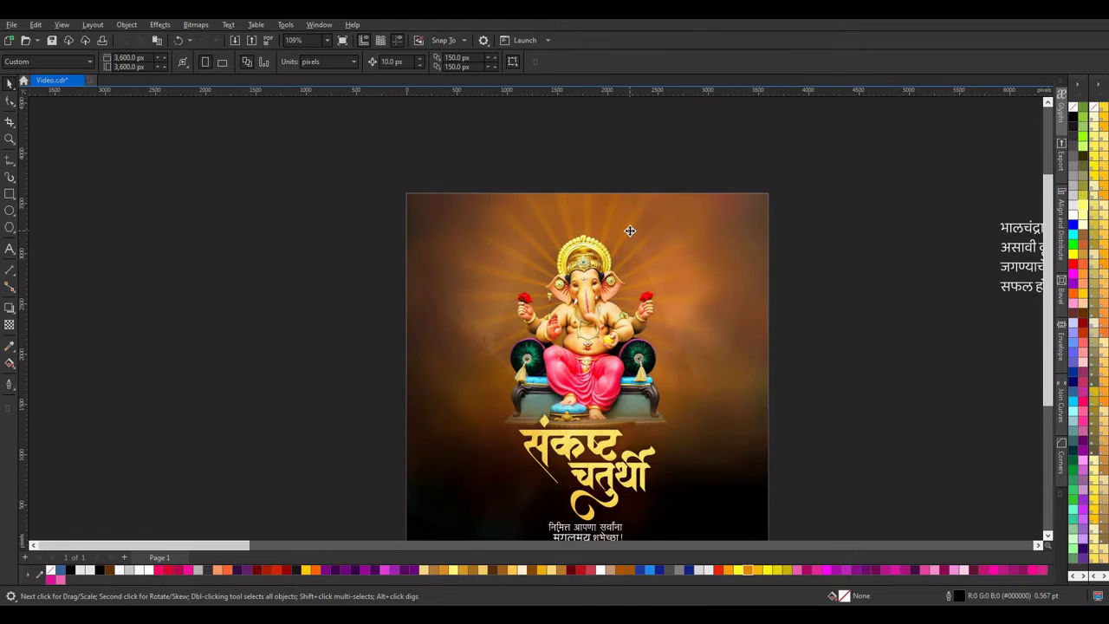
scroll(645, 233, down, 3)
scroll(656, 289, up, 5)
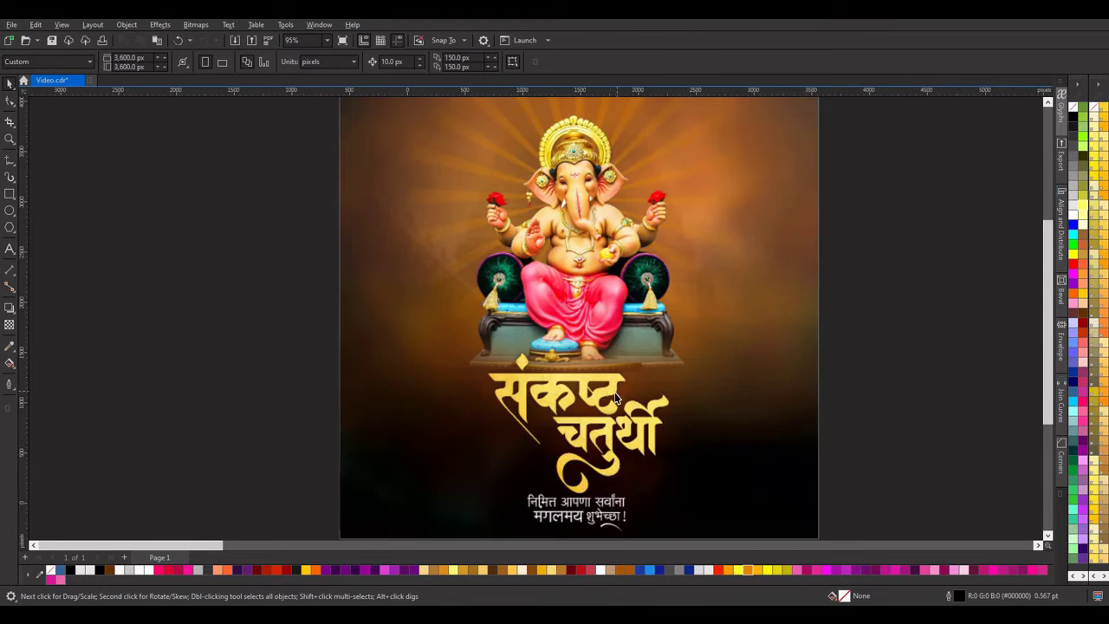
Set the drop shadow of चतुर्थी to opacity 60 with an Outside feathering direction.
scroll(615, 398, up, 5)
click(9, 384)
click(8, 308)
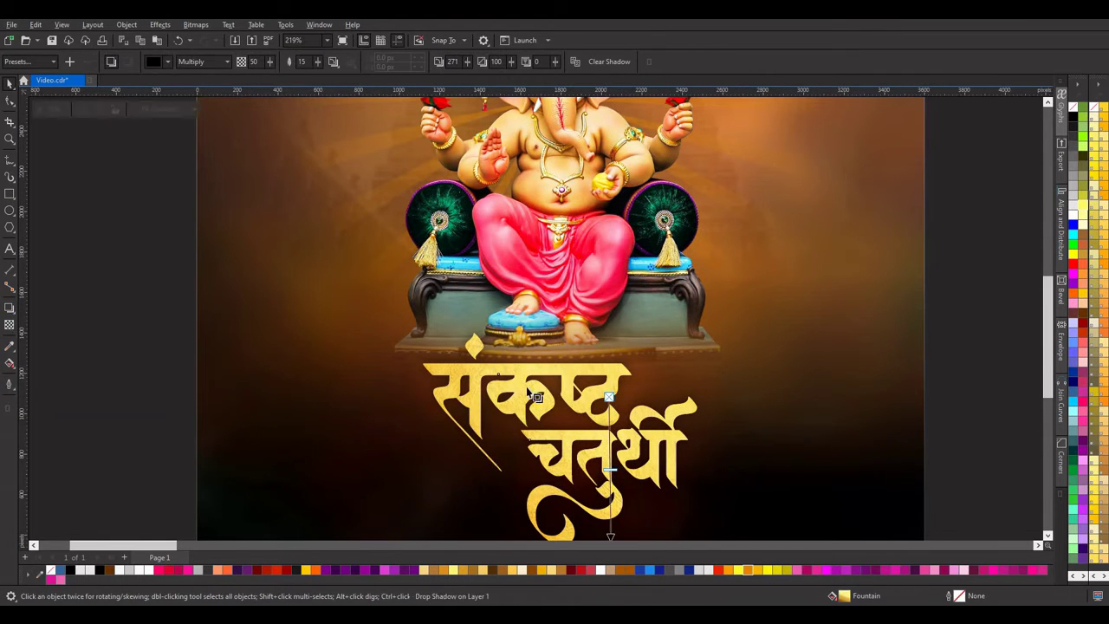
scroll(626, 446, down, 2)
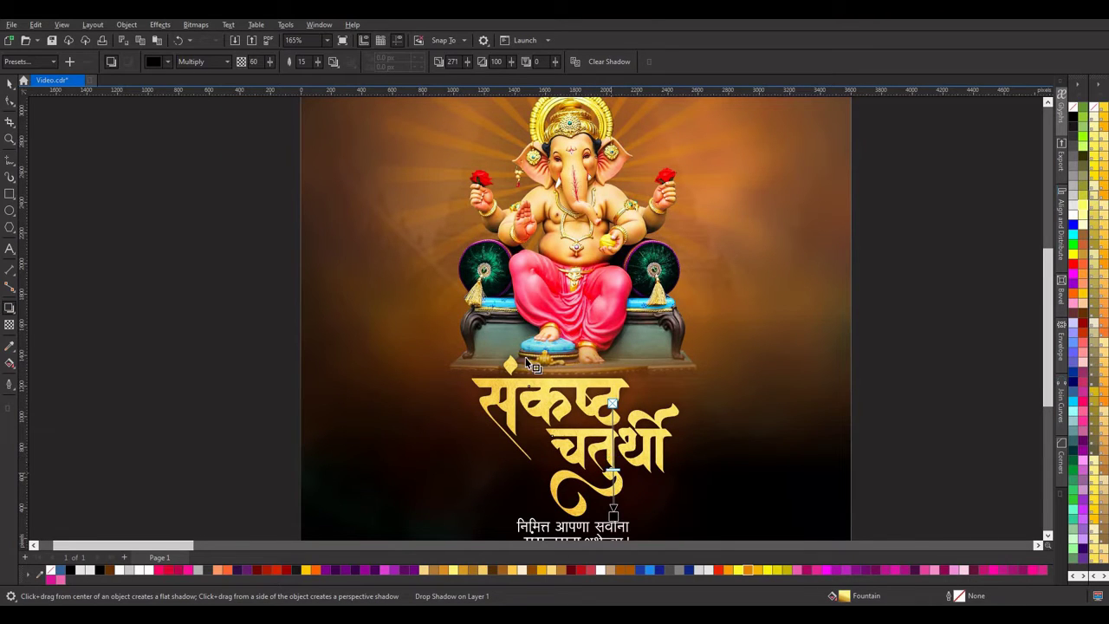
click(334, 69)
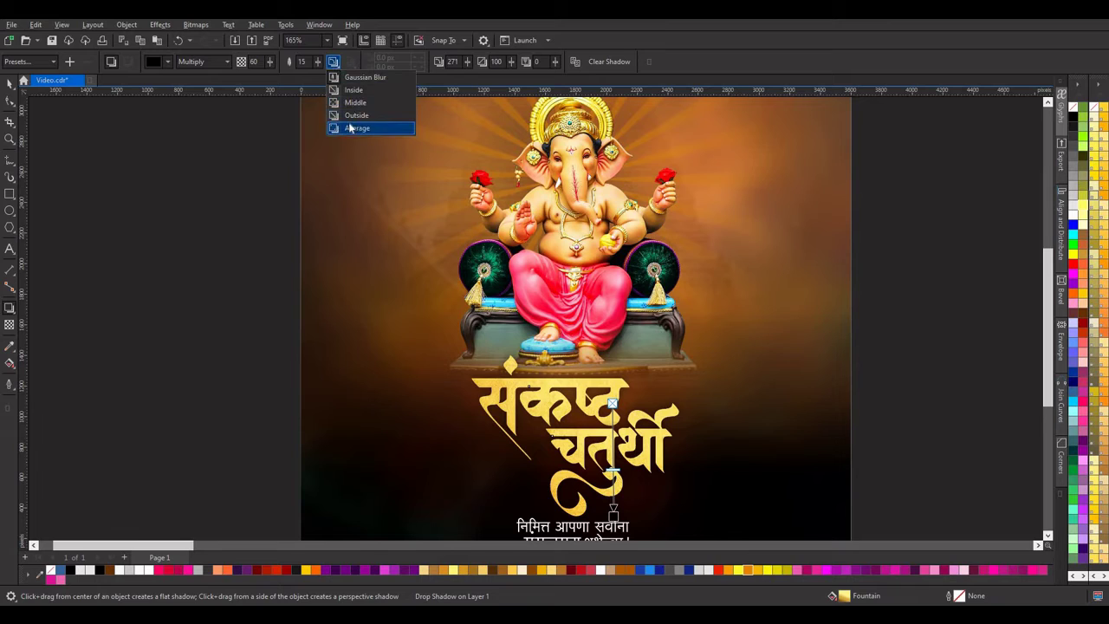
click(356, 118)
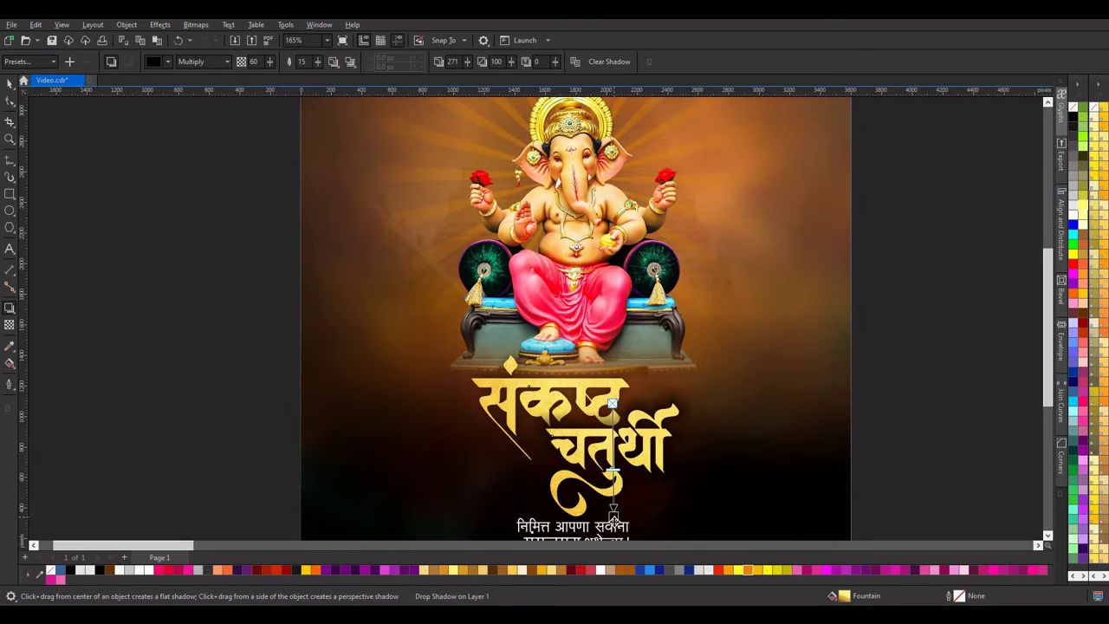
drag(614, 518, 613, 513)
key(ctrl+z)
click(336, 64)
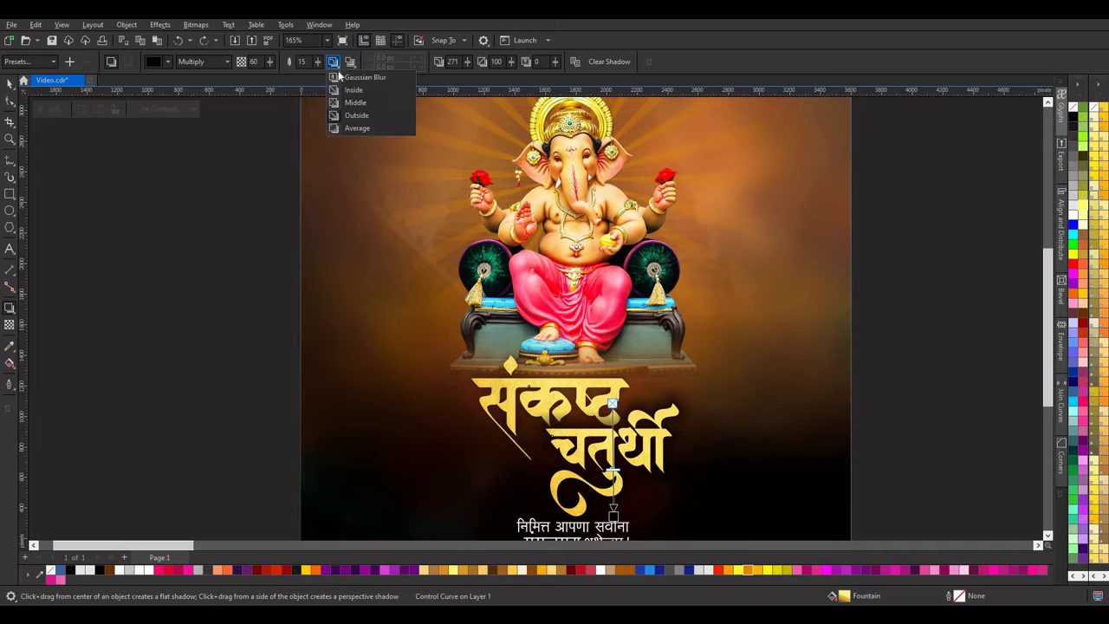
click(354, 116)
Set the feathering direction of the drop shadow on संकष्ट to Outside and deselect the word.
click(490, 390)
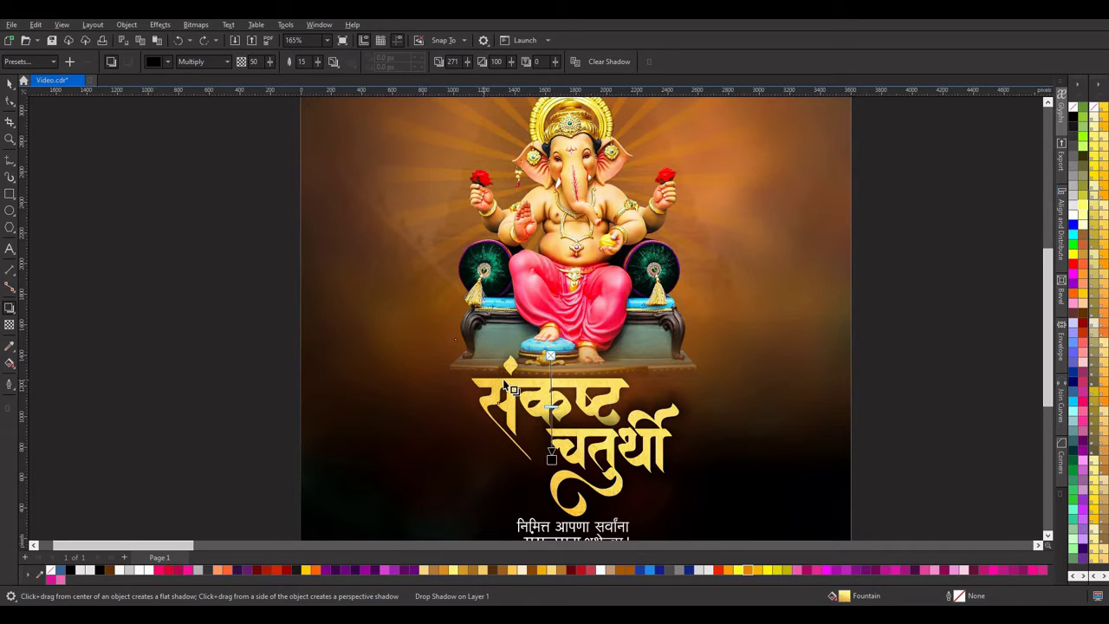
click(331, 64)
click(353, 114)
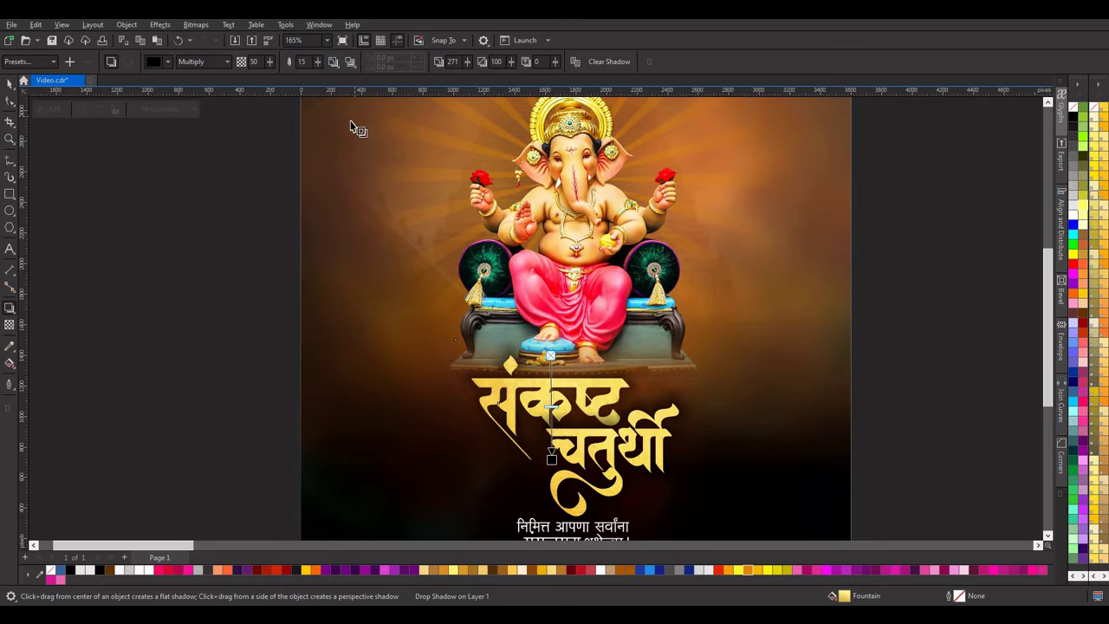
scroll(622, 422, down, 2)
scroll(617, 422, up, 2)
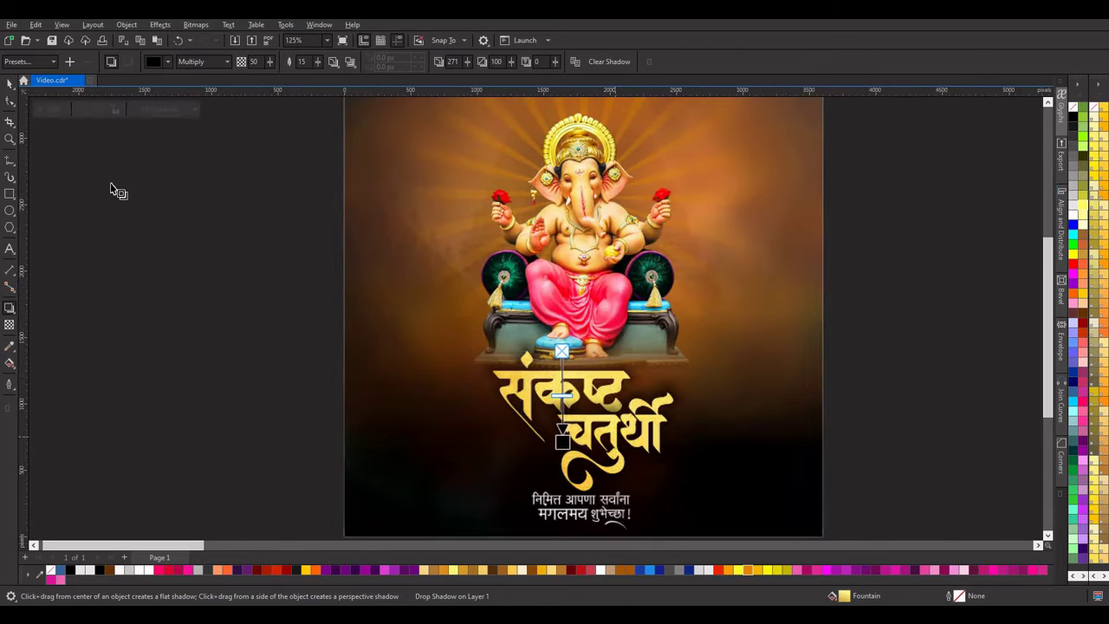
click(9, 85)
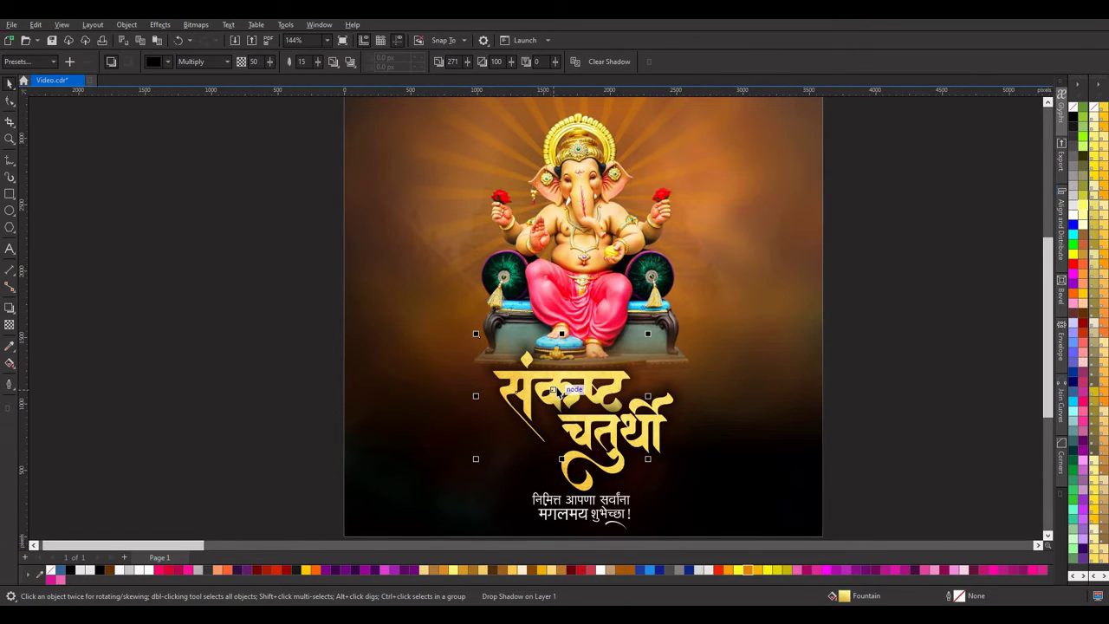
click(926, 369)
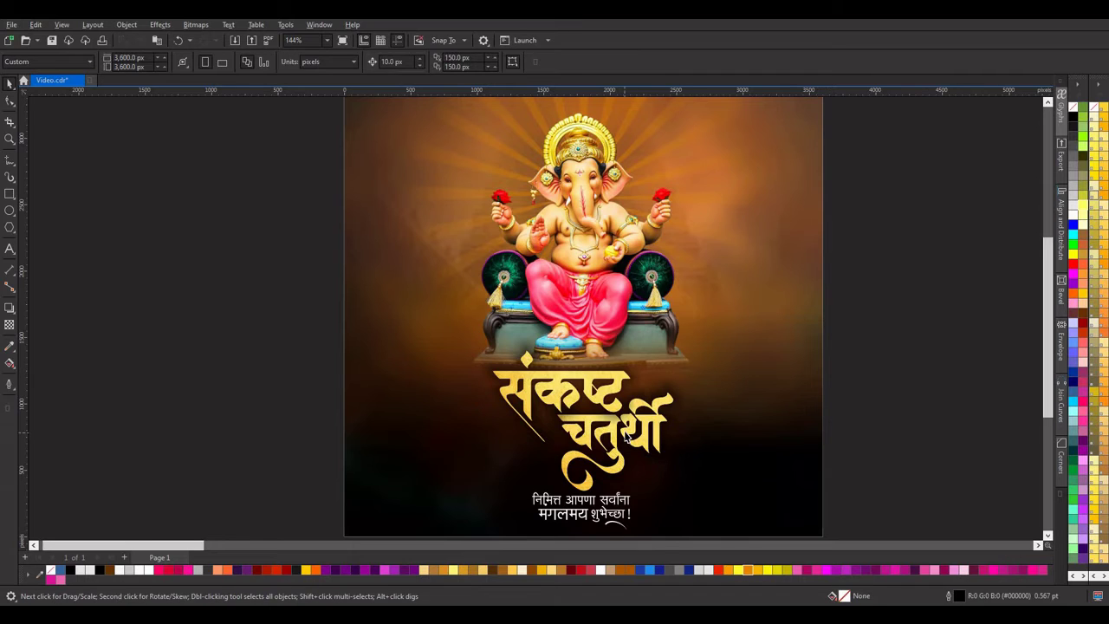
Move चतुर्थी about 42 px left and 50 px up so it tucks closely under संकष्ट, and deselect it.
click(625, 437)
click(659, 444)
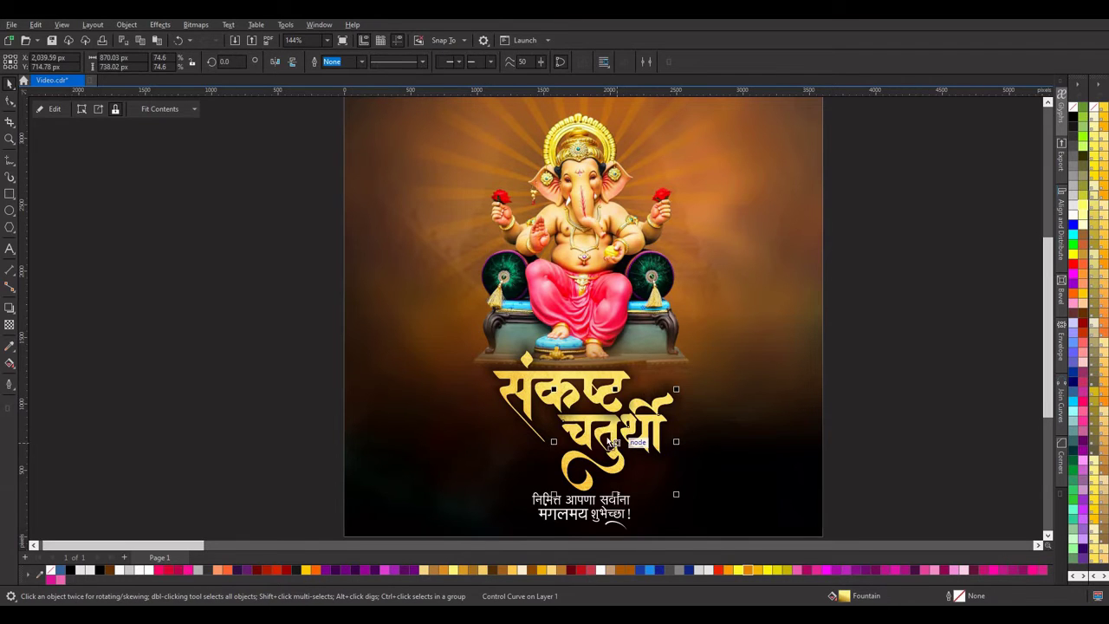
scroll(670, 431, down, 1)
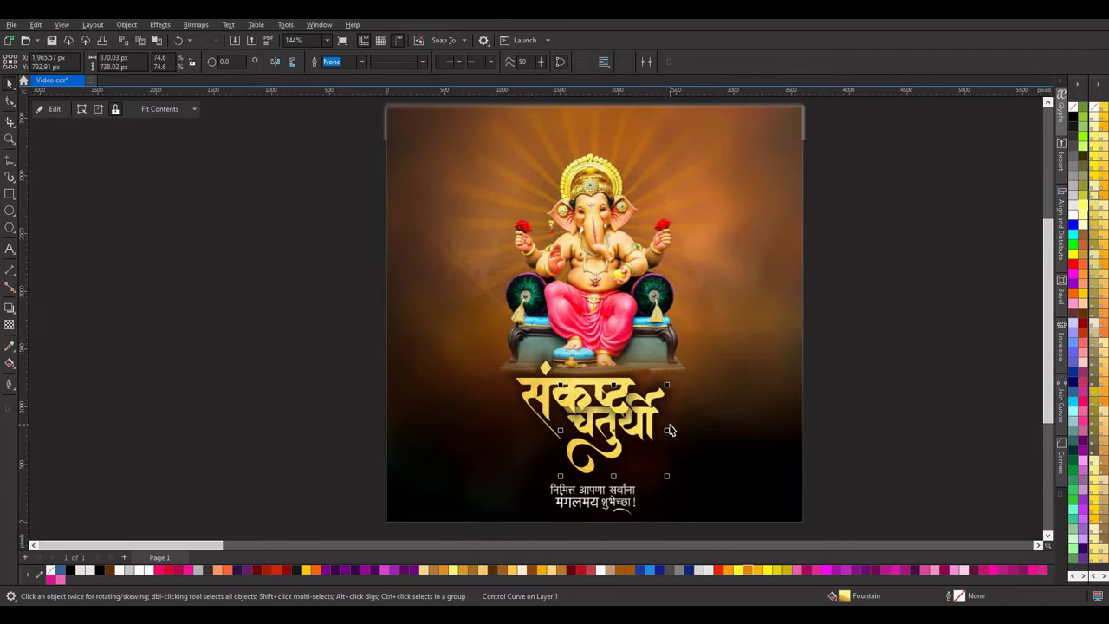
scroll(625, 430, up, 1)
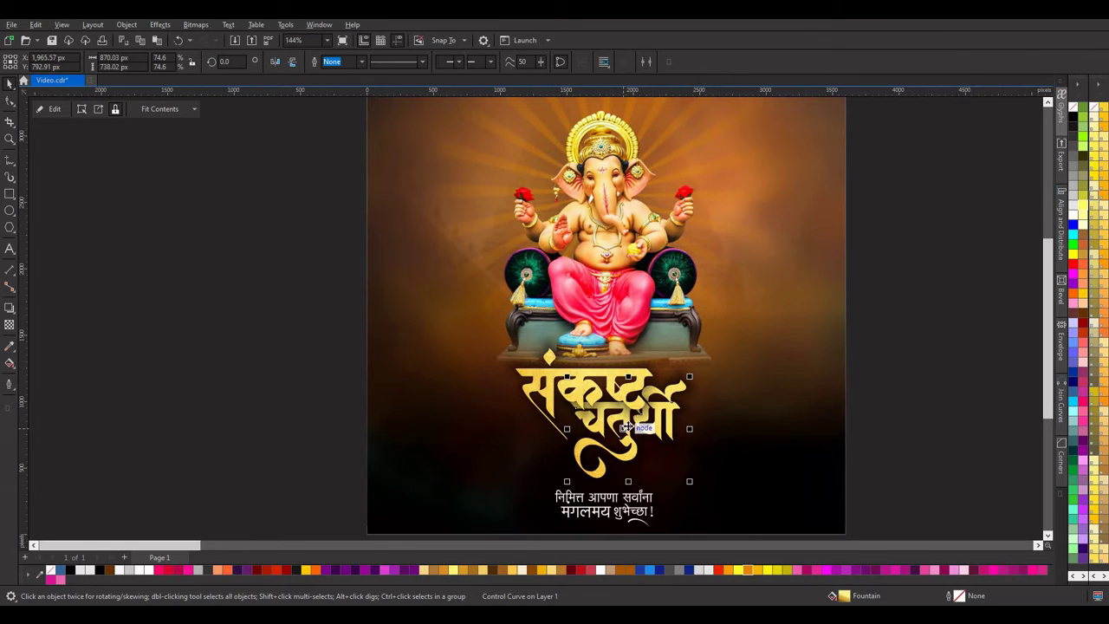
drag(625, 427, 639, 439)
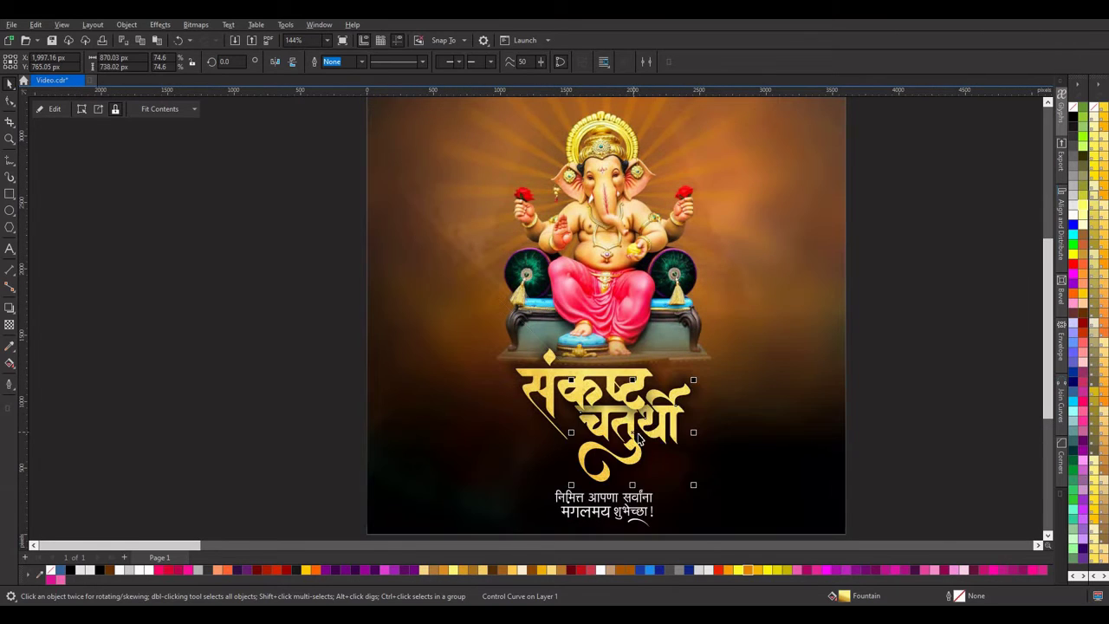
click(886, 396)
scroll(725, 408, down, 1)
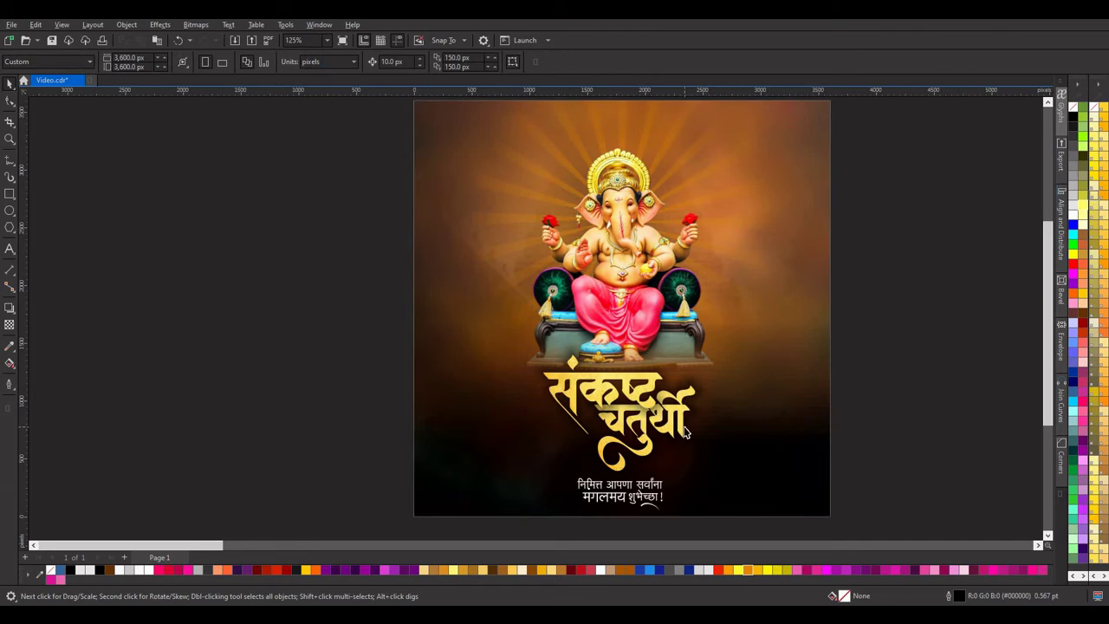
Nudge the white greeting text 10 px up toward the title and deselect it.
scroll(684, 433, down, 1)
scroll(690, 355, down, 2)
scroll(532, 503, up, 4)
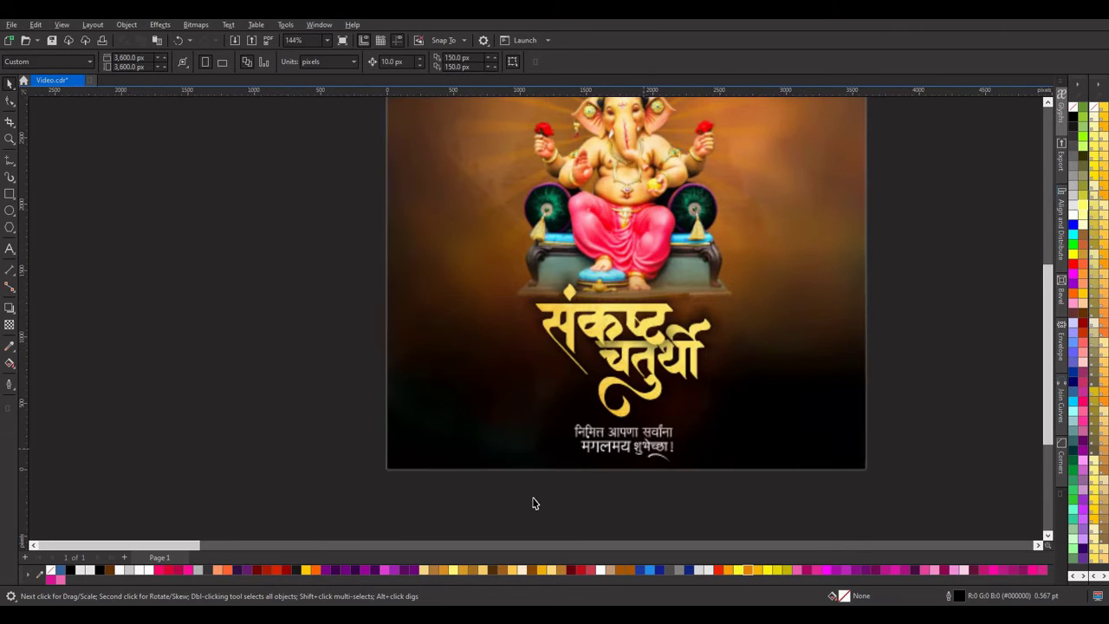
drag(532, 503, 700, 417)
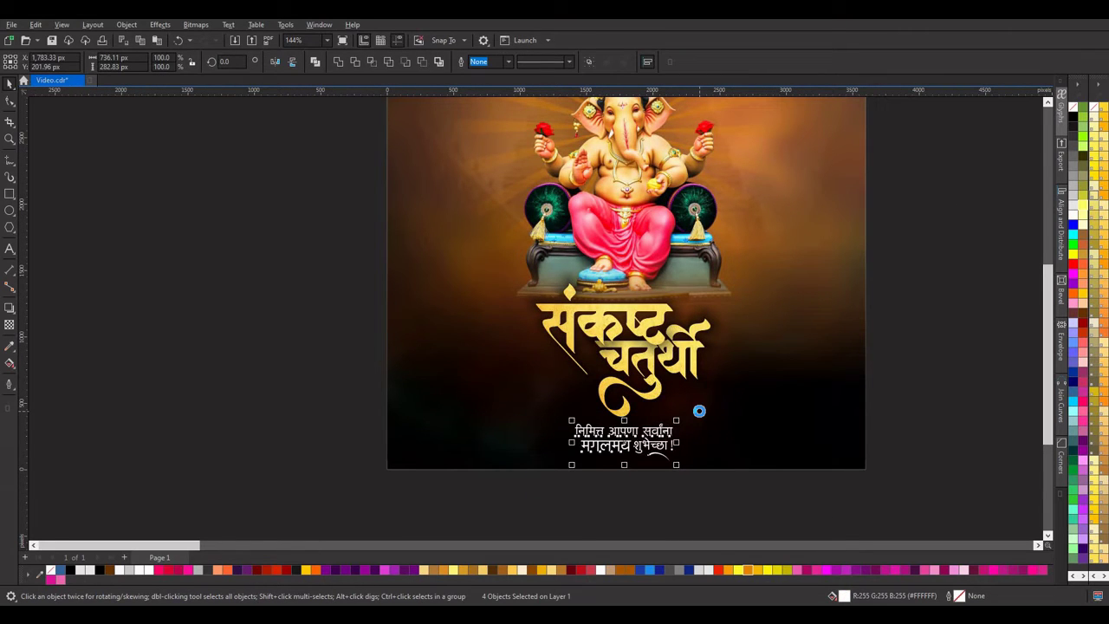
click(889, 378)
scroll(707, 324, down, 4)
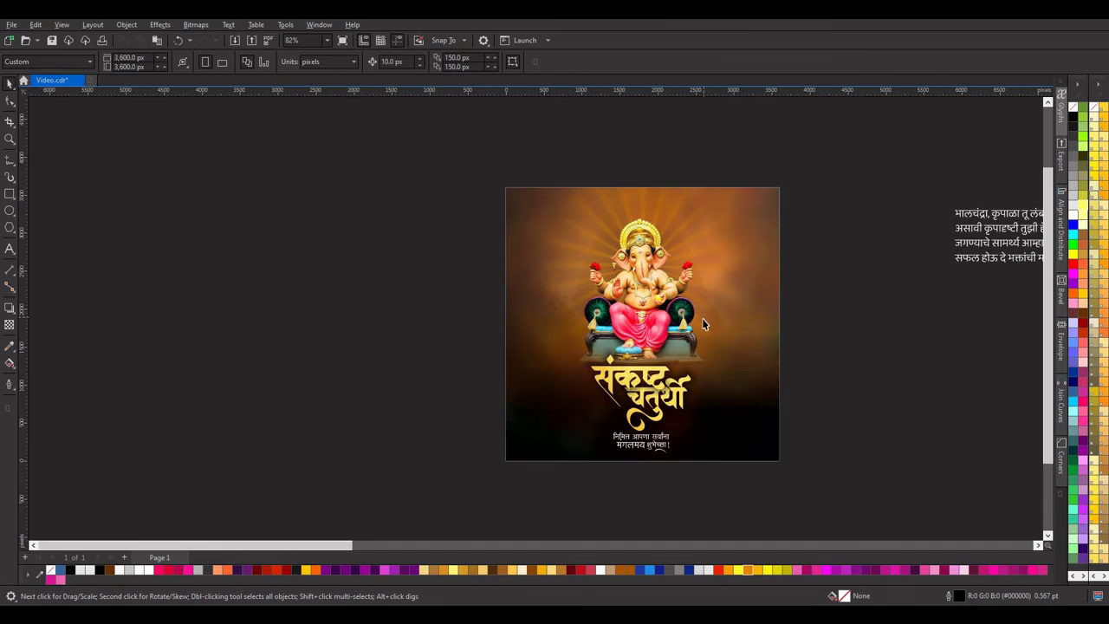
Place the white four-line verse in the page's upper-left corner, scaled down to about 63.5%.
scroll(702, 319, down, 2)
scroll(701, 257, up, 3)
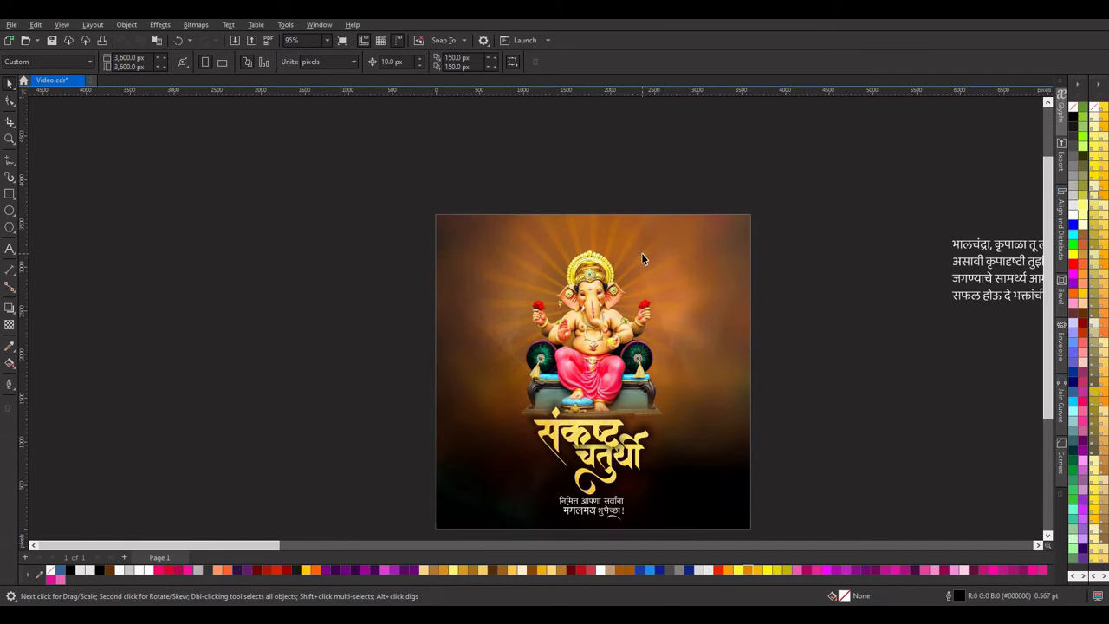
scroll(571, 267, down, 1)
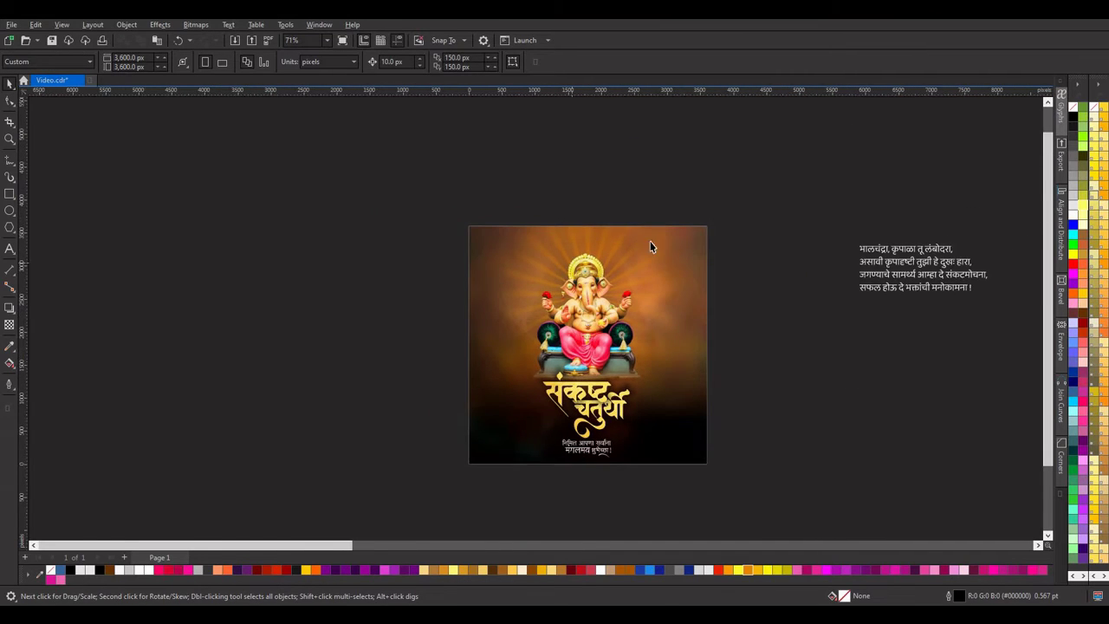
click(880, 249)
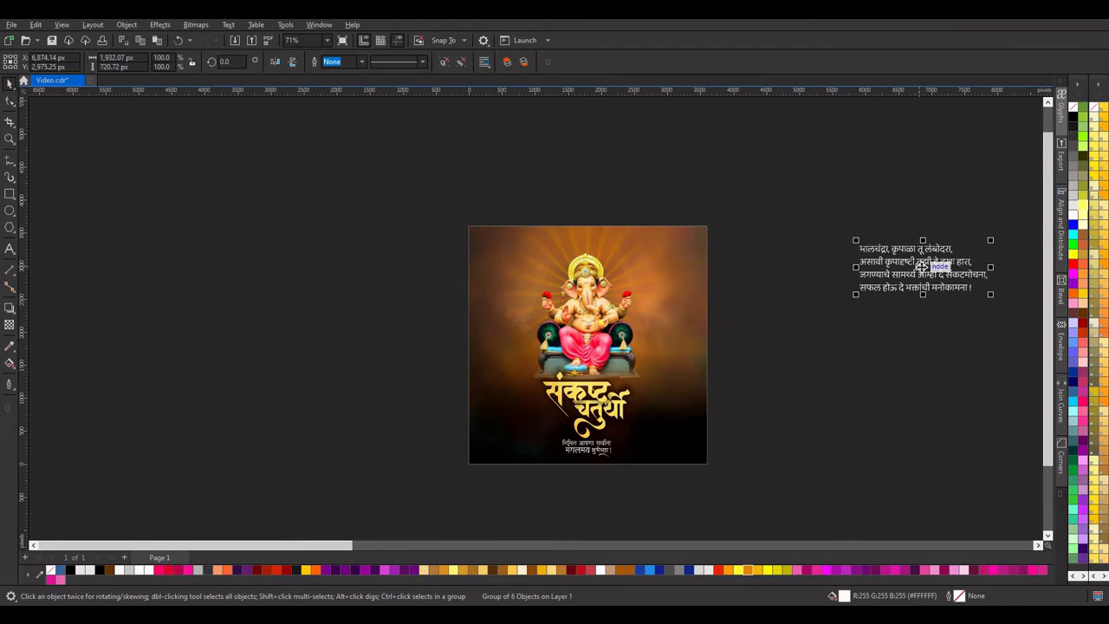
drag(922, 267, 552, 264)
drag(609, 289, 563, 286)
click(532, 256)
scroll(532, 256, up, 3)
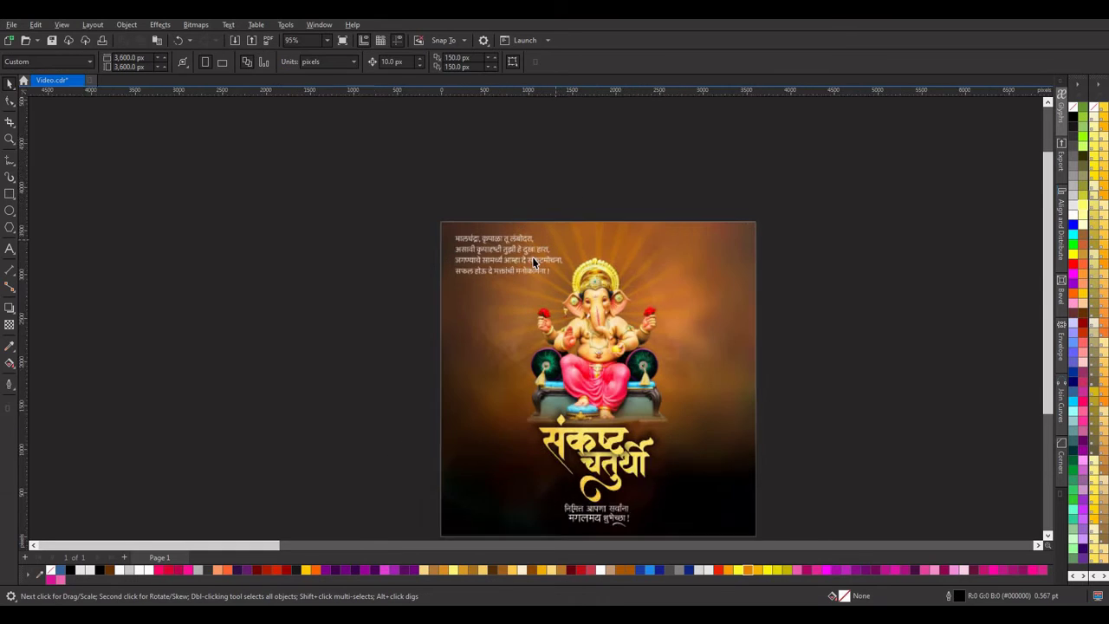
Make a faded copy of the verse, filled with #F2B10B and scaled to about 74.4%, overlapping the page's upper-right corner.
click(487, 236)
scroll(490, 223, down, 1)
scroll(490, 223, up, 3)
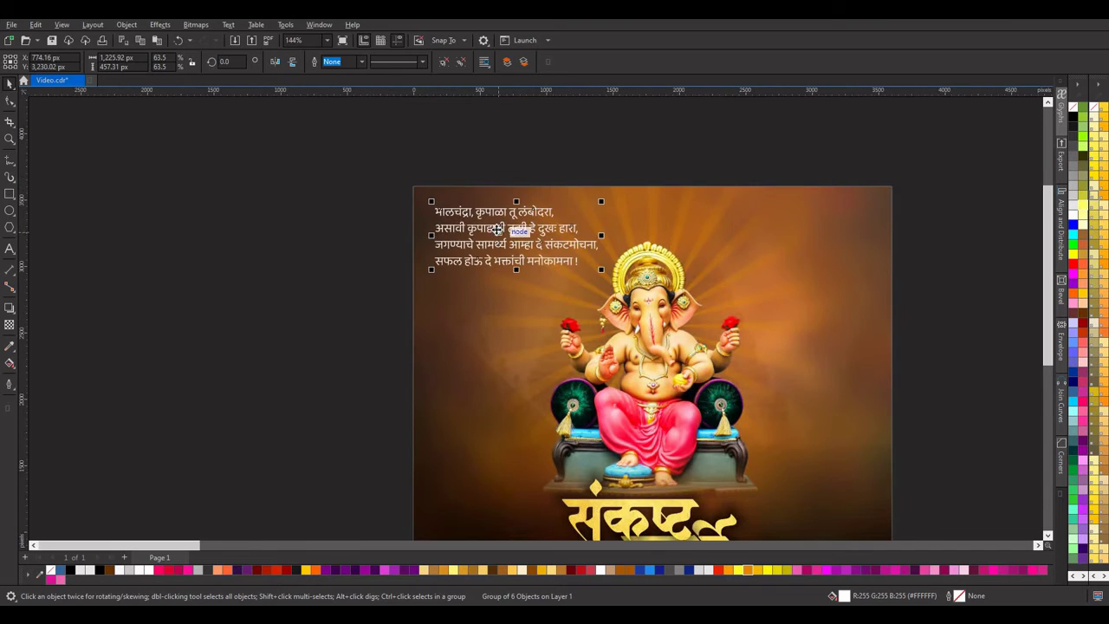
drag(490, 225, 801, 202)
scroll(523, 232, down, 2)
scroll(522, 222, up, 2)
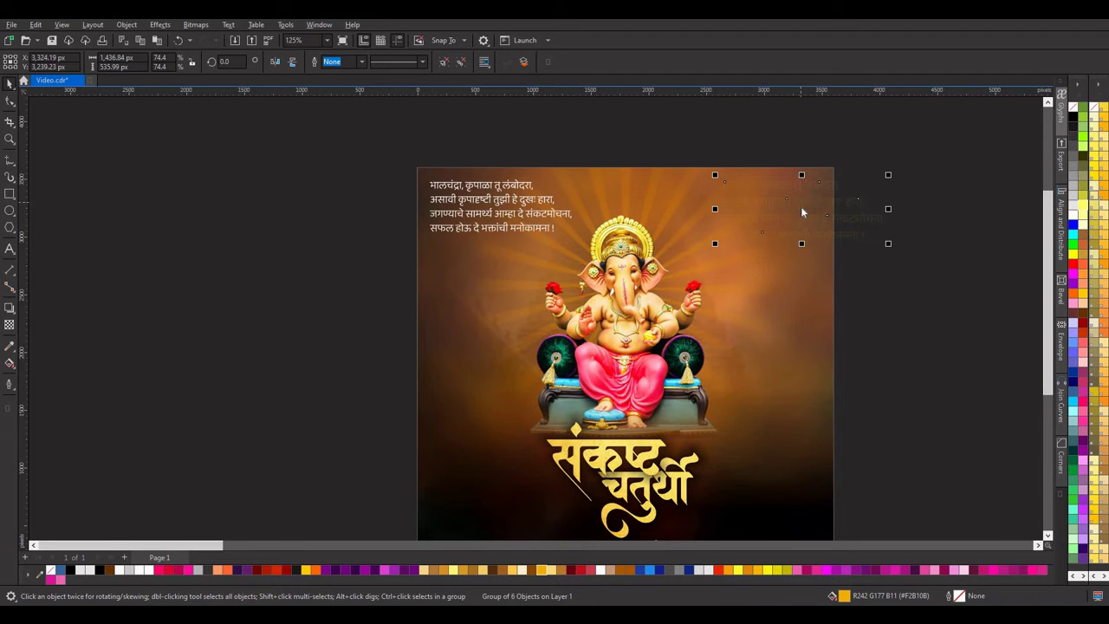
PowerClip the faded verse copy inside the page's background and deselect it.
right_click(802, 212)
click(831, 342)
click(889, 262)
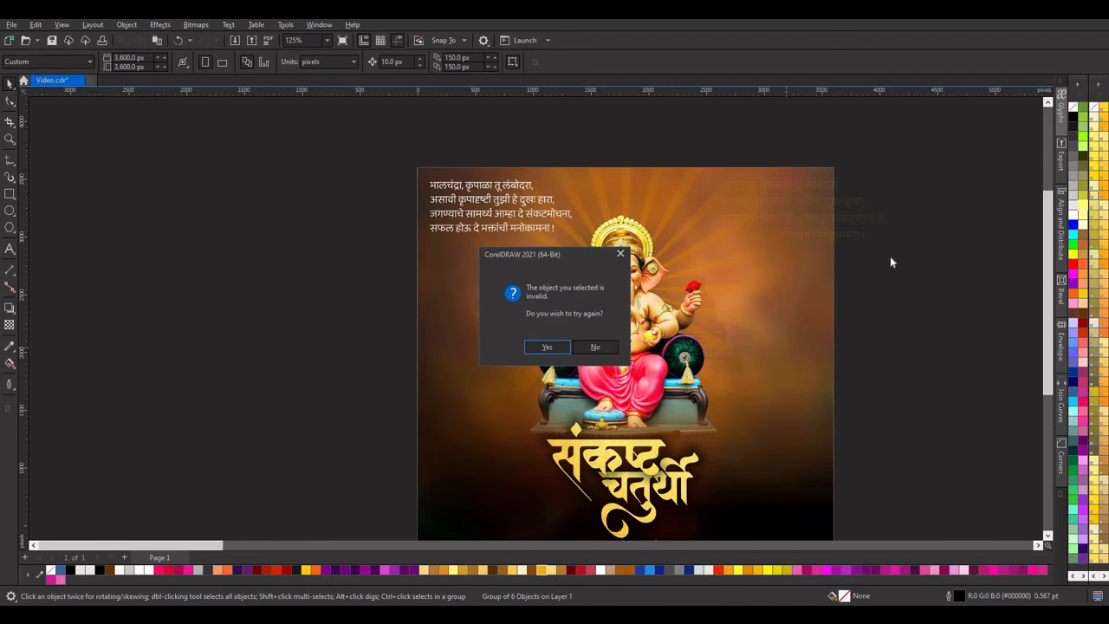
click(548, 347)
click(432, 476)
click(577, 151)
scroll(580, 151, down, 2)
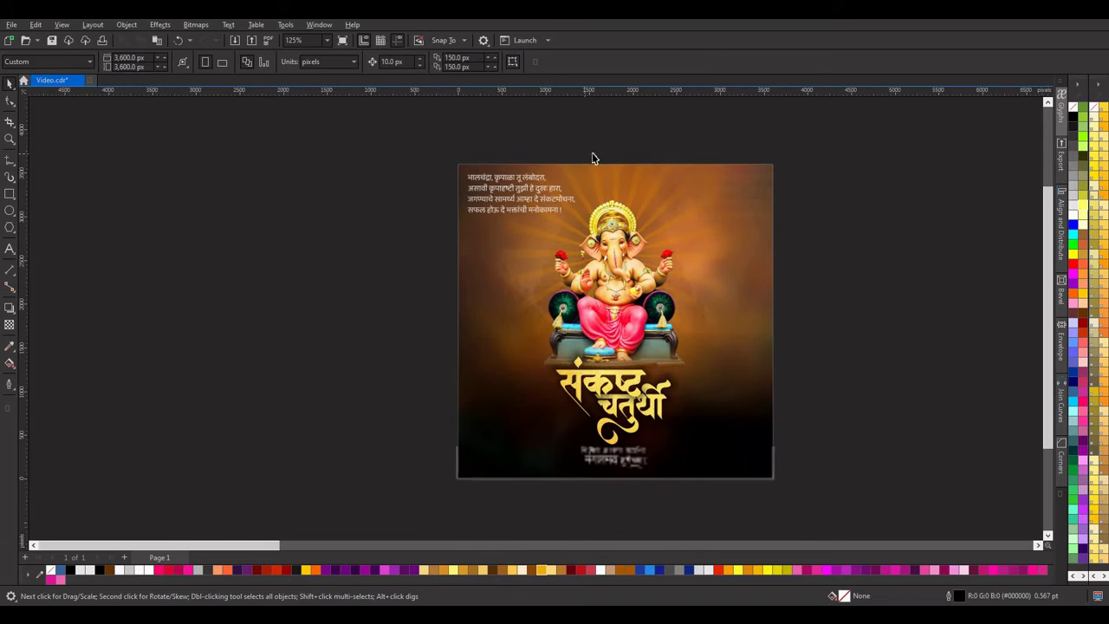
scroll(654, 176, down, 2)
scroll(703, 231, up, 2)
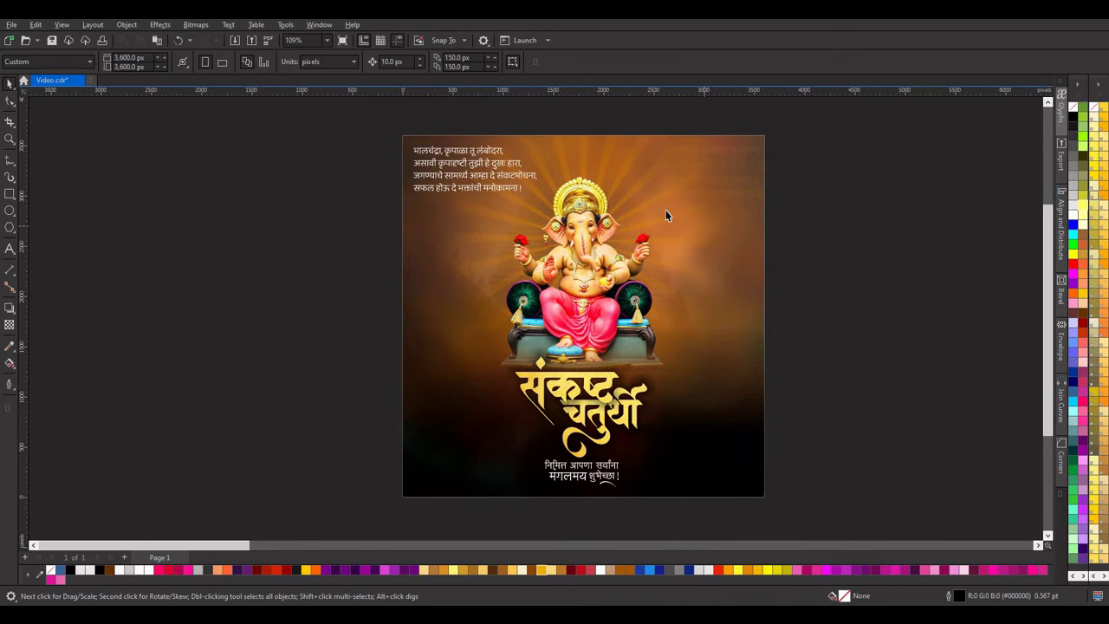
scroll(646, 205, down, 1)
scroll(638, 201, up, 1)
click(637, 201)
scroll(638, 202, down, 1)
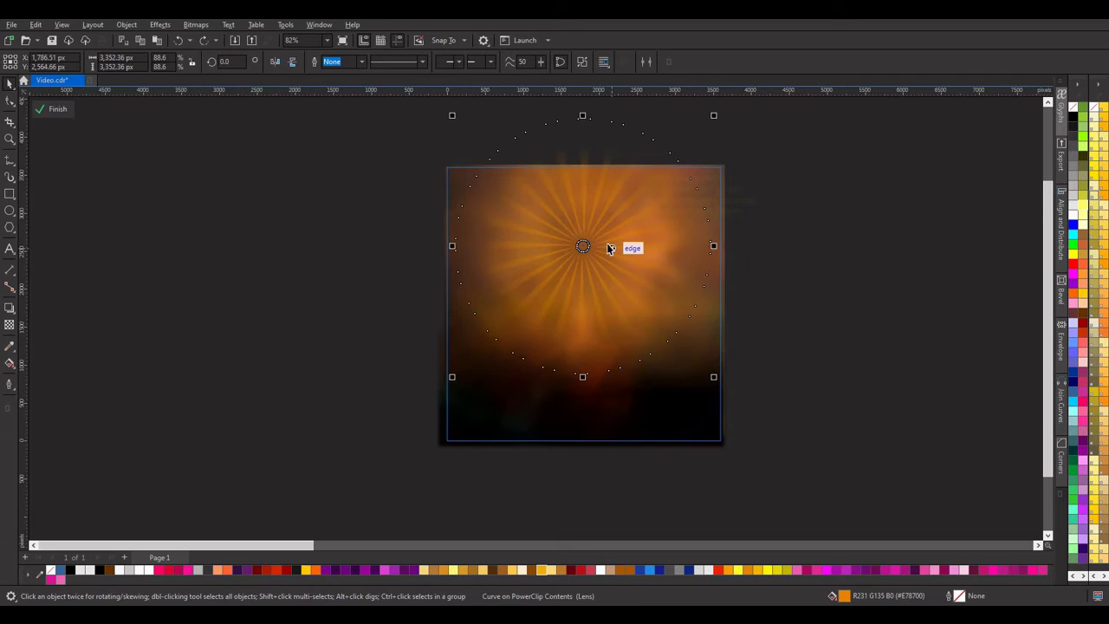
click(382, 248)
drag(495, 254, 314, 256)
key(ctrl+z)
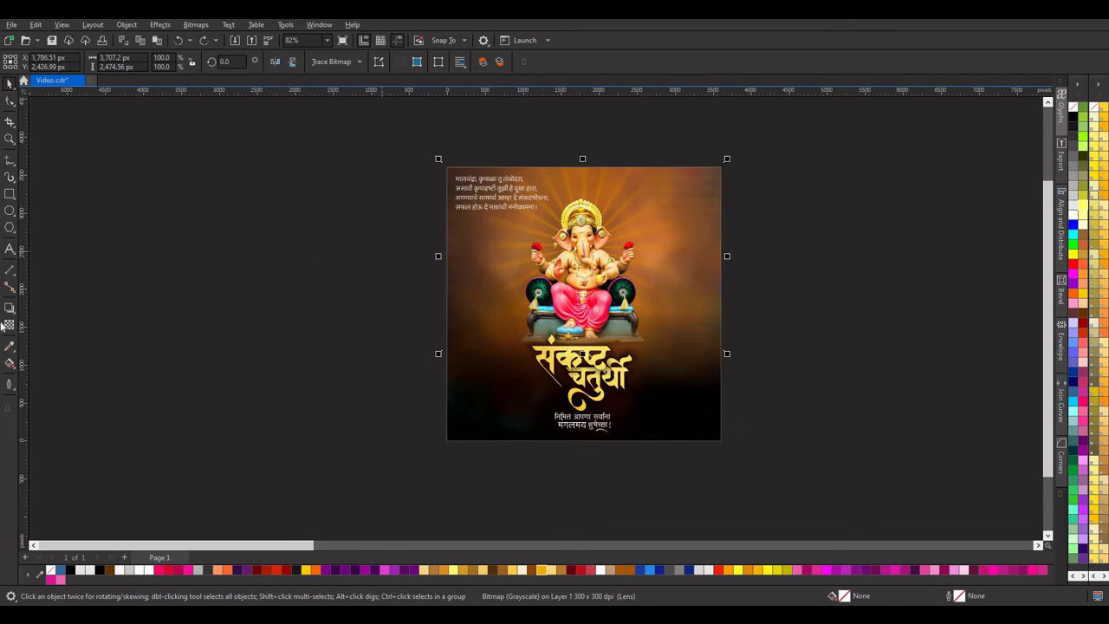
Apply a linear fountain transparency at about 90.3° to the grayscale bitmap, running vertically from below the page to its upper edge.
click(10, 325)
drag(583, 537, 583, 168)
scroll(603, 234, down, 1)
drag(274, 494, 590, 440)
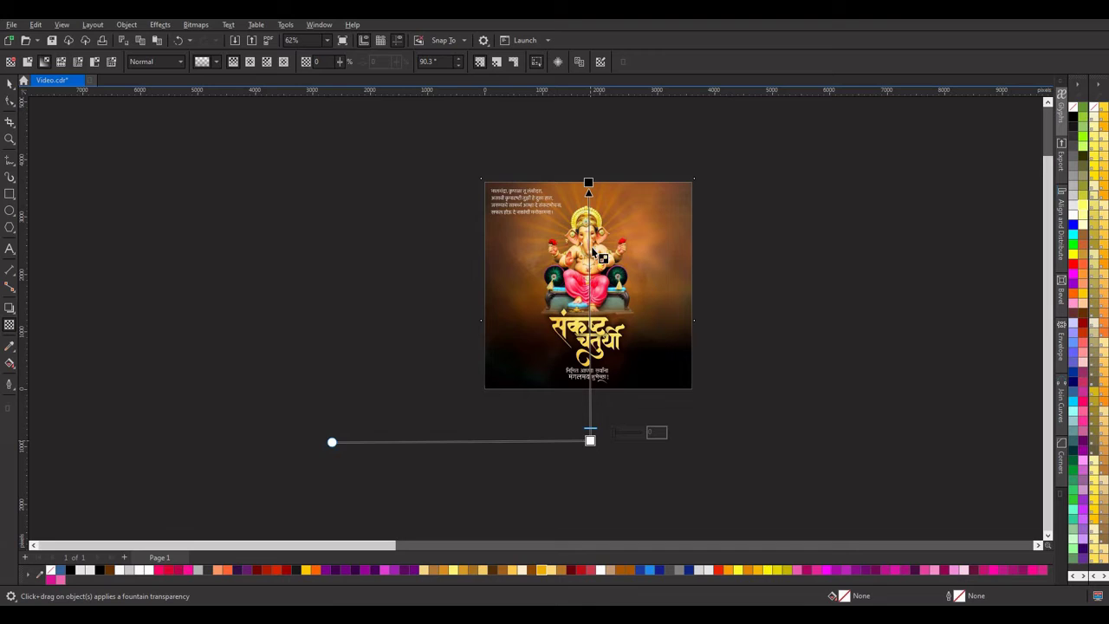
scroll(592, 245, up, 2)
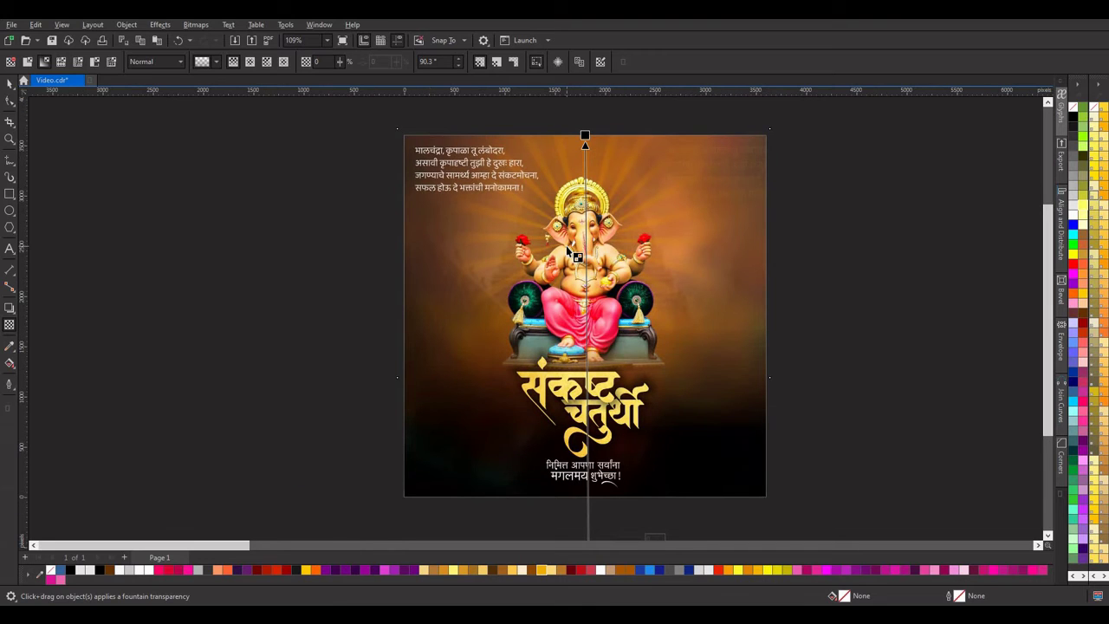
scroll(569, 249, down, 1)
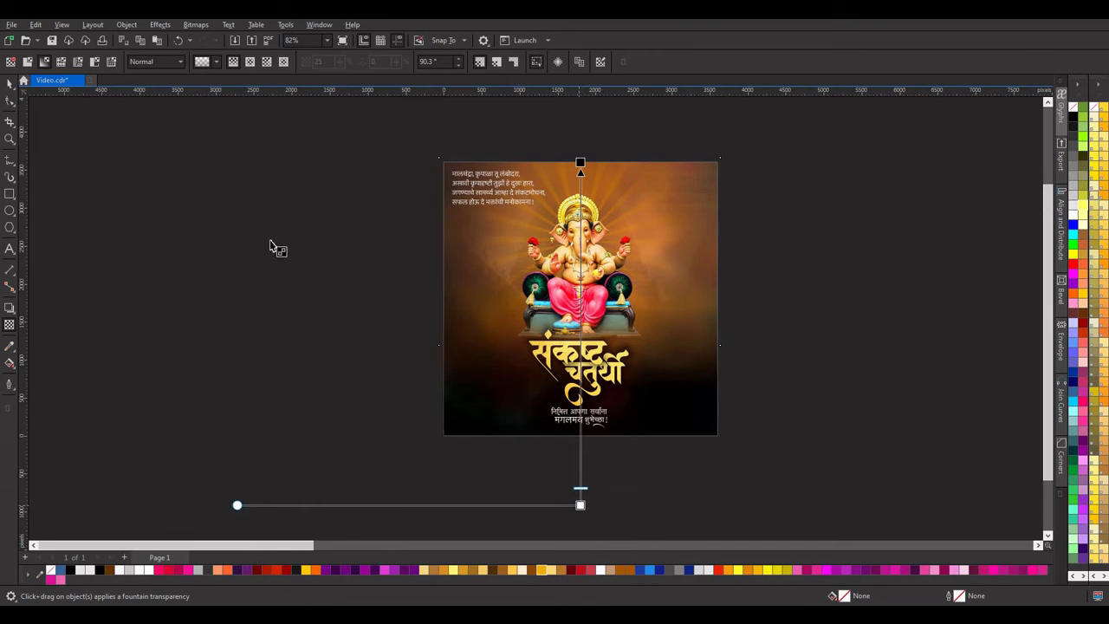
click(11, 83)
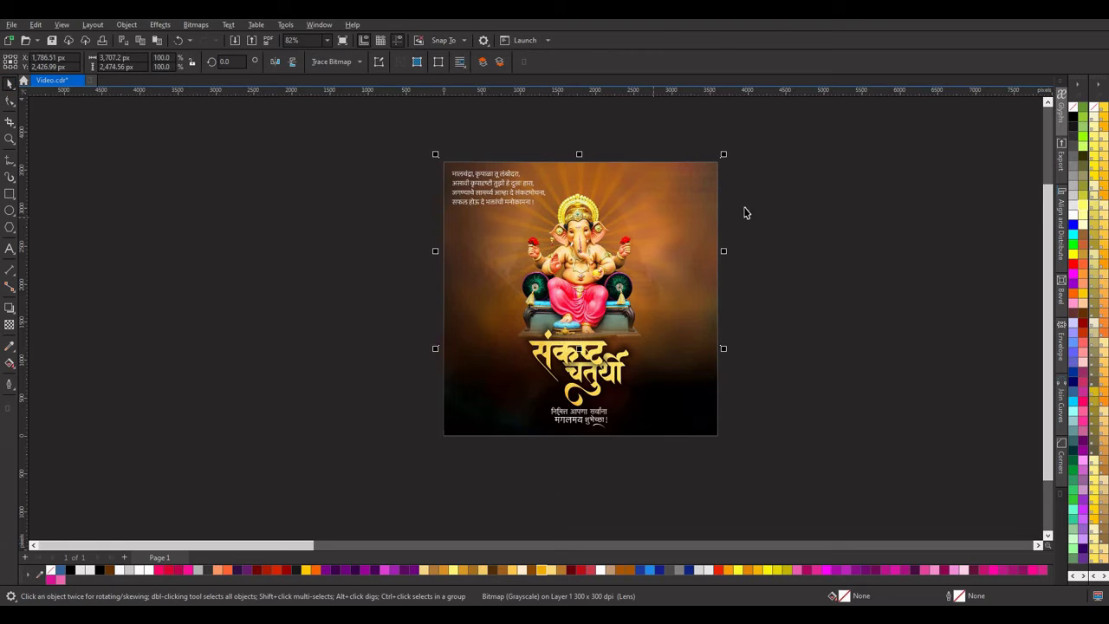
Scale the grayscale bitmap up to about 104%, PowerClip it inside the page's background rectangle, and deselect.
drag(724, 349, 732, 362)
right_click(728, 325)
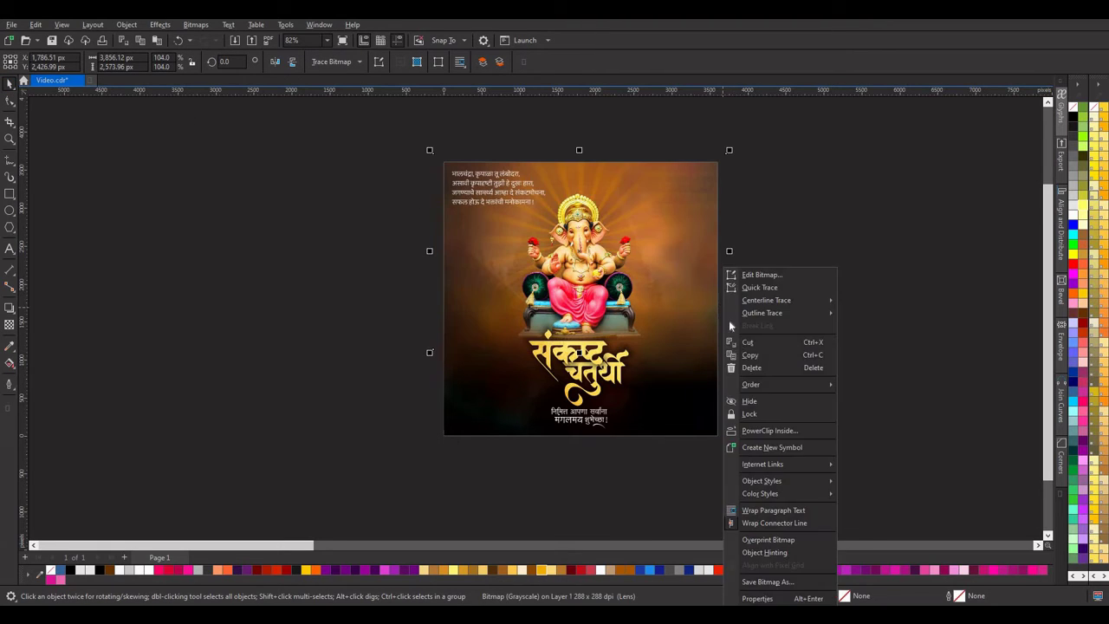
click(762, 431)
click(671, 420)
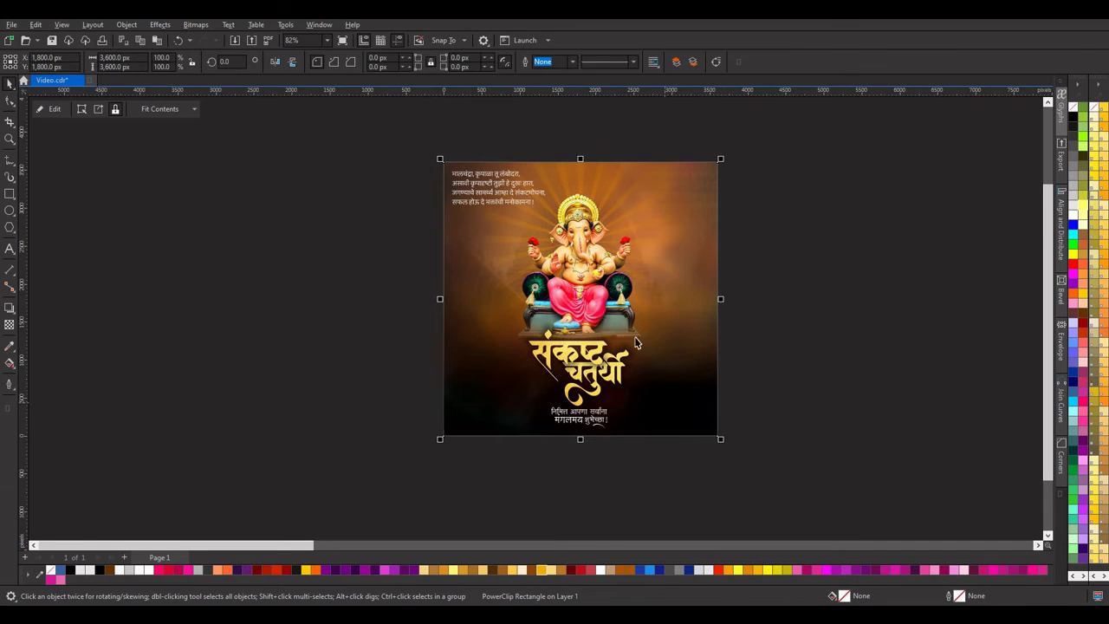
click(782, 204)
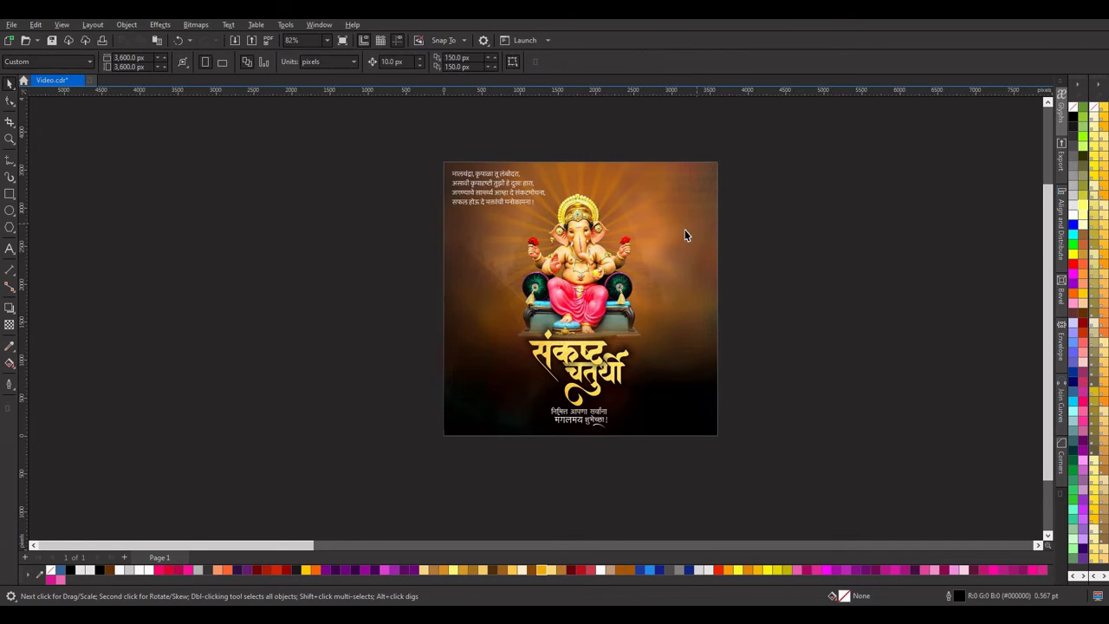
Open the Color Balance adjustment for the Ganesha bitmap and reset its color channels.
scroll(685, 230, down, 1)
scroll(630, 247, up, 3)
click(581, 258)
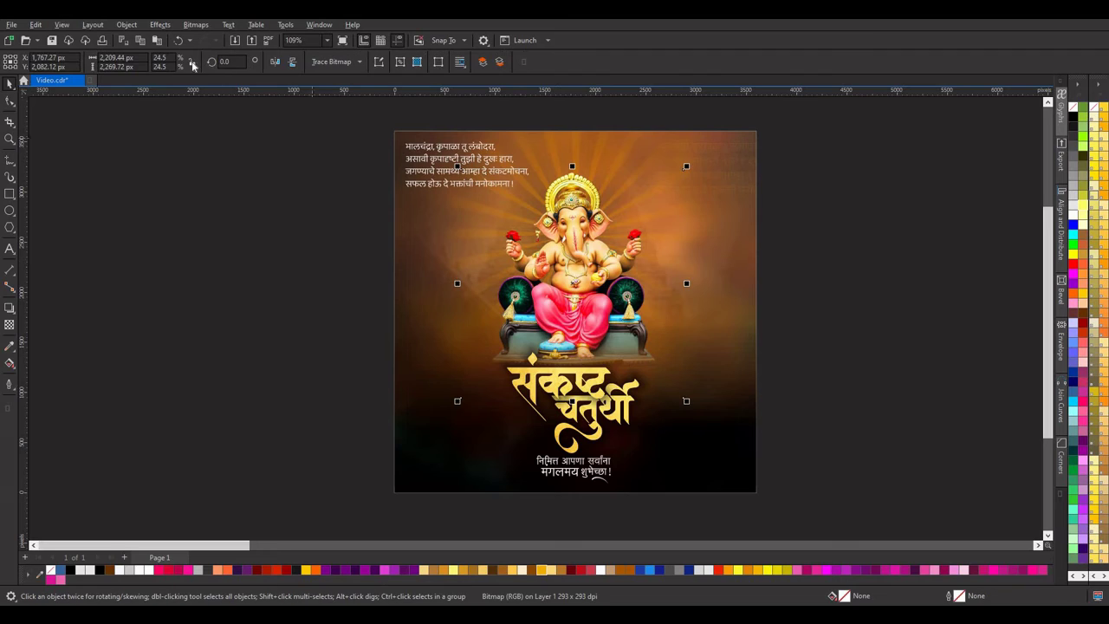
click(159, 24)
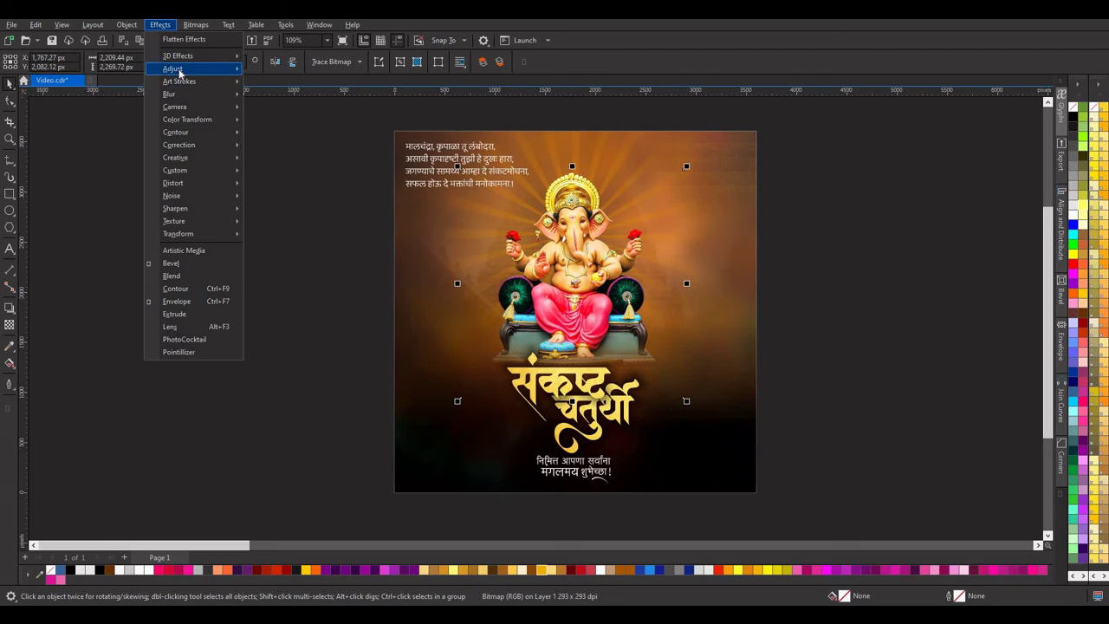
mouse_move(218, 145)
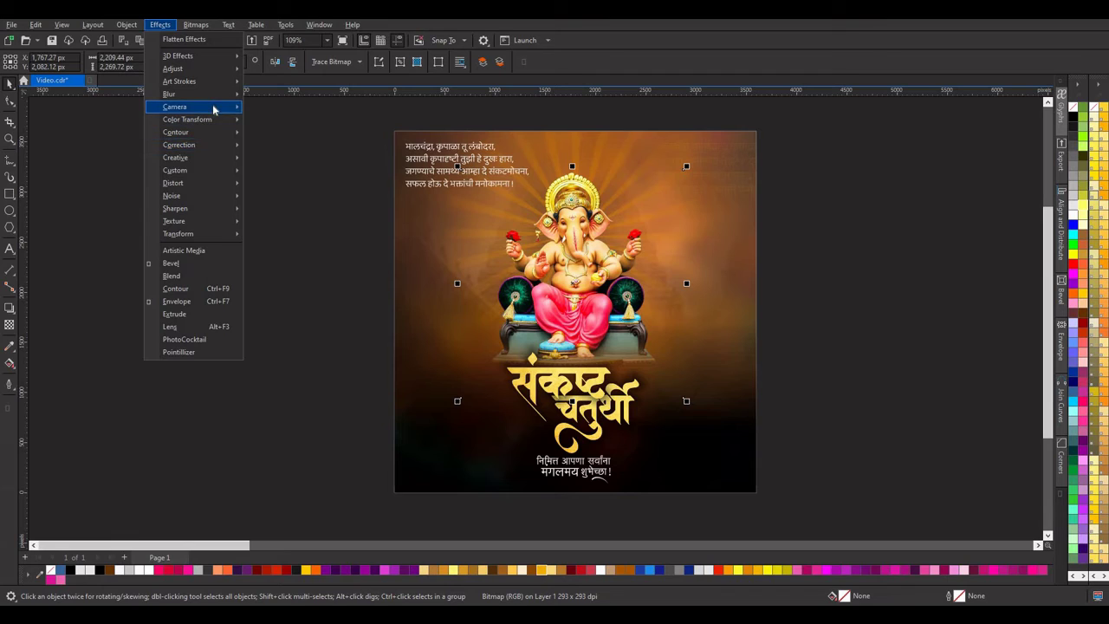
mouse_move(212, 104)
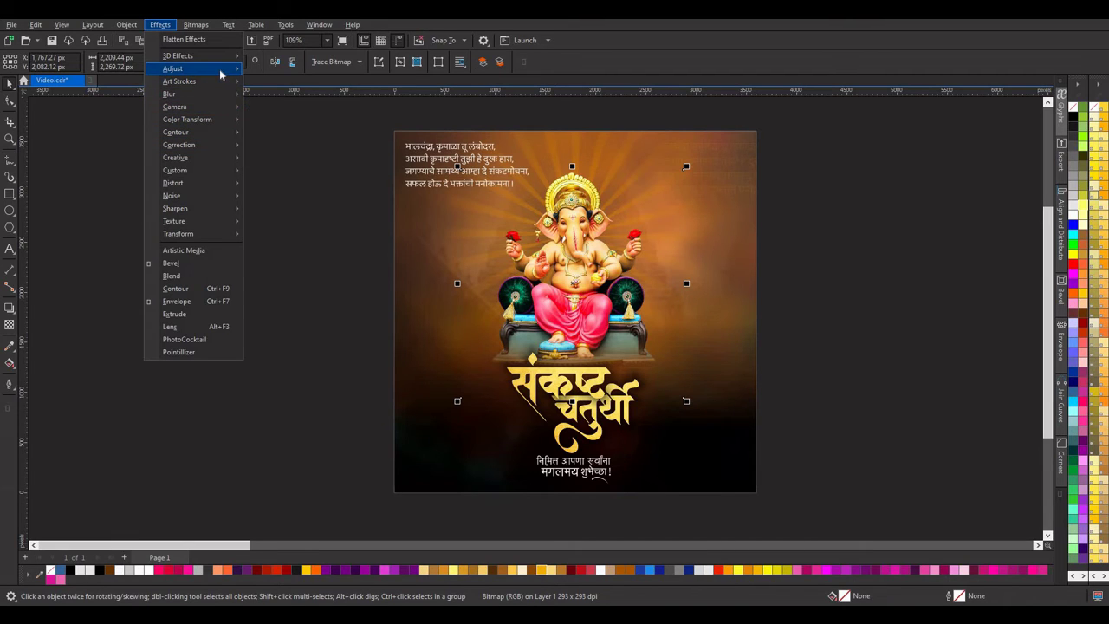
mouse_move(219, 69)
click(287, 173)
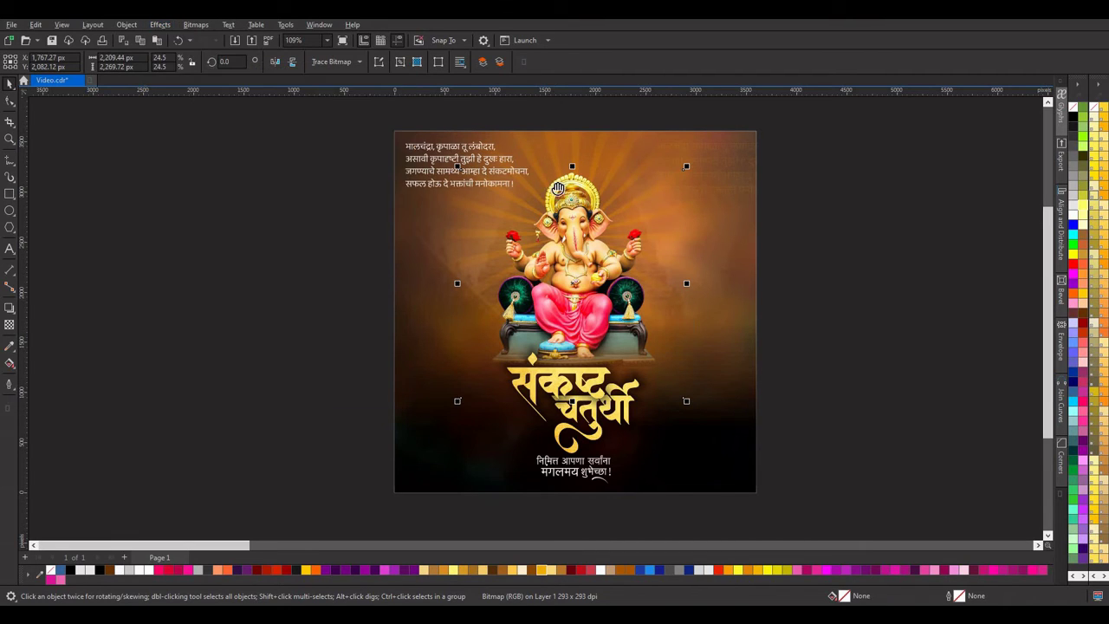
drag(532, 206, 843, 204)
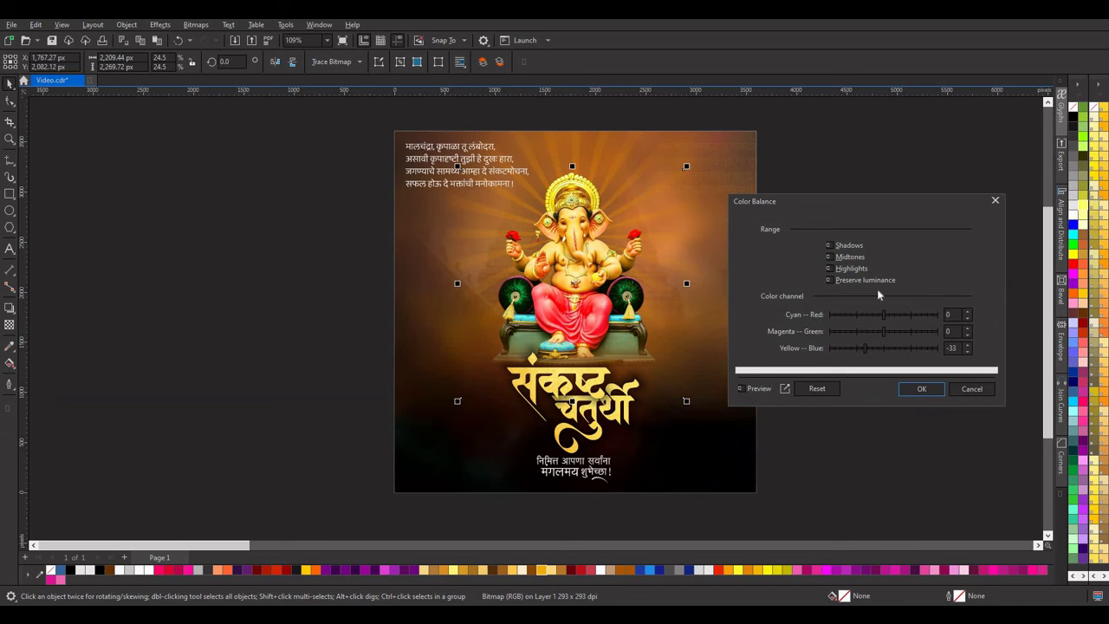
click(817, 388)
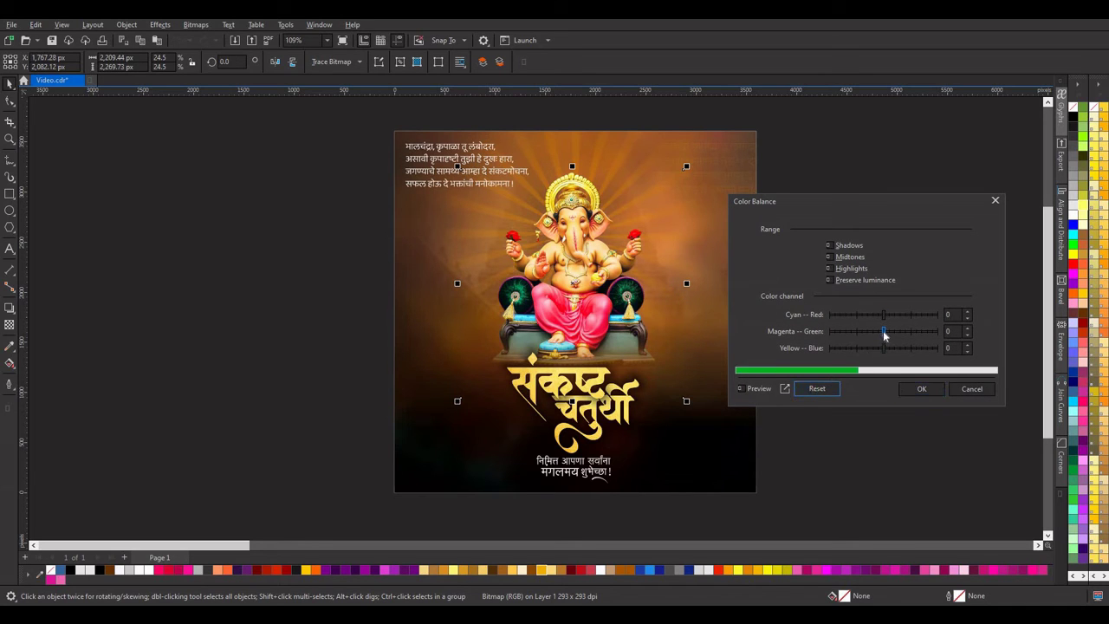
Apply color balance to Ganesha with Cyan-Red -7, Magenta-Green -2, Yellow-Blue -5 and Shadows excluded, then deselect it.
click(882, 315)
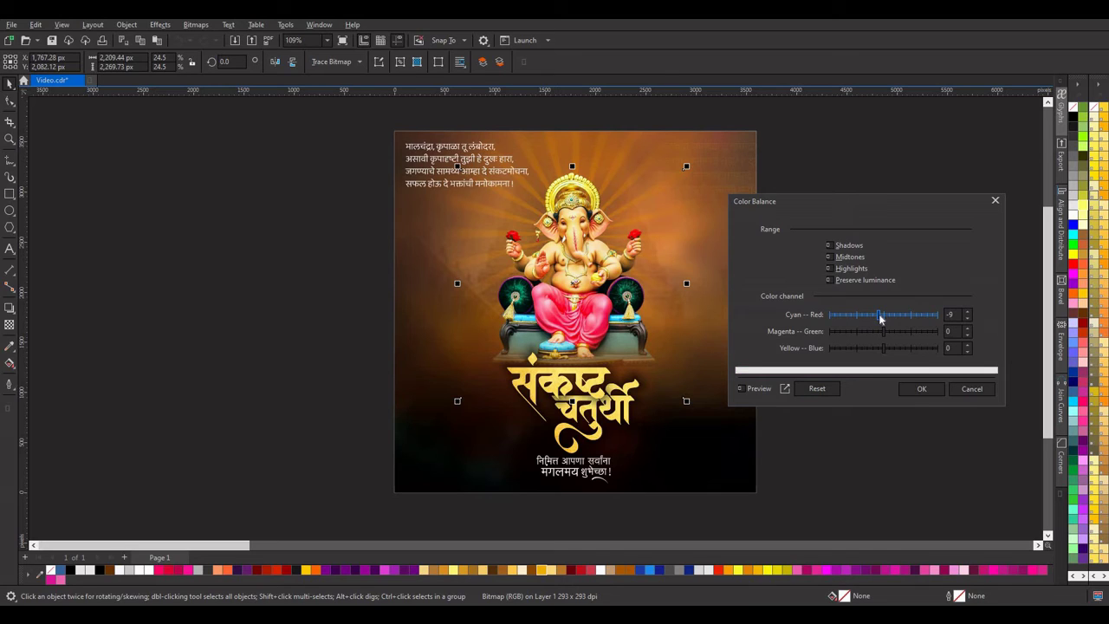
drag(880, 317, 917, 317)
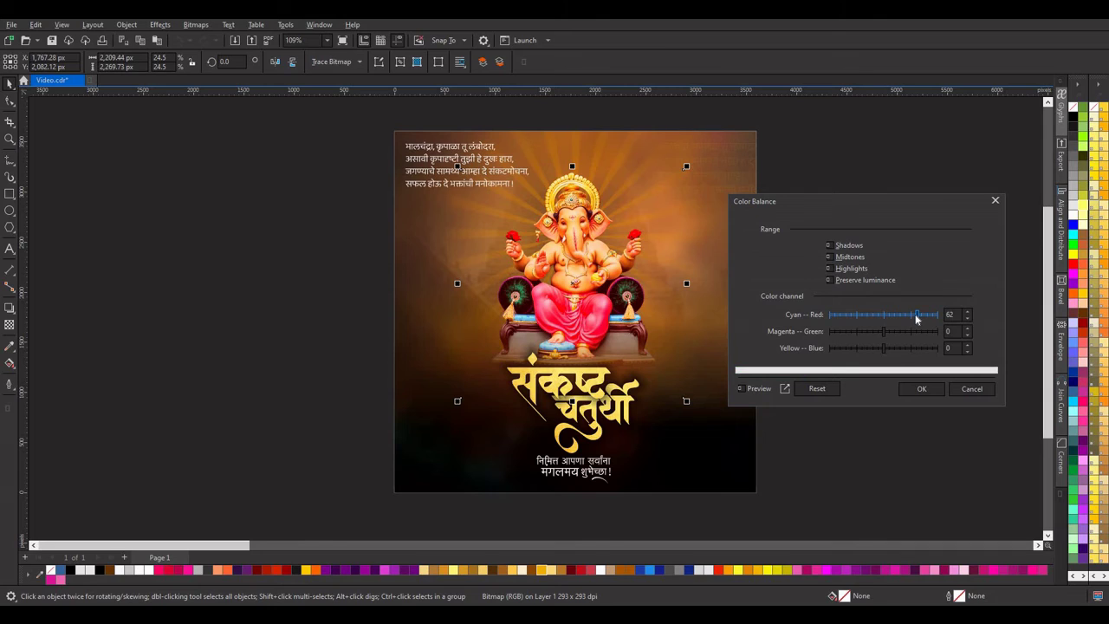
click(878, 316)
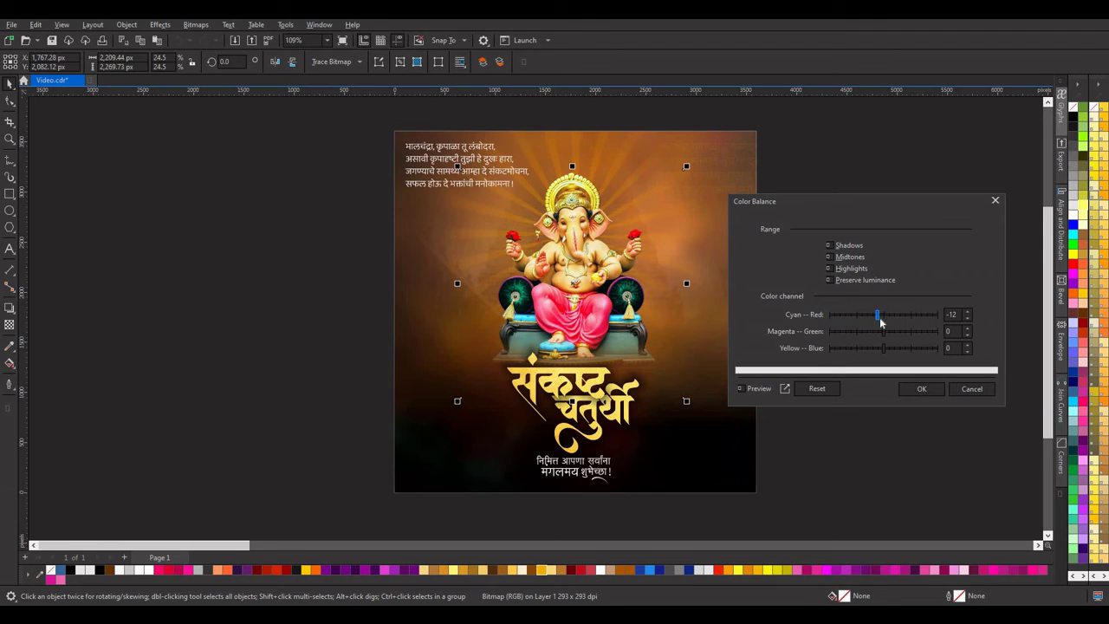
click(880, 317)
click(881, 349)
drag(882, 331, 880, 336)
drag(868, 334, 881, 336)
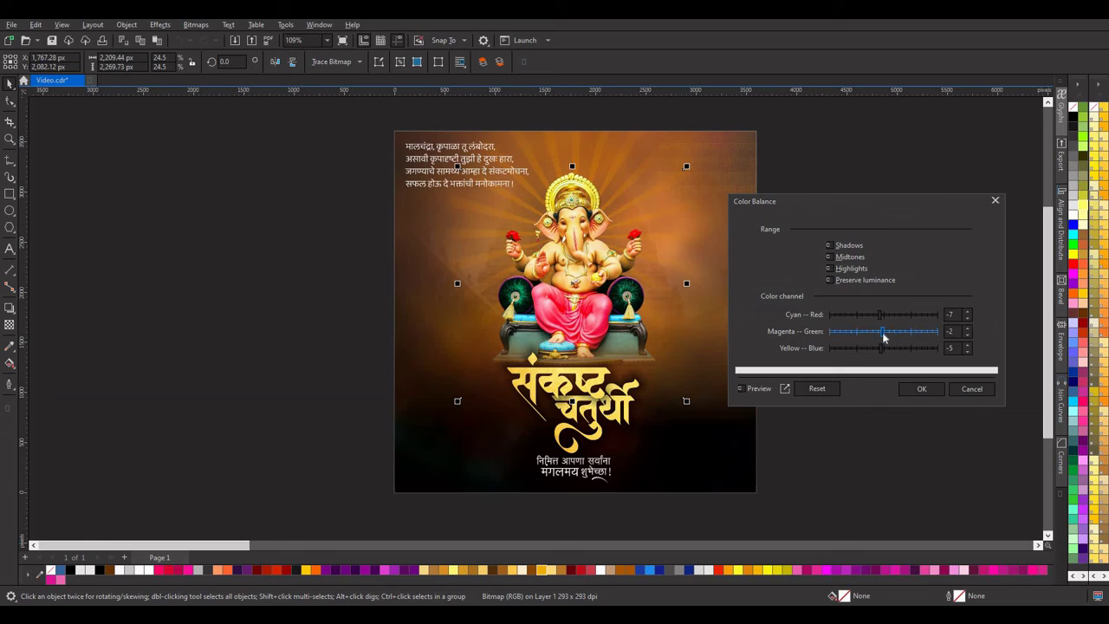
click(830, 246)
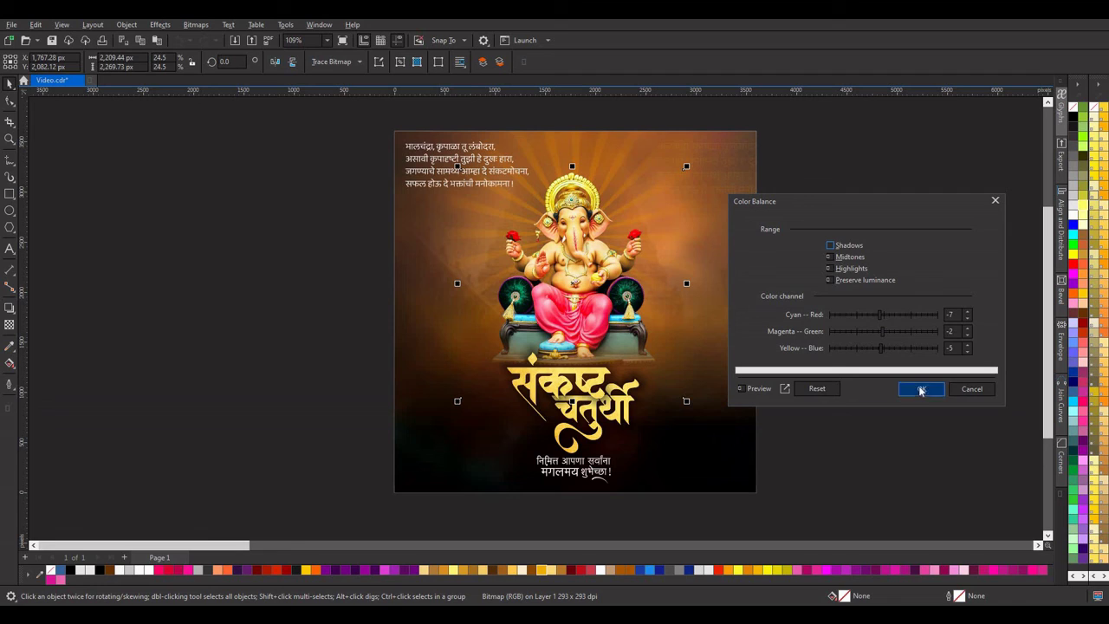
click(918, 388)
click(827, 278)
Fill the word मंगलमय in the greeting text with a golden color and deselect it.
scroll(589, 260, down, 1)
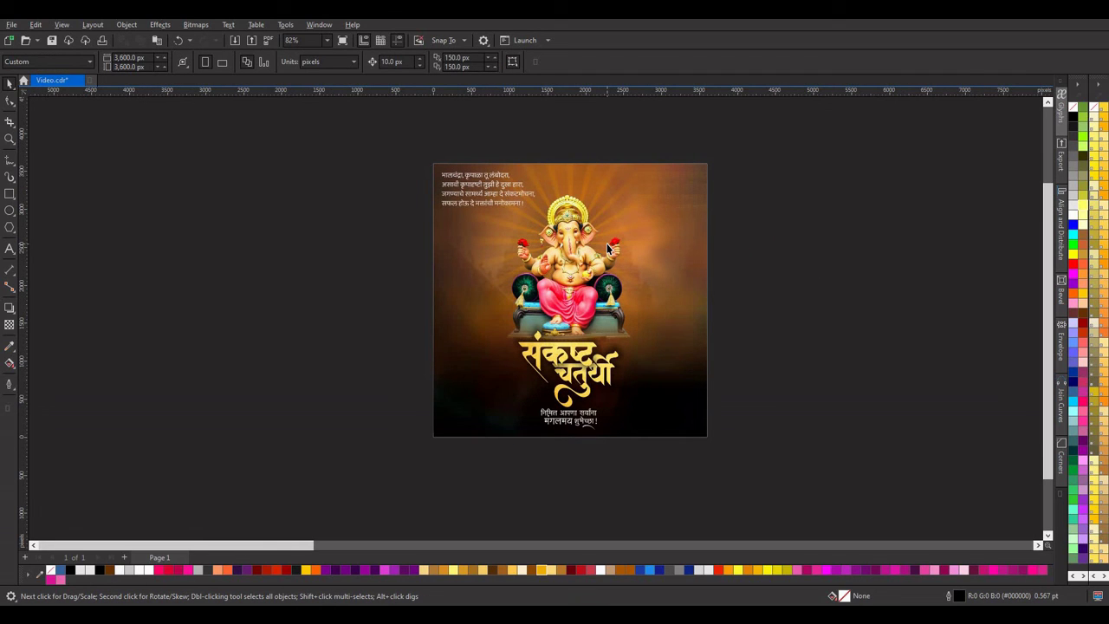
click(563, 424)
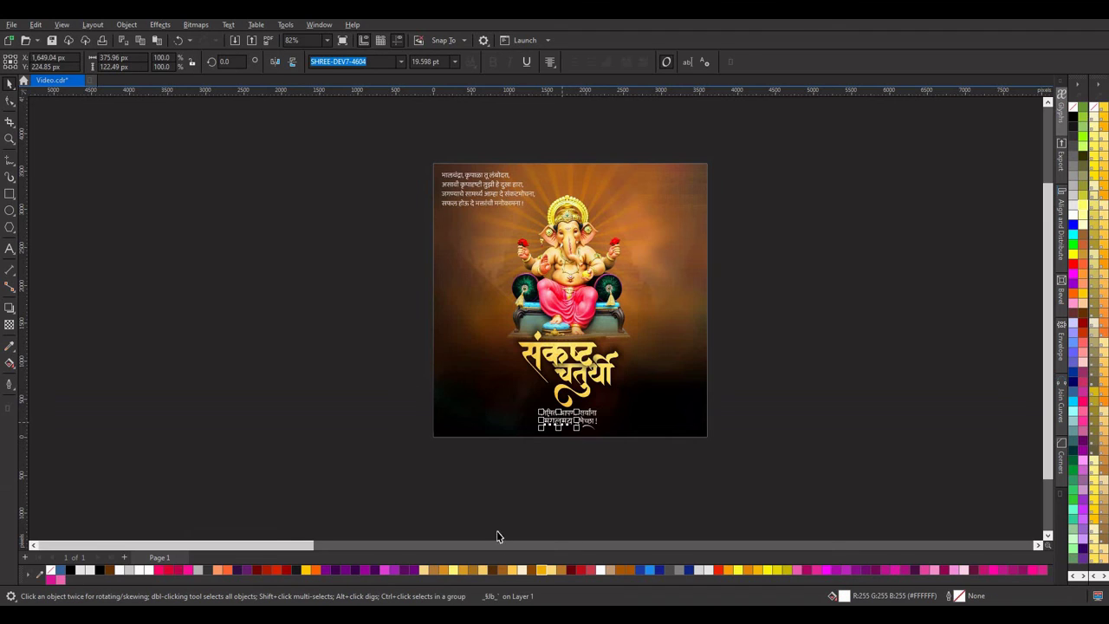
click(572, 488)
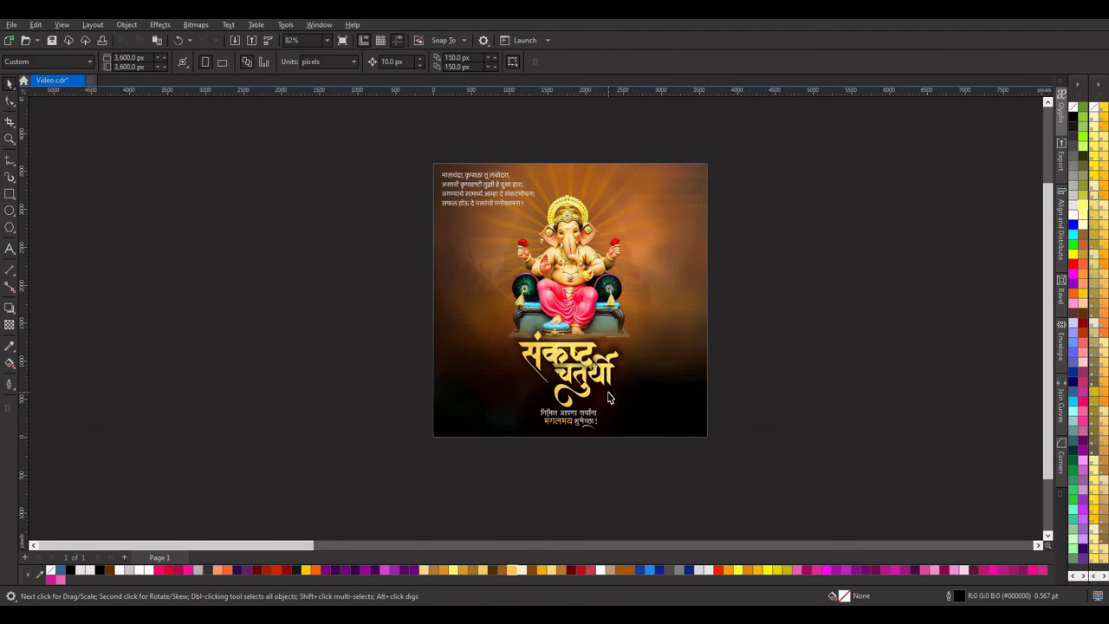
scroll(607, 397, up, 1)
scroll(619, 392, down, 1)
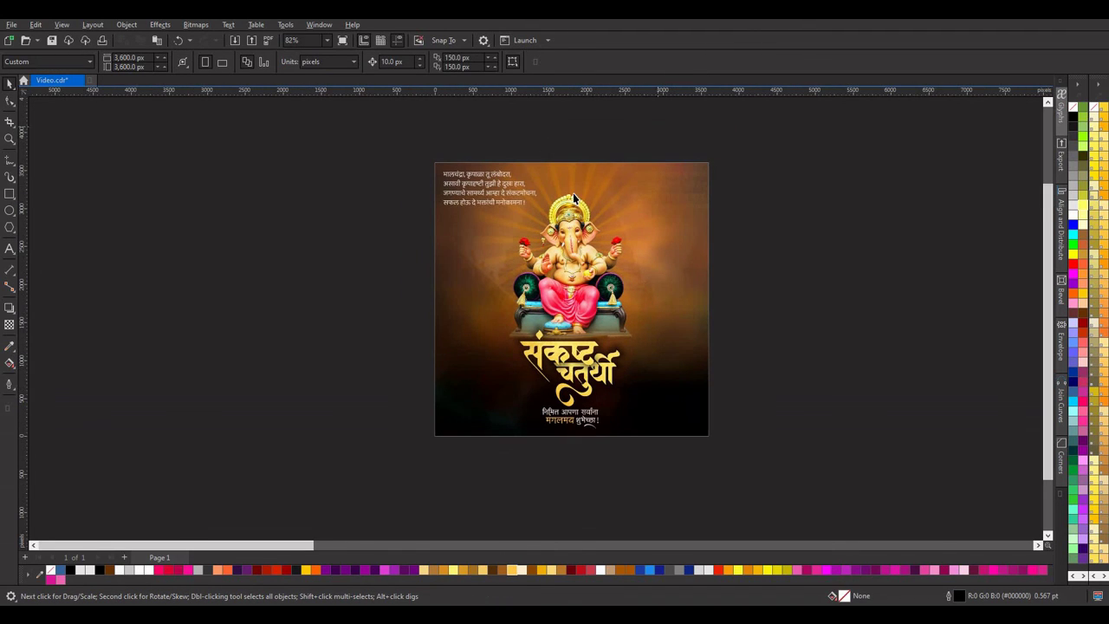
scroll(599, 194, up, 1)
scroll(599, 194, up, 1)
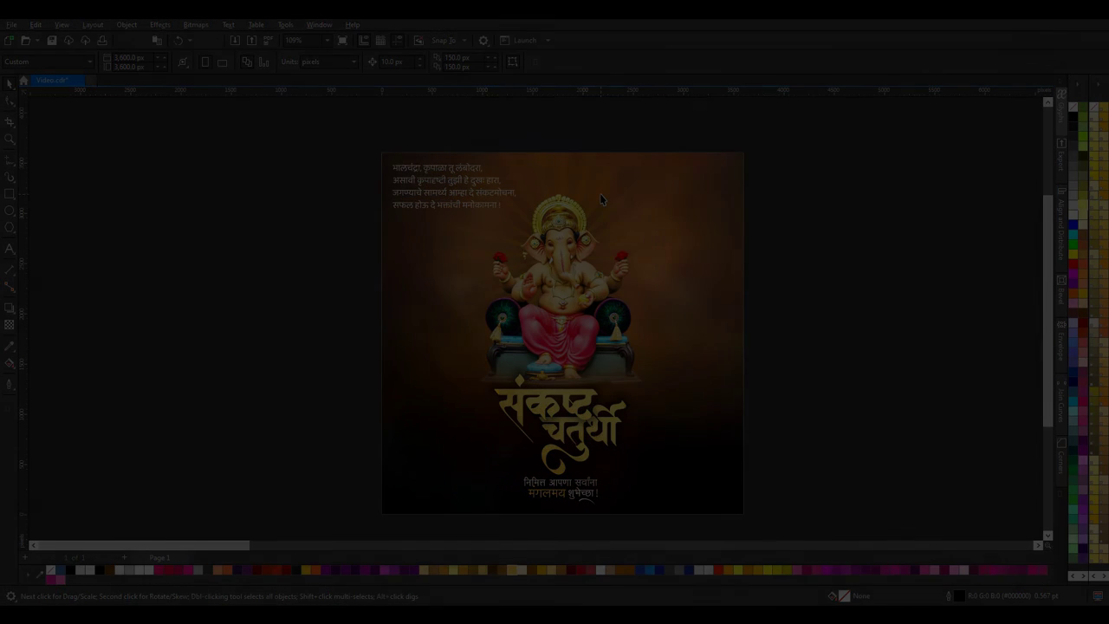